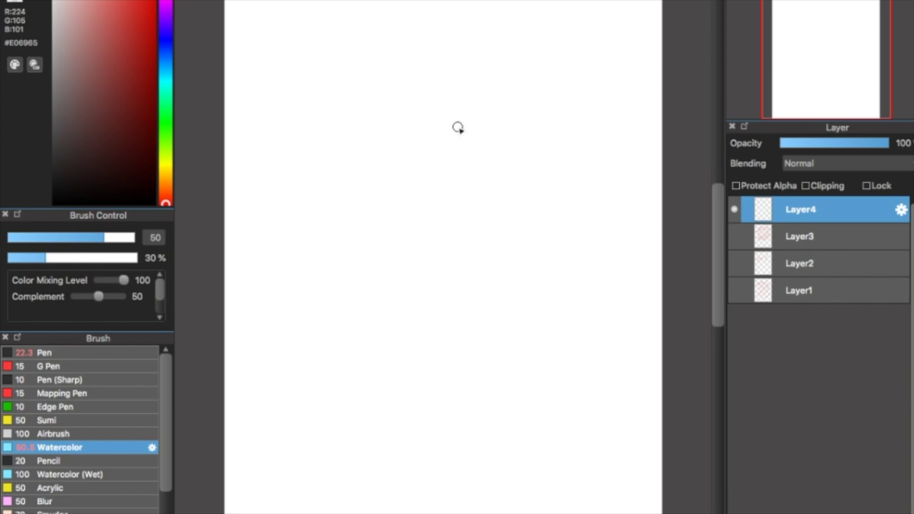
# Sketch a large round head near the top of the canvas with overlapping #E06965 Watercolor strokes on Layer4.
pyautogui.moveTo(452, 6)
pyautogui.mouseDown()
pyautogui.moveTo(373, 92)
pyautogui.moveTo(415, 28)
pyautogui.moveTo(382, 117)
pyautogui.mouseUp()
pyautogui.moveTo(375, 69); pyautogui.dragTo(403, 168)
pyautogui.moveTo(370, 94)
pyautogui.mouseDown()
pyautogui.moveTo(397, 128)
pyautogui.moveTo(392, 46)
pyautogui.moveTo(412, 51)
pyautogui.moveTo(495, 13)
pyautogui.mouseUp()
pyautogui.moveTo(432, 14)
pyautogui.mouseDown()
pyautogui.moveTo(548, 50)
pyautogui.moveTo(567, 116)
pyautogui.mouseUp()
pyautogui.moveTo(549, 42); pyautogui.dragTo(564, 179)
pyautogui.moveTo(548, 78); pyautogui.dragTo(477, 211)
pyautogui.moveTo(371, 66); pyautogui.dragTo(408, 184)
pyautogui.moveTo(372, 127); pyautogui.dragTo(465, 206)
# Sketch a chibi body below the head, with a short neck, rounded torso, arms at the sides and two legs.
pyautogui.moveTo(411, 184)
pyautogui.mouseDown()
pyautogui.moveTo(480, 212)
pyautogui.moveTo(437, 199)
pyautogui.moveTo(493, 202)
pyautogui.moveTo(489, 213)
pyautogui.moveTo(427, 226)
pyautogui.moveTo(440, 231)
pyautogui.moveTo(422, 256)
pyautogui.moveTo(437, 299)
pyautogui.mouseUp()
pyautogui.moveTo(490, 250)
pyautogui.mouseDown()
pyautogui.moveTo(510, 307)
pyautogui.moveTo(513, 370)
pyautogui.mouseUp()
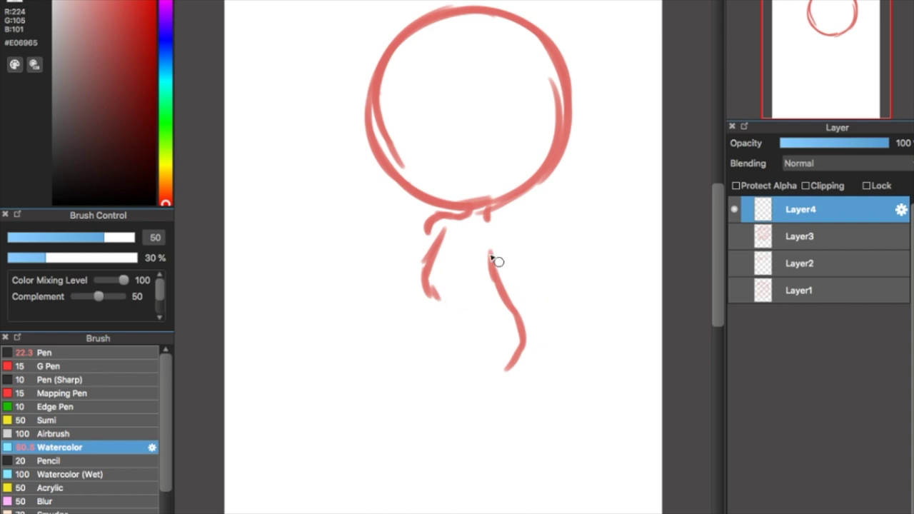
pyautogui.hotkey('ctrl', 'z')
pyautogui.moveTo(508, 299)
pyautogui.mouseDown()
pyautogui.moveTo(535, 325)
pyautogui.moveTo(529, 354)
pyautogui.mouseUp()
pyautogui.moveTo(433, 293)
pyautogui.mouseDown()
pyautogui.moveTo(435, 355)
pyautogui.moveTo(435, 334)
pyautogui.moveTo(464, 374)
pyautogui.moveTo(490, 385)
pyautogui.moveTo(532, 340)
pyautogui.mouseUp()
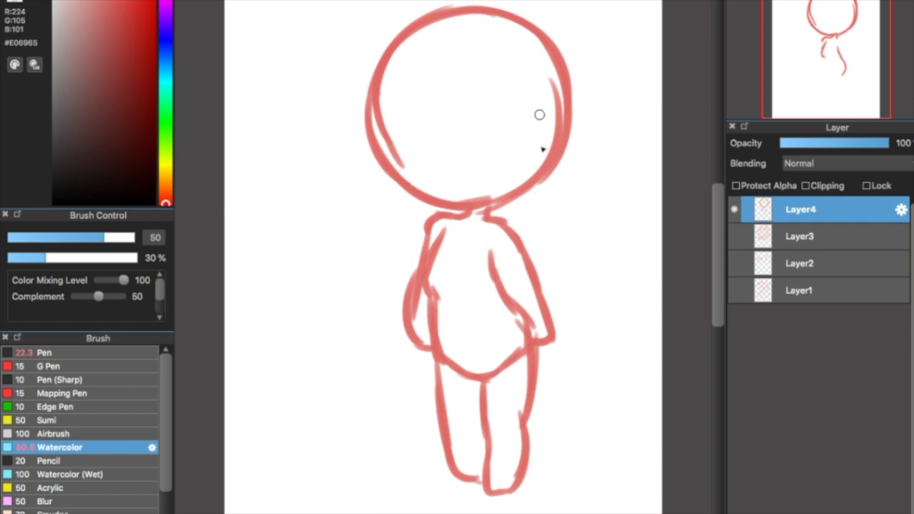
# Shift the rough figure slightly to the left on the canvas and lower Layer4's opacity to 20%.
pyautogui.moveTo(540, 131); pyautogui.dragTo(541, 151)
pyautogui.click(2, 44)
pyautogui.moveTo(467, 253); pyautogui.dragTo(442, 255)
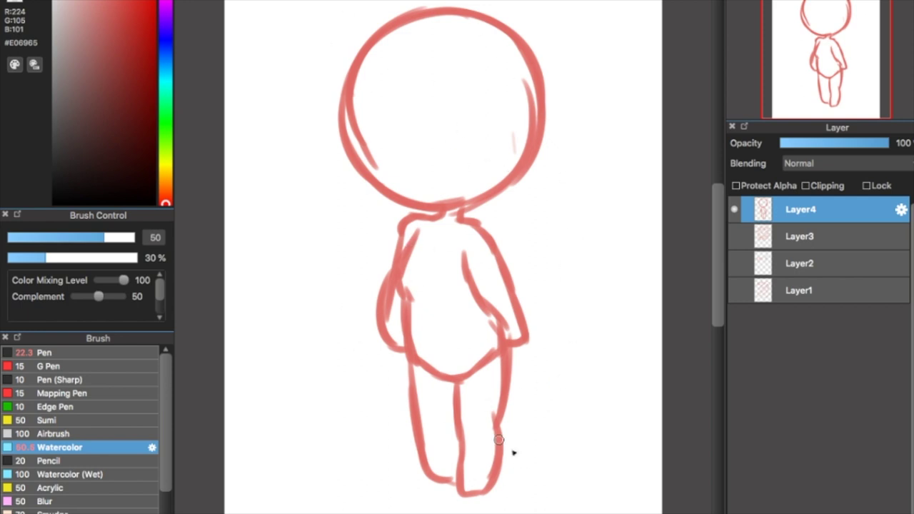
pyautogui.click(821, 145)
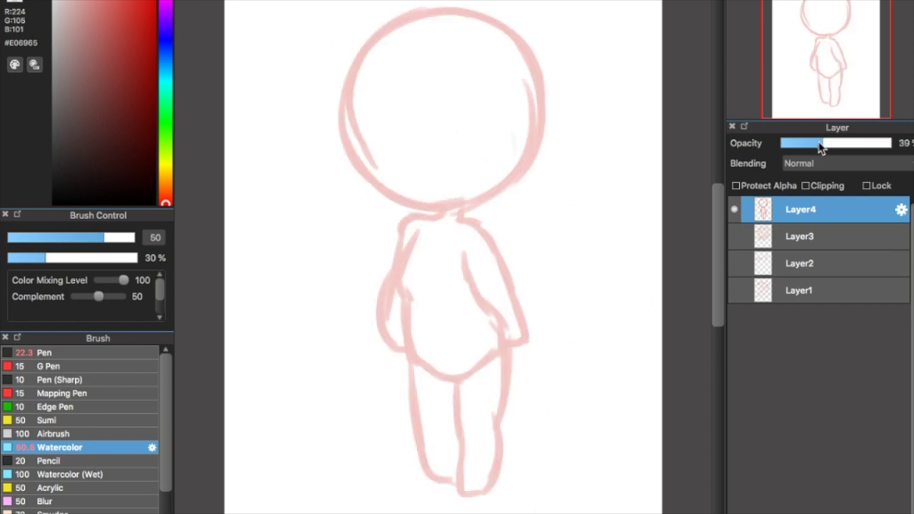
pyautogui.moveTo(817, 144)
pyautogui.mouseDown()
pyautogui.moveTo(898, 148)
pyautogui.moveTo(802, 151)
pyautogui.mouseUp()
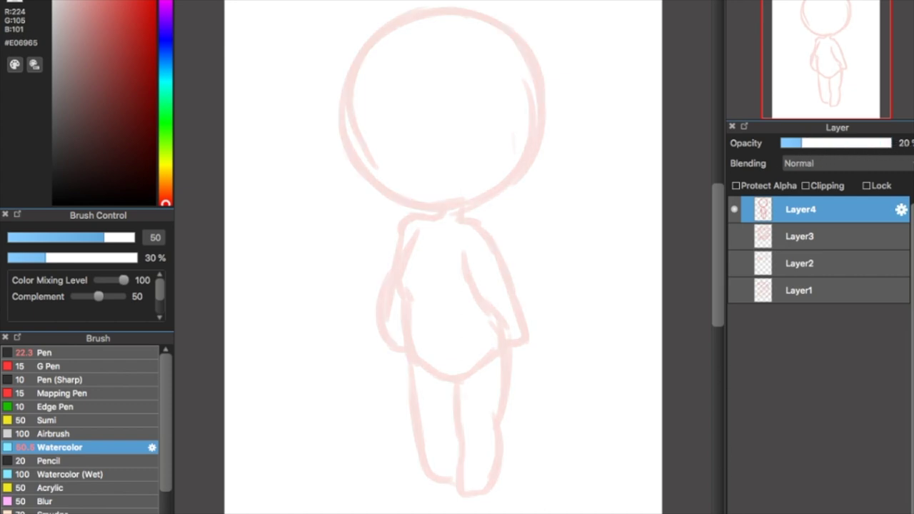
# Add a new layer and set the Watercolor brush to the darker red #CE5854 at size 19.
pyautogui.click(733, 512)
pyautogui.moveTo(126, 10); pyautogui.dragTo(113, 5)
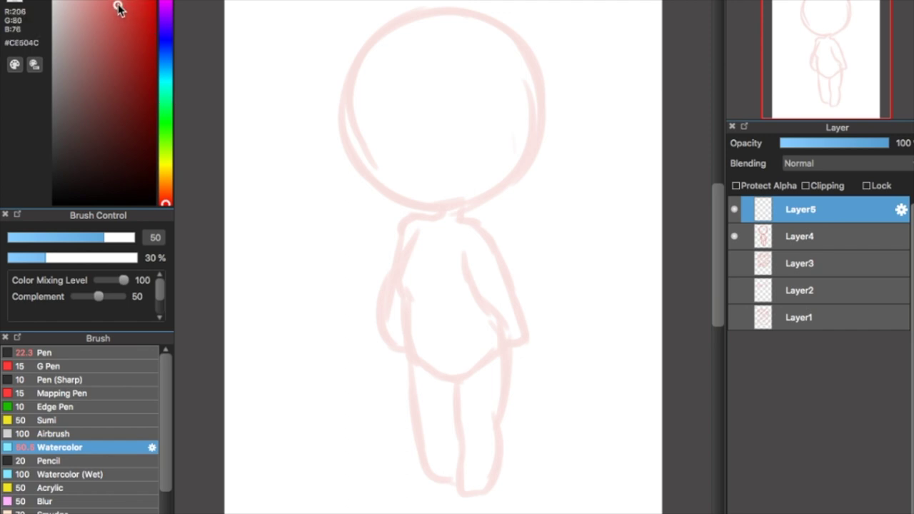
pyautogui.moveTo(79, 239); pyautogui.dragTo(72, 241)
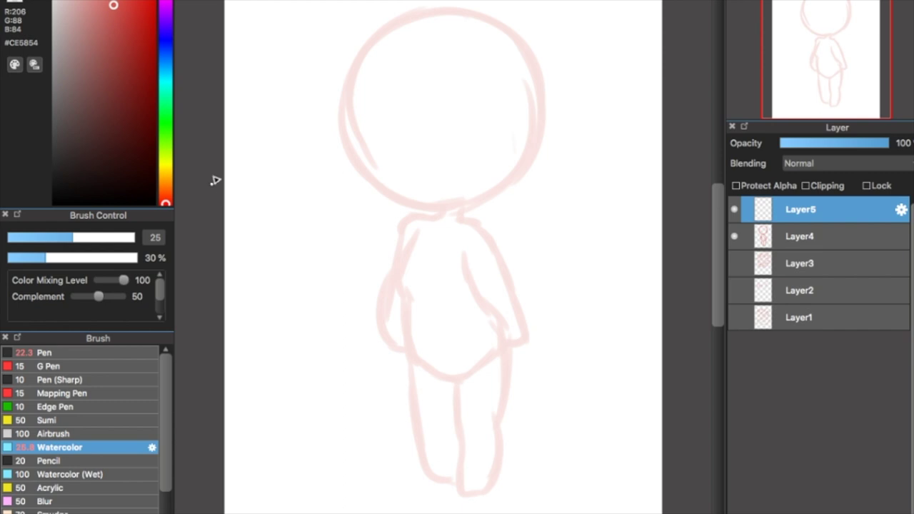
pyautogui.moveTo(61, 241); pyautogui.dragTo(57, 240)
# Redraw the torso, arms and legs over the faded sketch with thinner, cleaner lines on Layer5.
pyautogui.moveTo(413, 221)
pyautogui.mouseDown()
pyautogui.moveTo(404, 244)
pyautogui.moveTo(409, 354)
pyautogui.mouseUp()
pyautogui.moveTo(463, 255)
pyautogui.mouseDown()
pyautogui.moveTo(498, 330)
pyautogui.moveTo(498, 379)
pyautogui.mouseUp()
pyautogui.hotkey('ctrl', 'z')
pyautogui.moveTo(496, 325)
pyautogui.mouseDown()
pyautogui.moveTo(506, 364)
pyautogui.moveTo(505, 444)
pyautogui.moveTo(480, 491)
pyautogui.mouseUp()
pyautogui.moveTo(455, 379)
pyautogui.mouseDown()
pyautogui.moveTo(460, 483)
pyautogui.moveTo(470, 468)
pyautogui.mouseUp()
pyautogui.moveTo(412, 349)
pyautogui.mouseDown()
pyautogui.moveTo(417, 434)
pyautogui.moveTo(415, 422)
pyautogui.moveTo(434, 476)
pyautogui.mouseUp()
pyautogui.moveTo(455, 396); pyautogui.dragTo(458, 450)
pyautogui.moveTo(463, 207); pyautogui.dragTo(532, 343)
pyautogui.moveTo(409, 230)
pyautogui.mouseDown()
pyautogui.moveTo(380, 345)
pyautogui.moveTo(406, 351)
pyautogui.mouseUp()
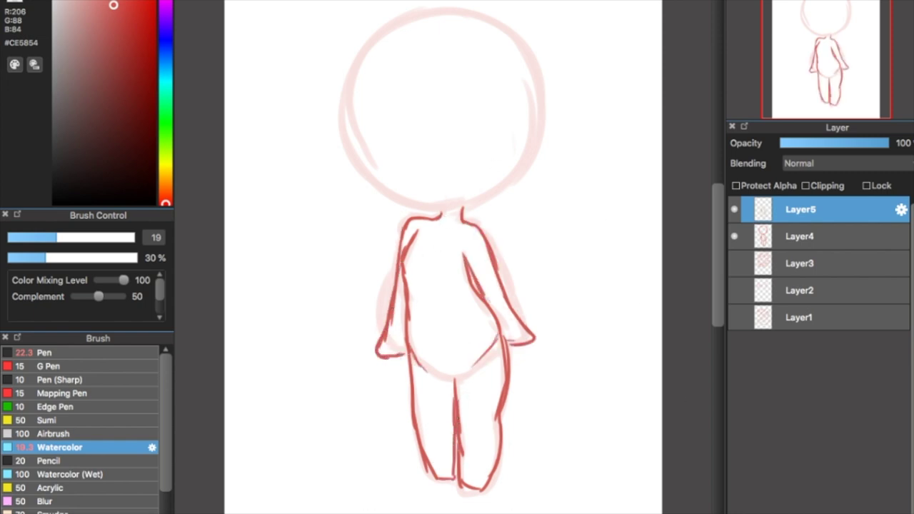
# Redraw the head outline with a defined cheek and chin on a new layer, and hide the rough Layer4 sketch.
pyautogui.click(736, 512)
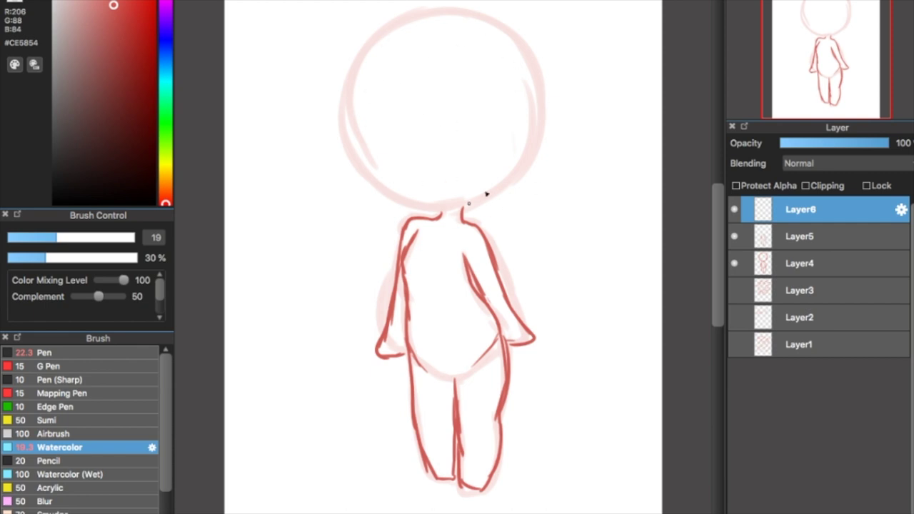
pyautogui.moveTo(346, 114); pyautogui.dragTo(343, 139)
pyautogui.press('super+z')
pyautogui.moveTo(352, 48); pyautogui.dragTo(337, 128)
pyautogui.moveTo(347, 70)
pyautogui.mouseDown()
pyautogui.moveTo(333, 143)
pyautogui.moveTo(361, 189)
pyautogui.mouseUp()
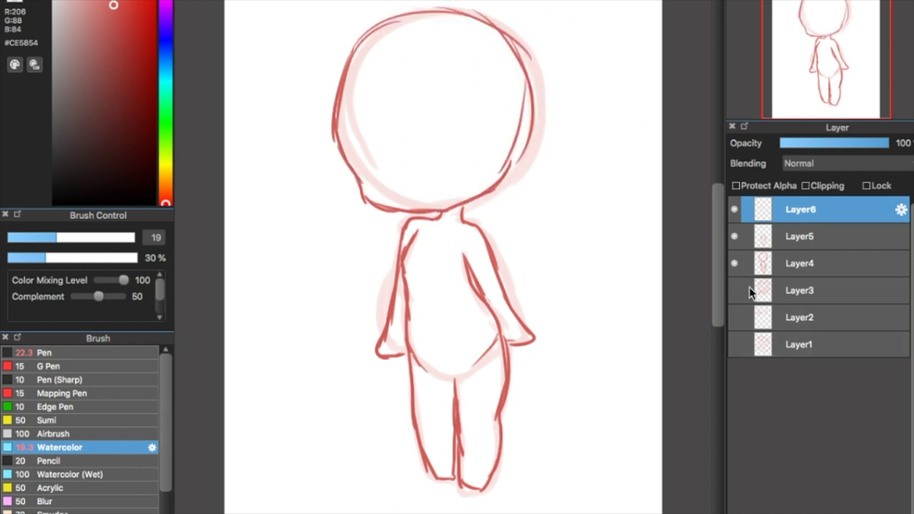
pyautogui.click(735, 263)
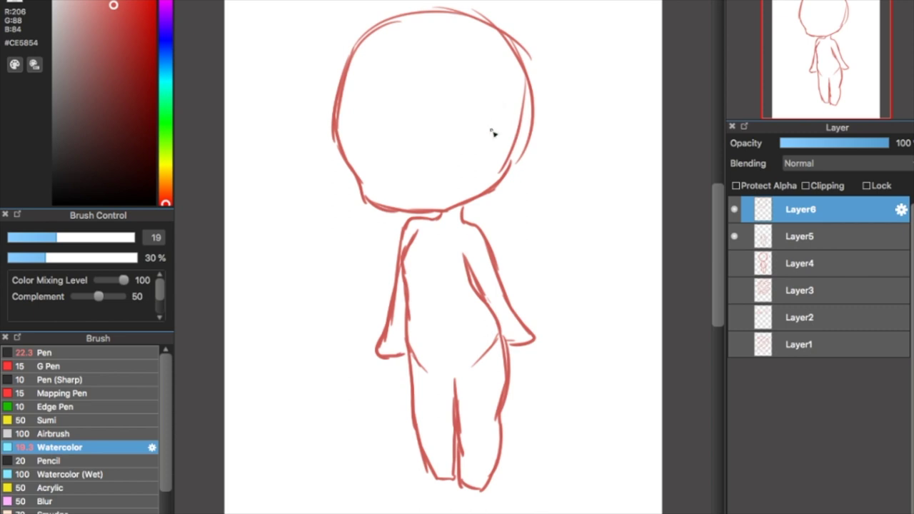
# On another new layer, sketch a tank top with a heart, a pleated skirt, stockings, scrunched eyes, and bangs with a long ponytail.
pyautogui.click(739, 511)
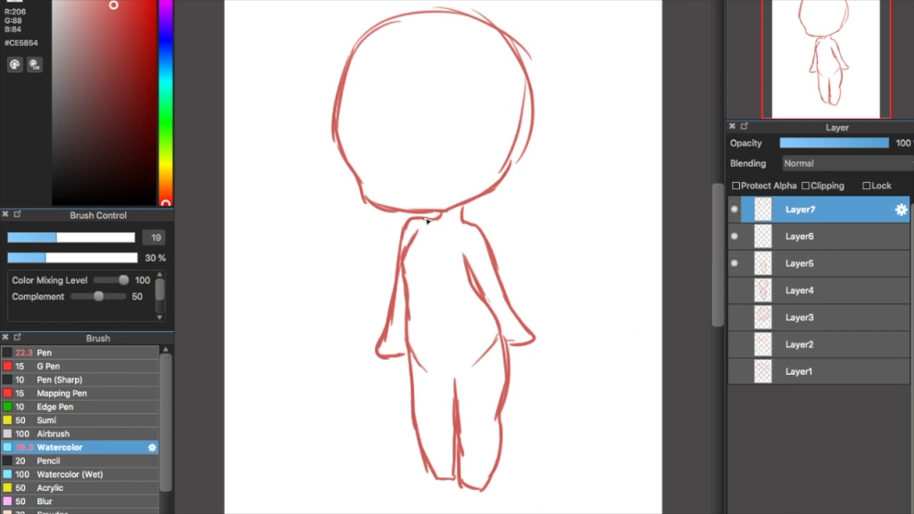
pyautogui.moveTo(420, 222)
pyautogui.mouseDown()
pyautogui.moveTo(428, 241)
pyautogui.moveTo(457, 235)
pyautogui.moveTo(458, 226)
pyautogui.moveTo(468, 242)
pyautogui.mouseUp()
pyautogui.moveTo(412, 330); pyautogui.dragTo(499, 326)
pyautogui.moveTo(401, 334)
pyautogui.mouseDown()
pyautogui.moveTo(401, 380)
pyautogui.moveTo(442, 388)
pyautogui.mouseUp()
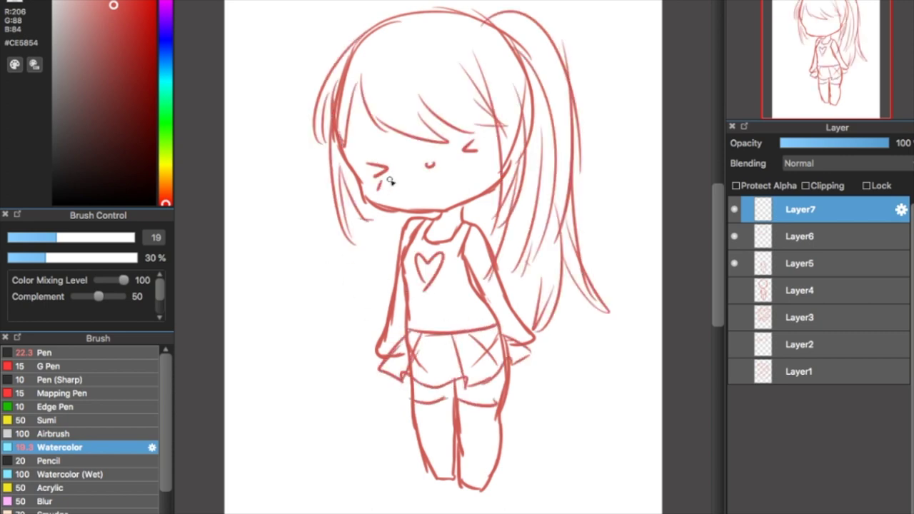
# Add short blush lines on the cheeks and a bow at the base of the ponytail.
pyautogui.moveTo(389, 180); pyautogui.dragTo(388, 188)
pyautogui.moveTo(398, 180); pyautogui.dragTo(397, 187)
pyautogui.moveTo(483, 23); pyautogui.dragTo(519, 55)
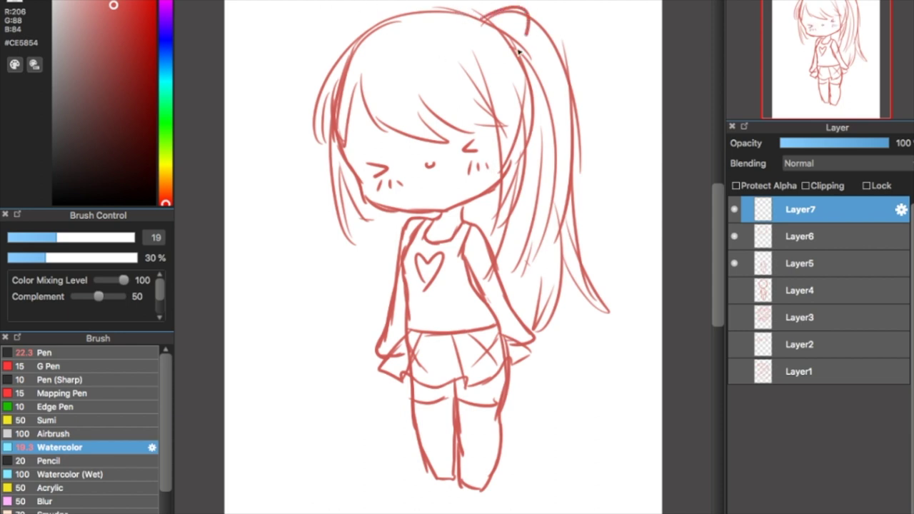
pyautogui.moveTo(487, 18); pyautogui.dragTo(435, 15)
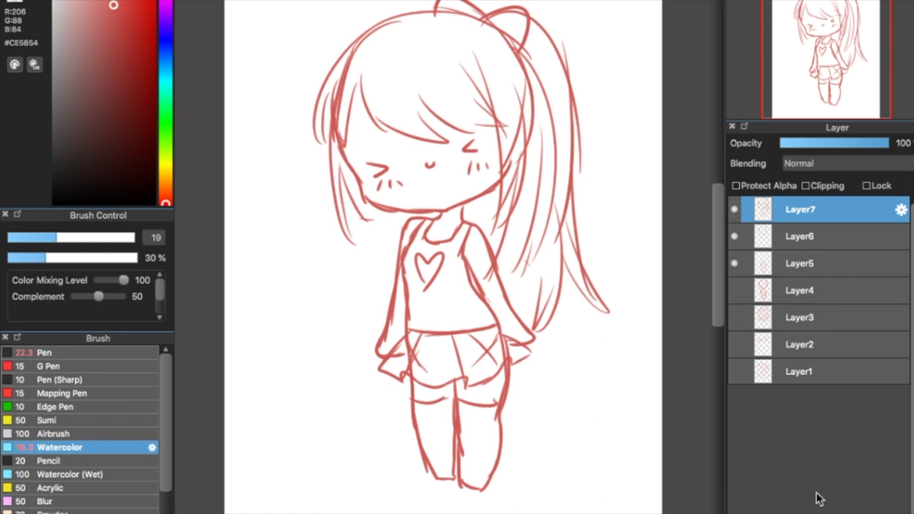
# Erase the body lines on Layer5 that show through the pleated skirt.
pyautogui.click(734, 209)
pyautogui.click(734, 209)
pyautogui.press('e')
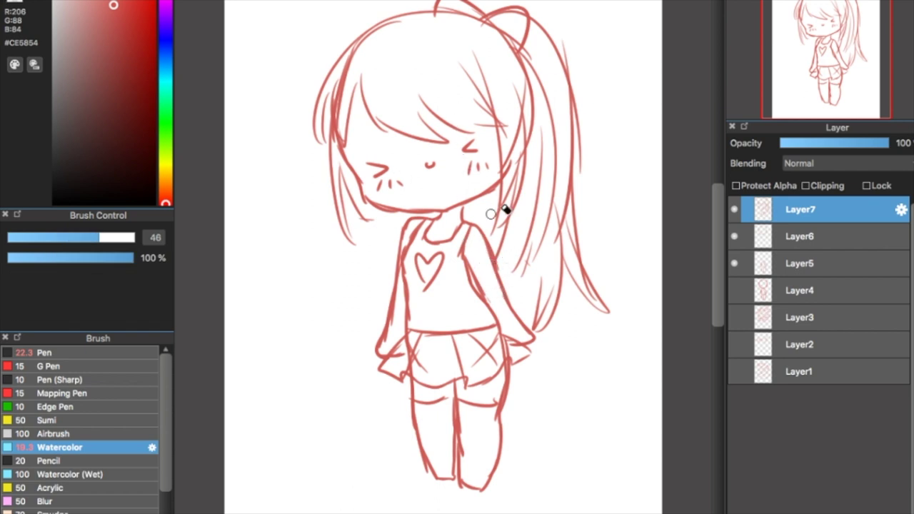
pyautogui.click(792, 266)
pyautogui.click(734, 264)
pyautogui.click(733, 264)
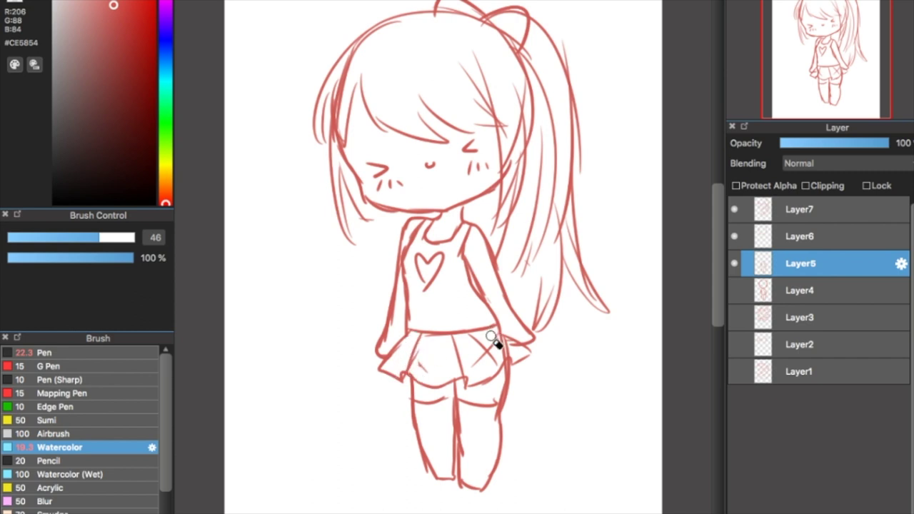
pyautogui.moveTo(494, 345); pyautogui.dragTo(475, 362)
pyautogui.moveTo(416, 362); pyautogui.dragTo(428, 377)
# Switch Layer6 off and on to check which head outline lines overlap the hair.
pyautogui.click(809, 227)
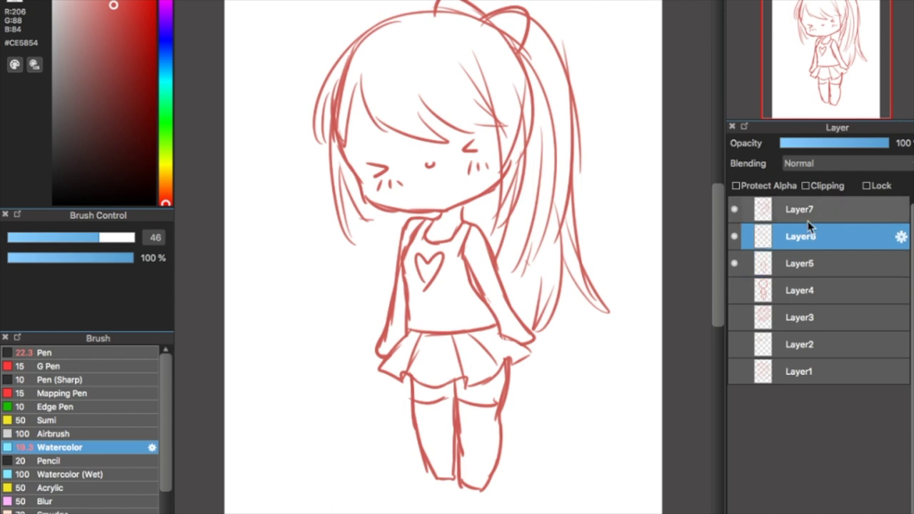
pyautogui.click(738, 236)
pyautogui.click(738, 235)
pyautogui.click(738, 238)
pyautogui.click(738, 237)
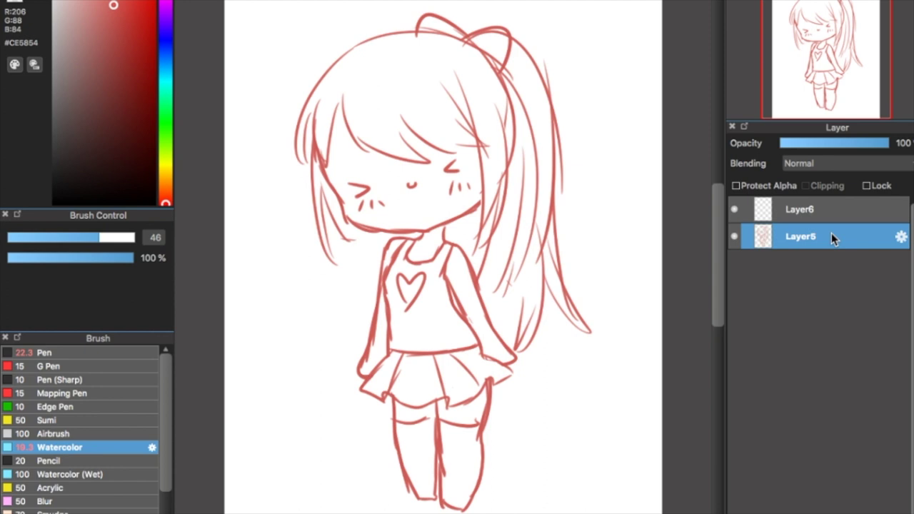
# Try fading the Layer5 sketch to 27% opacity, and return it to 100%.
pyautogui.moveTo(817, 148)
pyautogui.mouseDown()
pyautogui.moveTo(805, 145)
pyautogui.moveTo(870, 149)
pyautogui.moveTo(810, 149)
pyautogui.mouseUp()
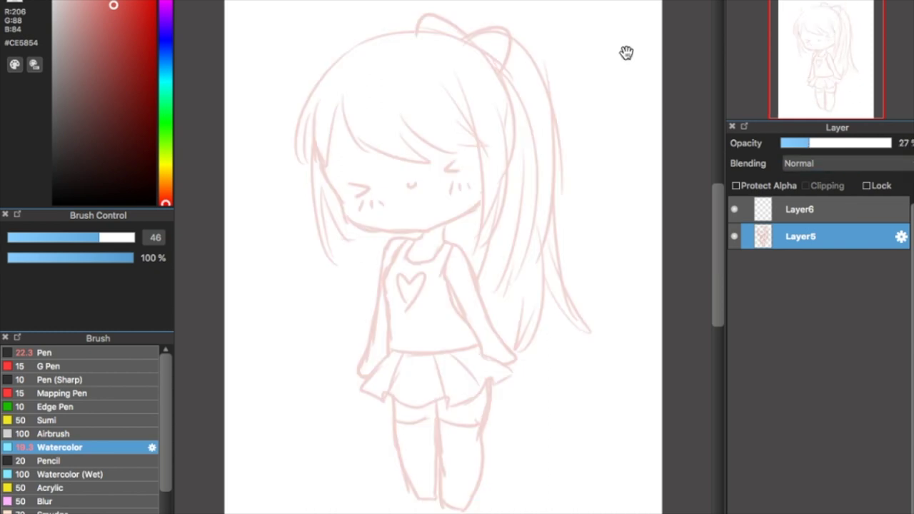
pyautogui.moveTo(810, 145); pyautogui.dragTo(889, 147)
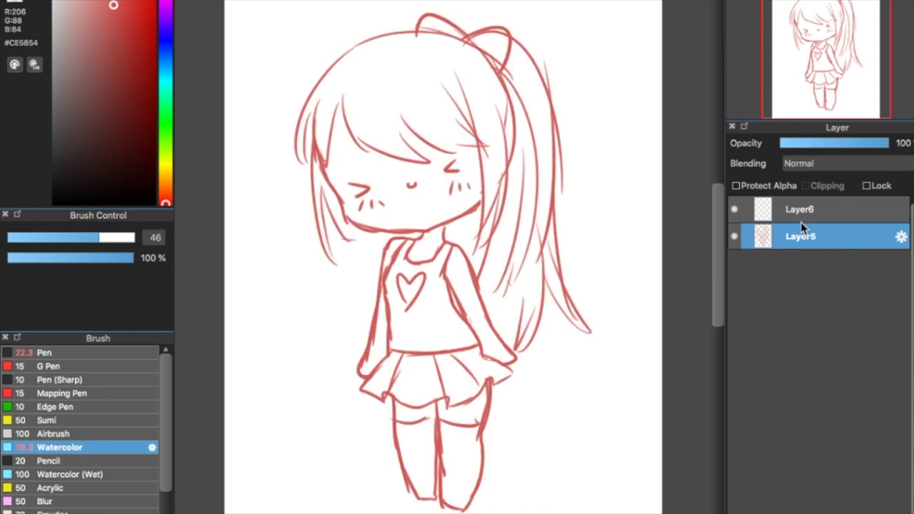
# Make Layer6 active and choose the Pen brush with black (#000000) for the line art.
pyautogui.click(796, 213)
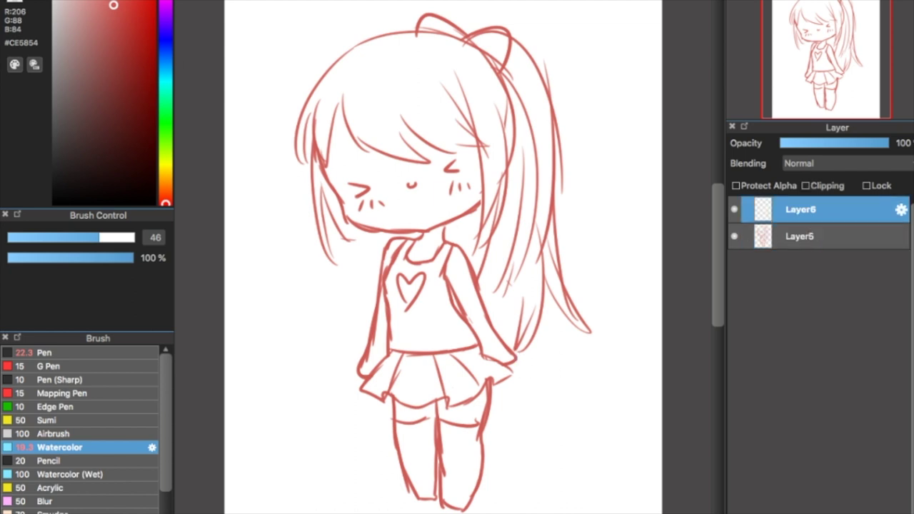
pyautogui.click(154, 202)
pyautogui.click(78, 352)
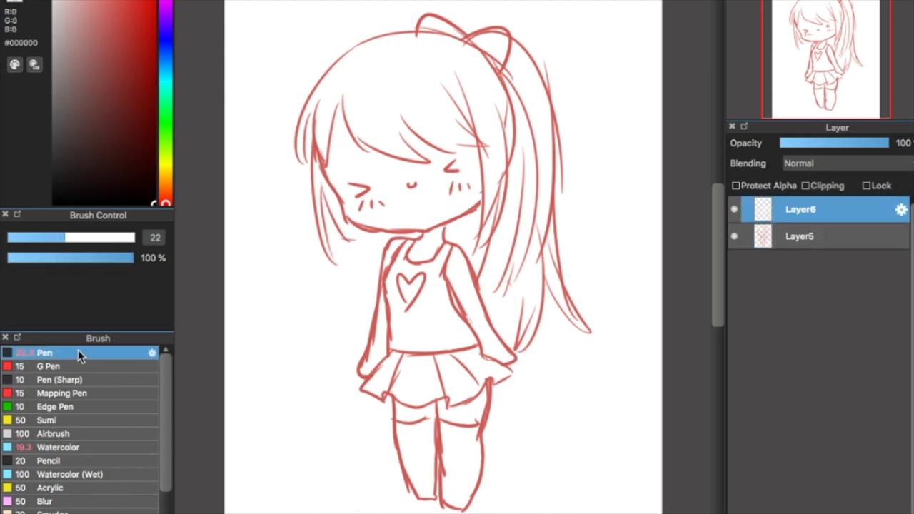
pyautogui.moveTo(457, 244); pyautogui.dragTo(489, 316)
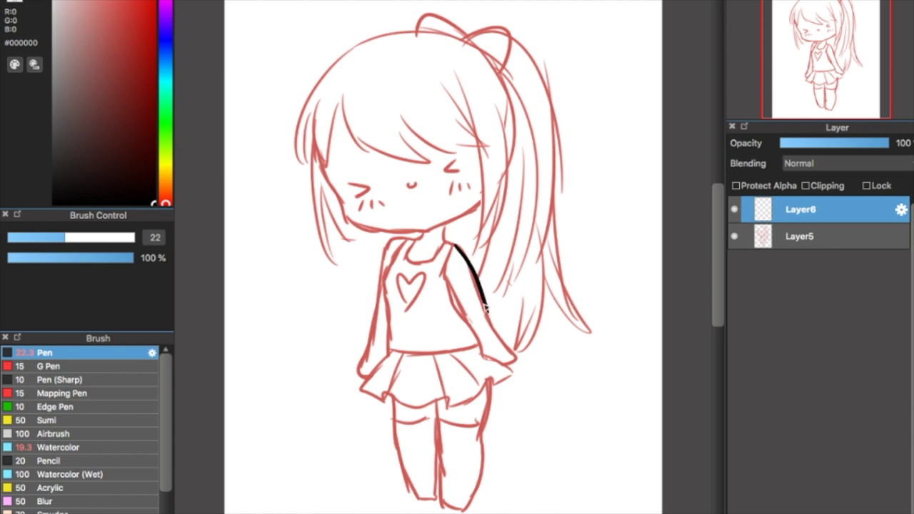
pyautogui.moveTo(485, 309)
pyautogui.mouseDown()
pyautogui.moveTo(506, 345)
pyautogui.moveTo(498, 366)
pyautogui.mouseUp()
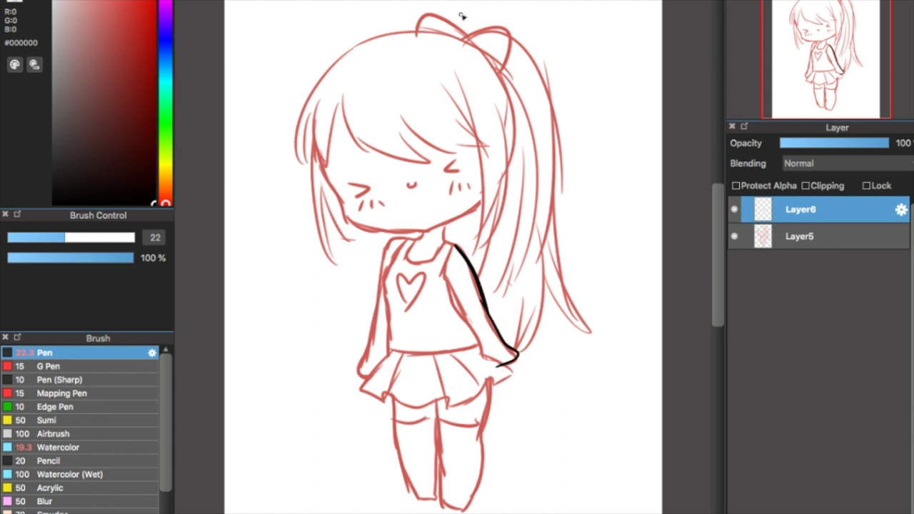
pyautogui.hotkey('ctrl', 'z')
pyautogui.hotkey('ctrl', 'z')
# Fade the Layer5 sketch to 32% opacity and make Layer6 active again for inking.
pyautogui.click(824, 241)
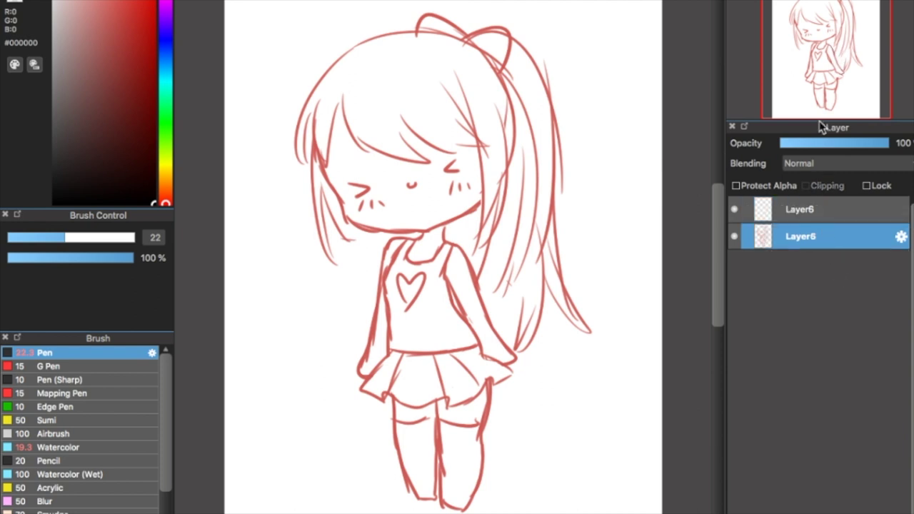
pyautogui.click(815, 145)
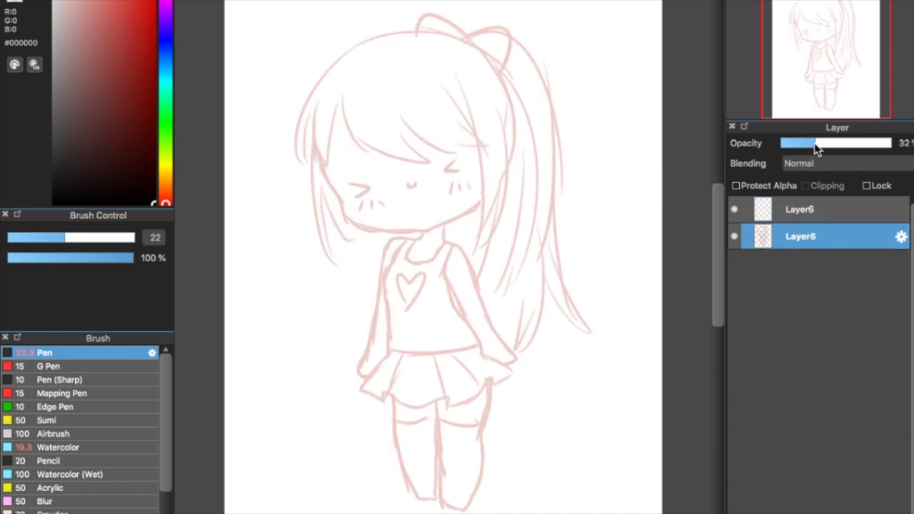
pyautogui.click(814, 209)
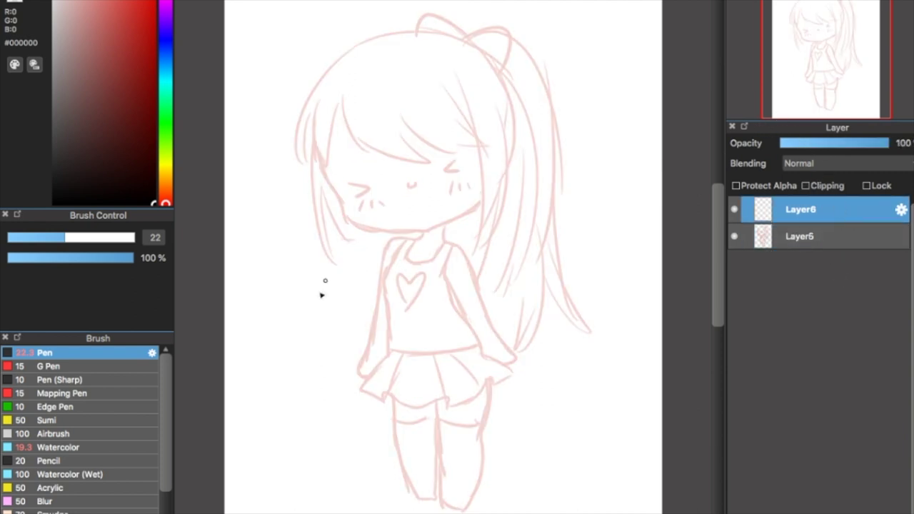
pyautogui.moveTo(448, 248)
pyautogui.mouseDown()
pyautogui.moveTo(479, 285)
pyautogui.moveTo(500, 338)
pyautogui.mouseUp()
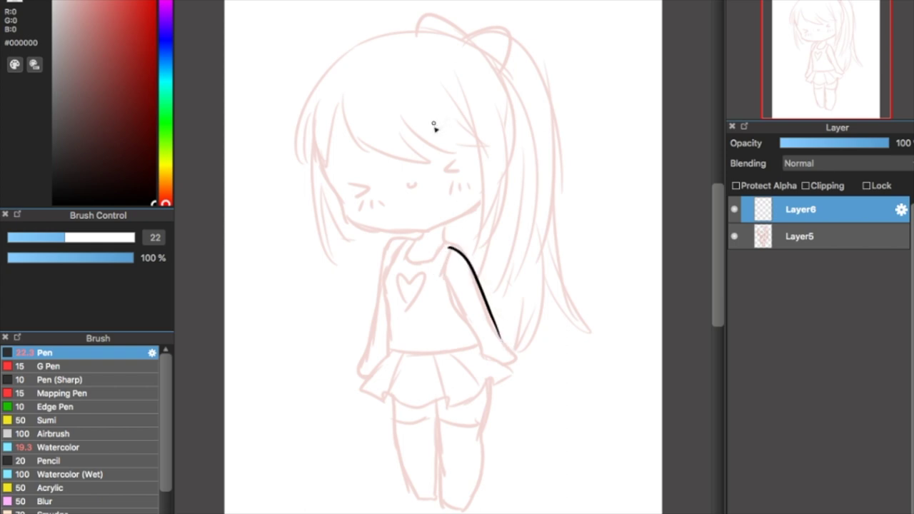
pyautogui.hotkey('ctrl', 'z')
pyautogui.moveTo(33, 240); pyautogui.dragTo(24, 243)
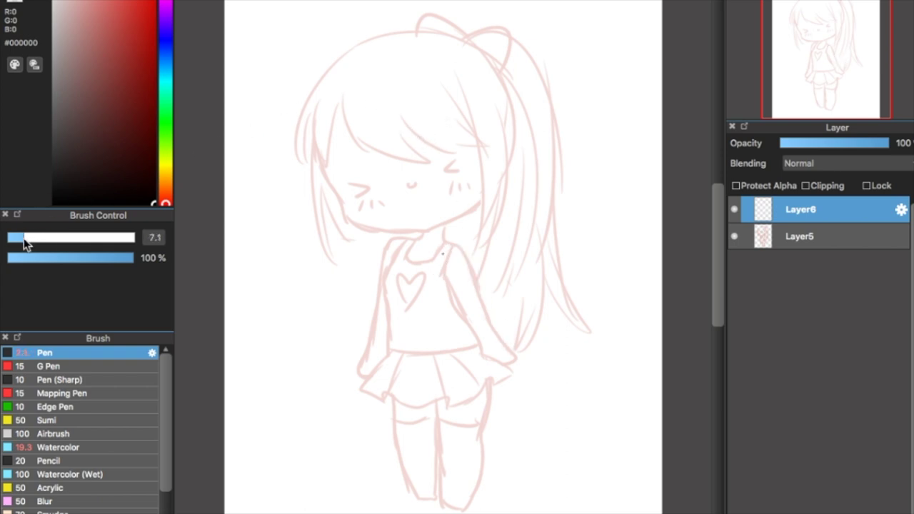
pyautogui.moveTo(401, 322); pyautogui.dragTo(401, 319)
pyautogui.hotkey('ctrl', 'z')
pyautogui.hotkey('ctrl', '+')
pyautogui.hotkey('ctrl', '+')
pyautogui.hotkey('ctrl', '+')
pyautogui.hotkey('ctrl', '+')
pyautogui.hotkey('ctrl', '+')
pyautogui.hotkey('ctrl', '+')
pyautogui.hotkey('ctrl', '+')
pyautogui.hotkey('ctrl', '+')
pyautogui.hotkey('ctrl', '+')
pyautogui.hotkey('ctrl', '+')
pyautogui.hotkey('ctrl', '+')
pyautogui.hotkey('ctrl', '+')
pyautogui.hotkey('ctrl', '+')
pyautogui.hotkey('ctrl', '+')
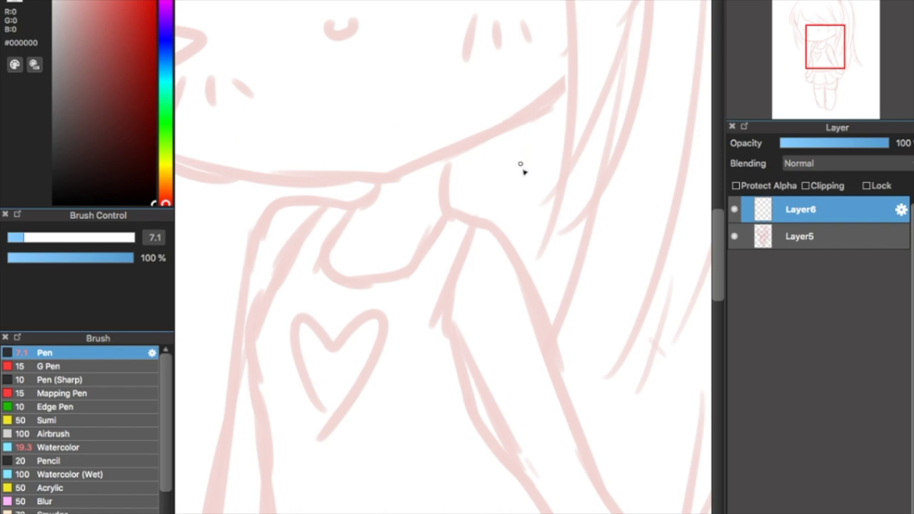
pyautogui.hscroll(-3, 448, 454)
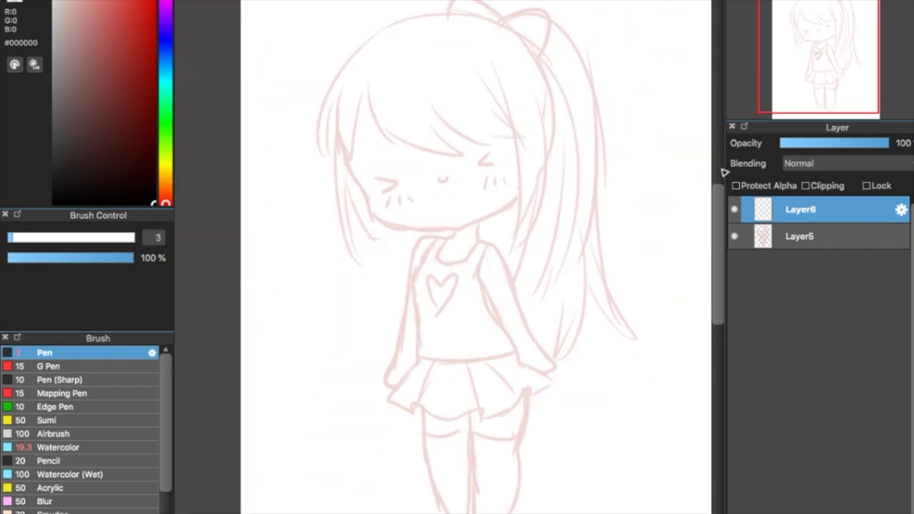
# Ink the tank top's outline and chest heart in black with the size 3 Pen, and hide the Layer5 sketch.
pyautogui.press('super+plus')
pyautogui.press('super+plus')
pyautogui.press('super+plus')
pyautogui.hotkey('ctrl', '+')
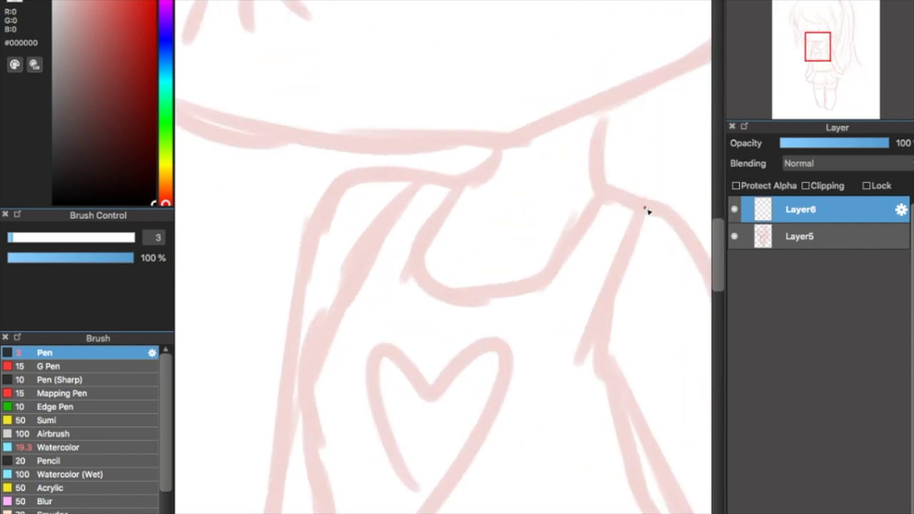
pyautogui.moveTo(459, 186); pyautogui.dragTo(419, 252)
pyautogui.hotkey('ctrl', 'z')
pyautogui.moveTo(465, 184); pyautogui.dragTo(431, 244)
pyautogui.hotkey('ctrl', 'z')
pyautogui.moveTo(461, 184); pyautogui.dragTo(419, 255)
pyautogui.moveTo(441, 285)
pyautogui.mouseDown()
pyautogui.moveTo(548, 272)
pyautogui.moveTo(533, 274)
pyautogui.moveTo(537, 285)
pyautogui.moveTo(594, 221)
pyautogui.moveTo(601, 178)
pyautogui.mouseUp()
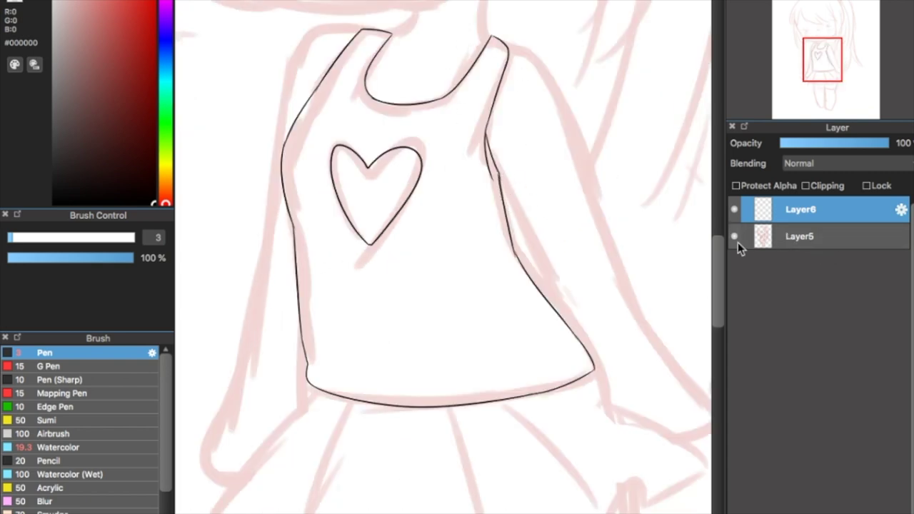
pyautogui.click(734, 237)
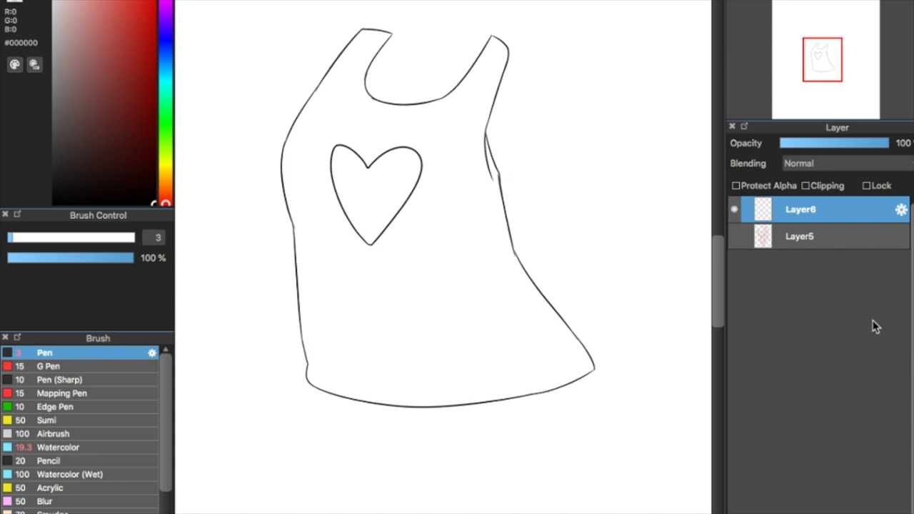
# Protect Layer6's alpha and recolour the tank top's line art red (#FF352F) with the Pen at size 194.
pyautogui.click(736, 187)
pyautogui.click(734, 209)
pyautogui.click(734, 210)
pyautogui.click(137, 1)
pyautogui.moveTo(77, 240); pyautogui.dragTo(148, 243)
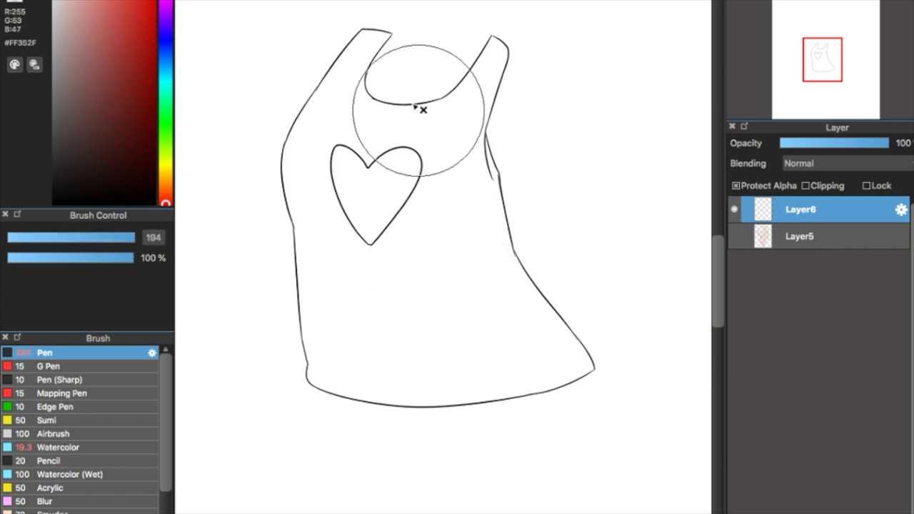
pyautogui.moveTo(422, 108)
pyautogui.mouseDown()
pyautogui.moveTo(358, 57)
pyautogui.moveTo(442, 193)
pyautogui.moveTo(326, 239)
pyautogui.moveTo(416, 75)
pyautogui.moveTo(495, 28)
pyautogui.moveTo(549, 310)
pyautogui.moveTo(582, 356)
pyautogui.moveTo(574, 389)
pyautogui.moveTo(500, 410)
pyautogui.moveTo(376, 401)
pyautogui.moveTo(316, 358)
pyautogui.moveTo(329, 212)
pyautogui.mouseUp()
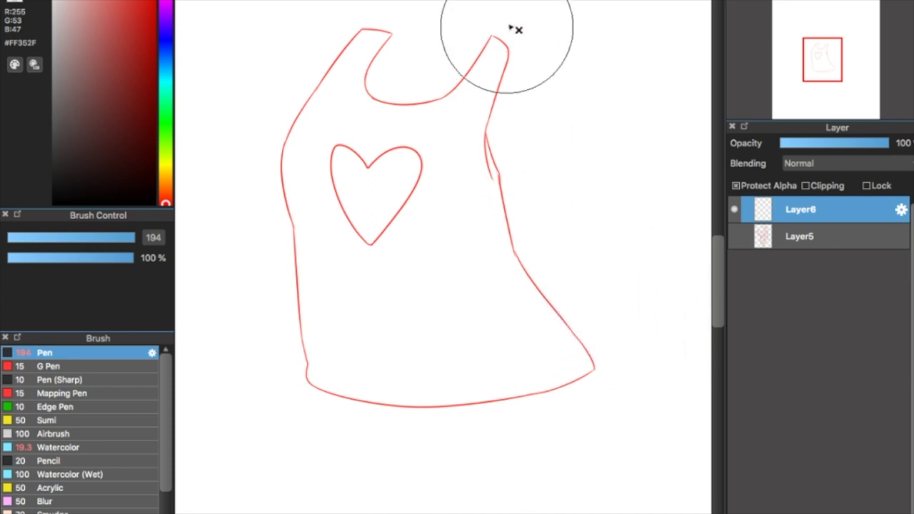
# Add Layer7 beneath the line art, and fill the tank top pink and the chest heart pale pink (#FFE8E8).
pyautogui.click(860, 243)
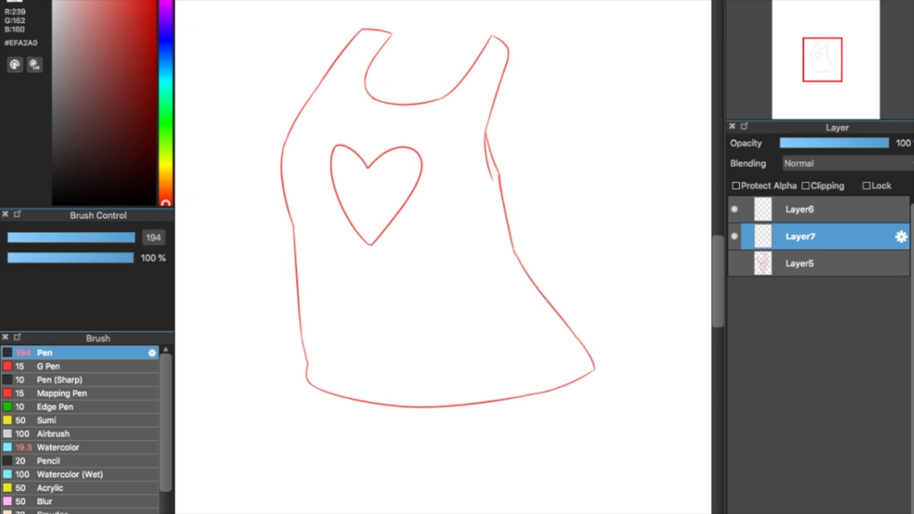
pyautogui.click(428, 125)
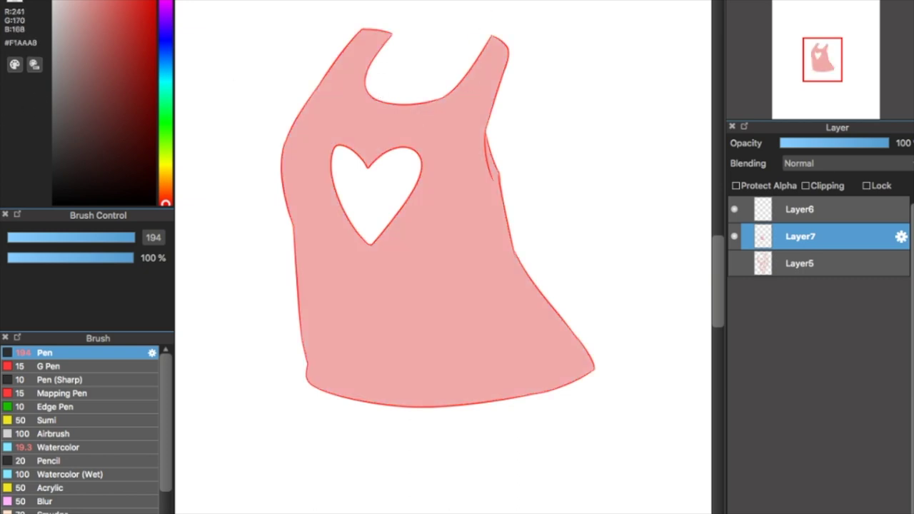
pyautogui.click(64, 1)
pyautogui.click(377, 159)
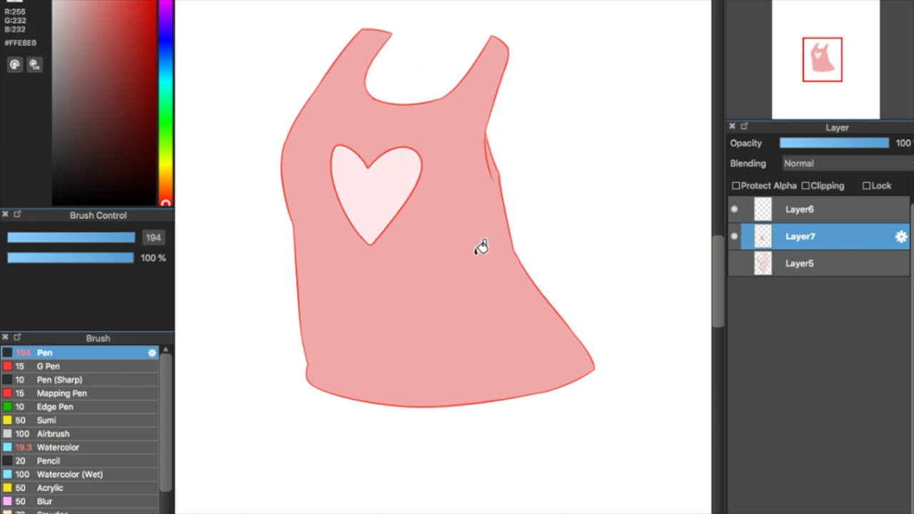
# Make Layer6 active and recolour the tank top's line art dark red (#952421).
pyautogui.click(803, 209)
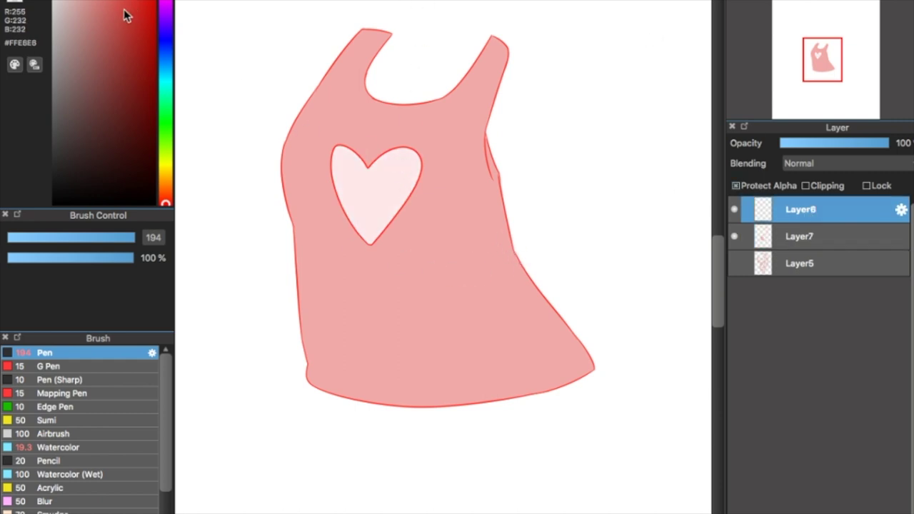
pyautogui.click(476, 229)
pyautogui.click(132, 59)
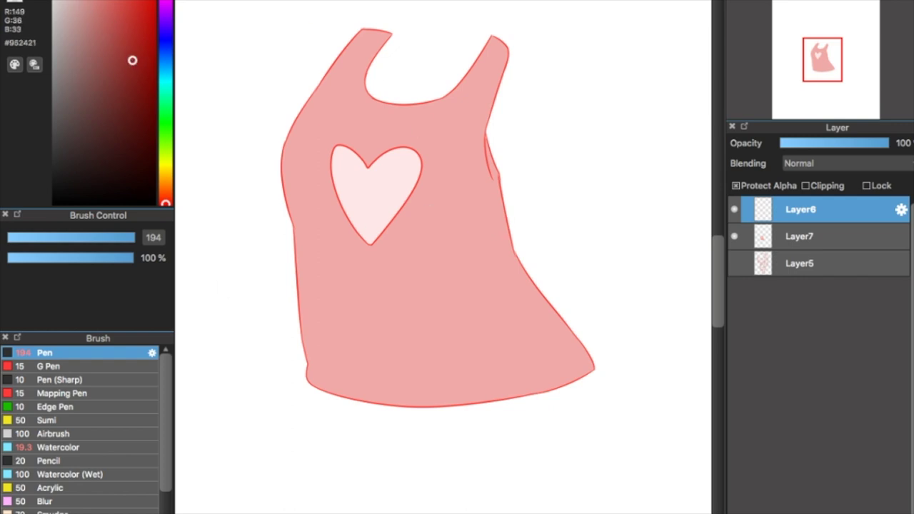
pyautogui.moveTo(414, 84)
pyautogui.mouseDown()
pyautogui.moveTo(522, 49)
pyautogui.moveTo(541, 179)
pyautogui.moveTo(504, 428)
pyautogui.moveTo(300, 315)
pyautogui.mouseUp()
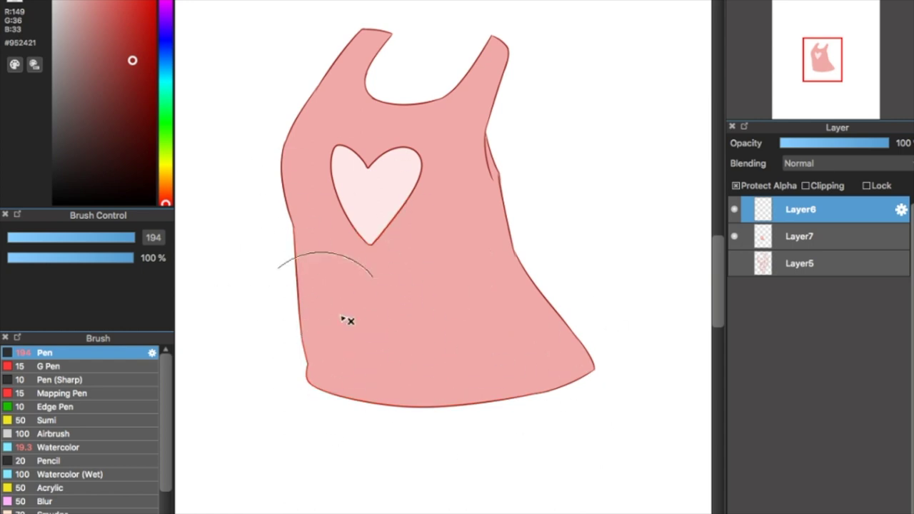
# Recolour the tank top and heart outlines on Layer6 a brighter red (#D53632).
pyautogui.click(135, 3)
pyautogui.moveTo(136, 3); pyautogui.dragTo(132, 1)
pyautogui.moveTo(428, 19)
pyautogui.mouseDown()
pyautogui.moveTo(331, 98)
pyautogui.moveTo(310, 322)
pyautogui.moveTo(506, 179)
pyautogui.mouseUp()
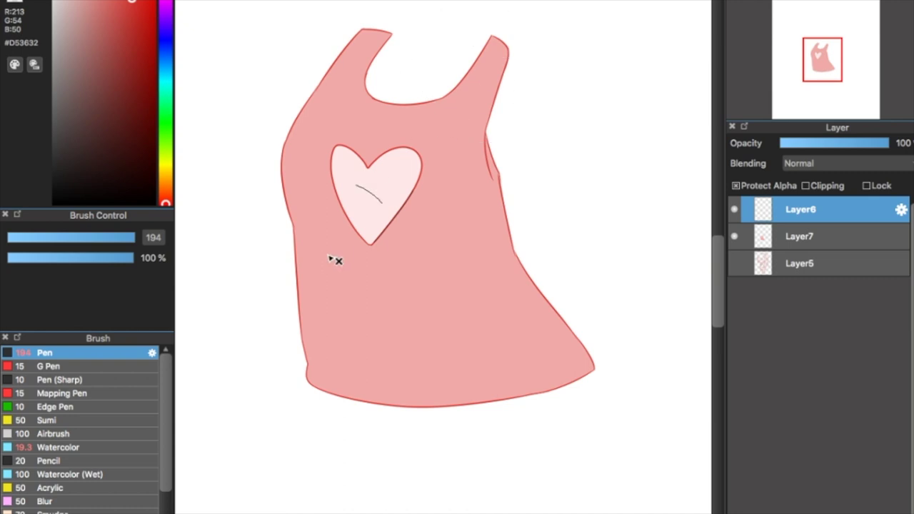
# Try recolouring the line art black (#000000) with the Pen at size 981, and undo the recolour.
pyautogui.moveTo(146, 186); pyautogui.dragTo(155, 207)
pyautogui.moveTo(133, 237); pyautogui.dragTo(217, 249)
pyautogui.moveTo(427, 115); pyautogui.dragTo(370, 356)
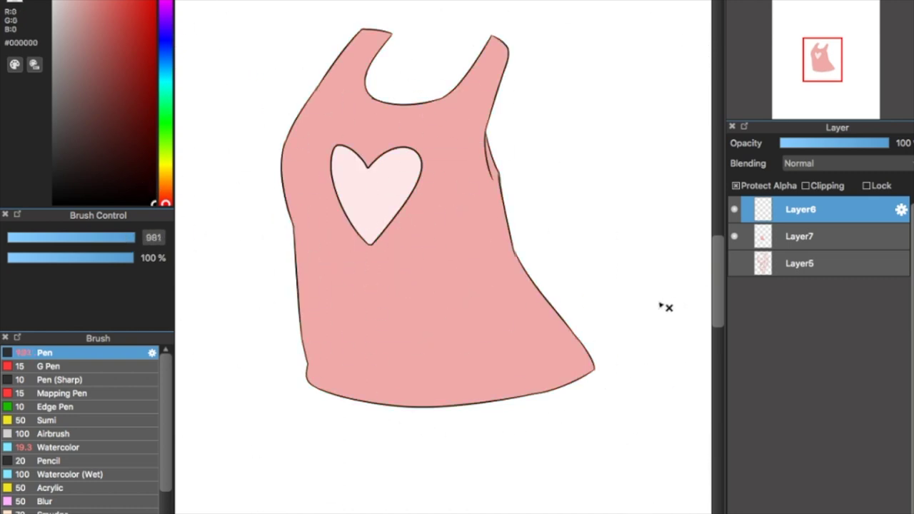
pyautogui.hotkey('ctrl', 'z')
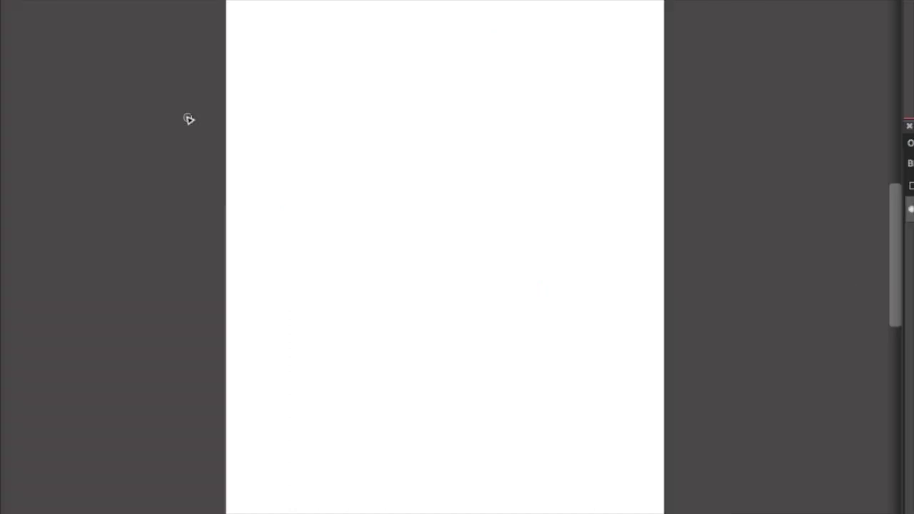
# Rough out a cat-eared chibi in light red on a blank canvas, with round head, ears, large raised sleeves, back and curled tail.
pyautogui.moveTo(350, 55)
pyautogui.mouseDown()
pyautogui.moveTo(490, 244)
pyautogui.moveTo(439, 469)
pyautogui.moveTo(445, 261)
pyautogui.moveTo(510, 332)
pyautogui.moveTo(663, 430)
pyautogui.mouseUp()
pyautogui.moveTo(603, 417); pyautogui.dragTo(540, 511)
pyautogui.moveTo(515, 219); pyautogui.dragTo(590, 347)
pyautogui.moveTo(662, 68); pyautogui.dragTo(555, 225)
pyautogui.moveTo(662, 93); pyautogui.dragTo(620, 350)
pyautogui.moveTo(312, 128); pyautogui.dragTo(380, 37)
pyautogui.moveTo(477, 51); pyautogui.dragTo(531, 139)
pyautogui.moveTo(387, 250); pyautogui.dragTo(367, 249)
pyautogui.moveTo(549, 356); pyautogui.dragTo(655, 471)
pyautogui.moveTo(664, 469); pyautogui.dragTo(642, 513)
pyautogui.moveTo(320, 240); pyautogui.dragTo(389, 260)
pyautogui.hotkey('ctrl', 't')
pyautogui.moveTo(514, 261); pyautogui.dragTo(502, 250)
pyautogui.moveTo(635, 78)
pyautogui.mouseDown()
pyautogui.moveTo(618, 357)
pyautogui.moveTo(657, 468)
pyautogui.mouseUp()
pyautogui.moveTo(491, 334); pyautogui.dragTo(628, 456)
pyautogui.moveTo(625, 378); pyautogui.dragTo(614, 500)
pyautogui.moveTo(544, 382); pyautogui.dragTo(501, 471)
pyautogui.moveTo(617, 414); pyautogui.dragTo(642, 513)
pyautogui.moveTo(506, 158); pyautogui.dragTo(663, 140)
pyautogui.moveTo(663, 282)
pyautogui.mouseDown()
pyautogui.moveTo(589, 254)
pyautogui.moveTo(663, 219)
pyautogui.mouseUp()
pyautogui.hotkey('ctrl', 'z')
pyautogui.hotkey('ctrl', 'z')
pyautogui.moveTo(493, 333); pyautogui.dragTo(559, 310)
pyautogui.moveTo(512, 159); pyautogui.dragTo(567, 269)
pyautogui.moveTo(522, 77); pyautogui.dragTo(614, 85)
pyautogui.moveTo(549, 241); pyautogui.dragTo(561, 337)
pyautogui.moveTo(551, 127)
pyautogui.mouseDown()
pyautogui.moveTo(621, 78)
pyautogui.moveTo(542, 96)
pyautogui.mouseUp()
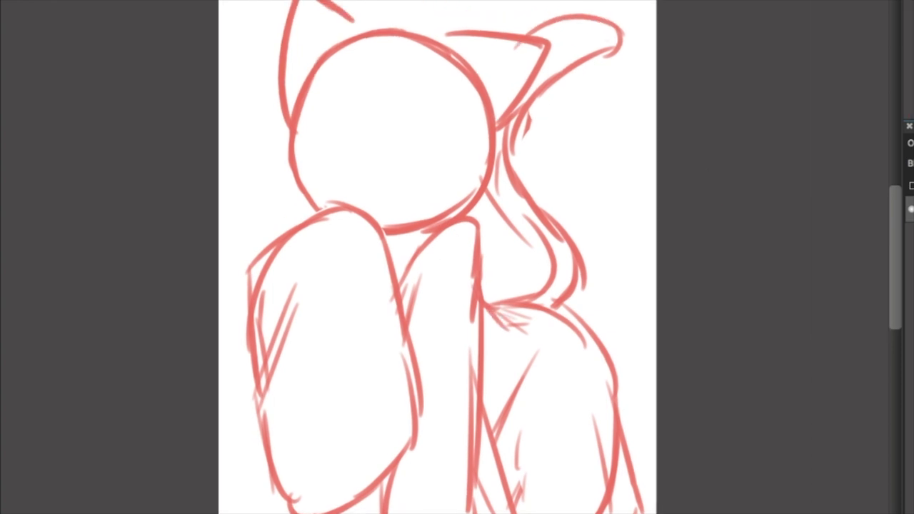
# Outline the large front sleeve and the second sleeve in darker red over the faded rough sketch.
pyautogui.scroll(1, 437, 250)
pyautogui.moveTo(231, 272); pyautogui.dragTo(350, 208)
pyautogui.moveTo(350, 208); pyautogui.dragTo(420, 442)
pyautogui.moveTo(412, 448); pyautogui.dragTo(363, 504)
pyautogui.moveTo(289, 281); pyautogui.dragTo(251, 410)
pyautogui.moveTo(237, 412); pyautogui.dragTo(271, 513)
pyautogui.moveTo(238, 267); pyautogui.dragTo(242, 407)
pyautogui.moveTo(411, 431); pyautogui.dragTo(331, 509)
pyautogui.moveTo(289, 308)
pyautogui.mouseDown()
pyautogui.moveTo(421, 239)
pyautogui.moveTo(467, 445)
pyautogui.moveTo(462, 241)
pyautogui.mouseUp()
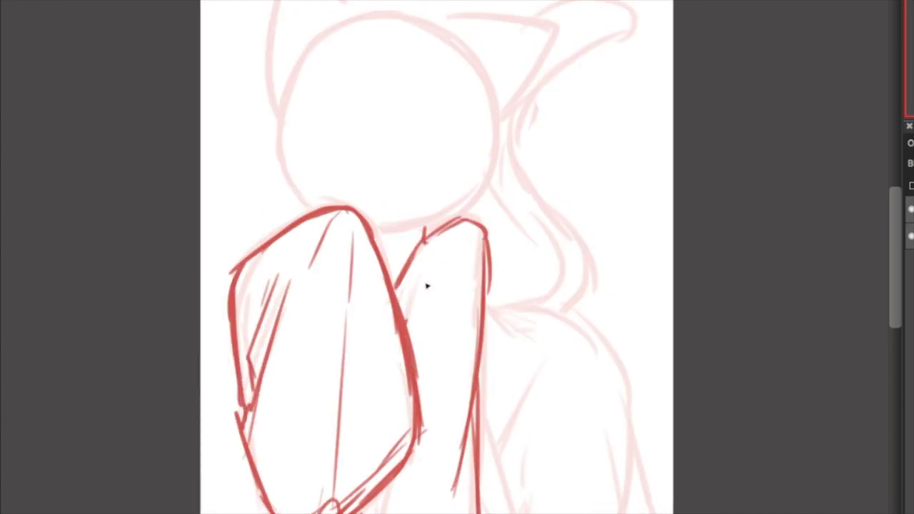
# Sketch the sleeve folds, the waist and the rounded line of the back in darker red.
pyautogui.moveTo(423, 286); pyautogui.dragTo(407, 327)
pyautogui.moveTo(249, 400); pyautogui.dragTo(245, 443)
pyautogui.moveTo(267, 357); pyautogui.dragTo(260, 512)
pyautogui.moveTo(236, 378); pyautogui.dragTo(261, 447)
pyautogui.moveTo(489, 290); pyautogui.dragTo(499, 324)
pyautogui.moveTo(520, 397); pyautogui.dragTo(493, 512)
pyautogui.moveTo(498, 315); pyautogui.dragTo(631, 387)
pyautogui.moveTo(607, 348)
pyautogui.mouseDown()
pyautogui.moveTo(616, 512)
pyautogui.moveTo(659, 439)
pyautogui.mouseUp()
# Sketch the face's outline down to the chin and the long curled tail rising from the back.
pyautogui.moveTo(558, 289); pyautogui.dragTo(538, 316)
pyautogui.moveTo(437, 214); pyautogui.dragTo(497, 326)
pyautogui.moveTo(396, 95)
pyautogui.mouseDown()
pyautogui.moveTo(363, 176)
pyautogui.moveTo(375, 237)
pyautogui.moveTo(392, 268)
pyautogui.mouseUp()
pyautogui.moveTo(445, 287)
pyautogui.mouseDown()
pyautogui.moveTo(535, 257)
pyautogui.moveTo(545, 239)
pyautogui.mouseUp()
pyautogui.hotkey('ctrl', '-')
pyautogui.moveTo(511, 289); pyautogui.dragTo(489, 315)
pyautogui.moveTo(547, 344)
pyautogui.mouseDown()
pyautogui.moveTo(527, 418)
pyautogui.moveTo(527, 367)
pyautogui.mouseUp()
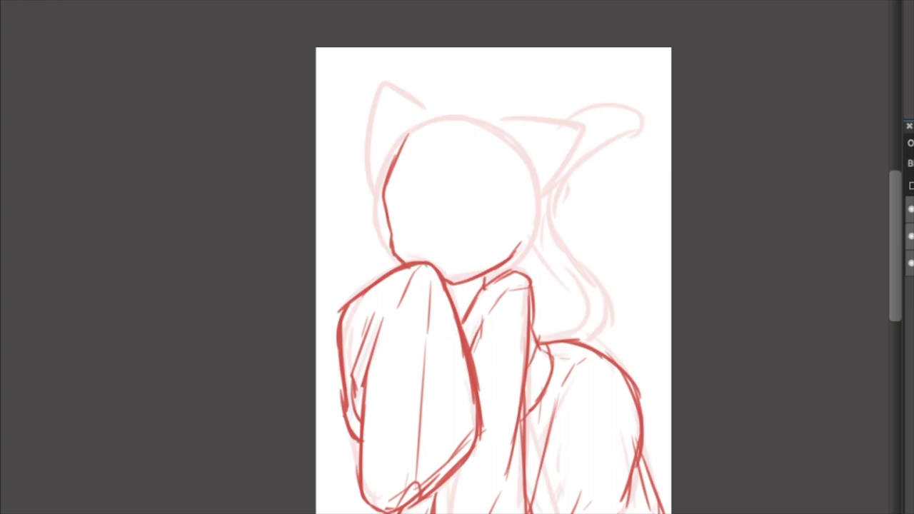
pyautogui.moveTo(607, 116); pyautogui.dragTo(559, 339)
pyautogui.moveTo(638, 120); pyautogui.dragTo(580, 340)
# Rotate the sleeve sketch slightly clockwise with the other sketch layers hidden, and extend its lower lines to the canvas edge.
pyautogui.click(910, 290)
pyautogui.click(911, 210)
pyautogui.moveTo(410, 214)
pyautogui.mouseDown()
pyautogui.moveTo(481, 197)
pyautogui.moveTo(410, 214)
pyautogui.mouseUp()
pyautogui.hotkey('ctrl', 't')
pyautogui.moveTo(543, 163); pyautogui.dragTo(559, 148)
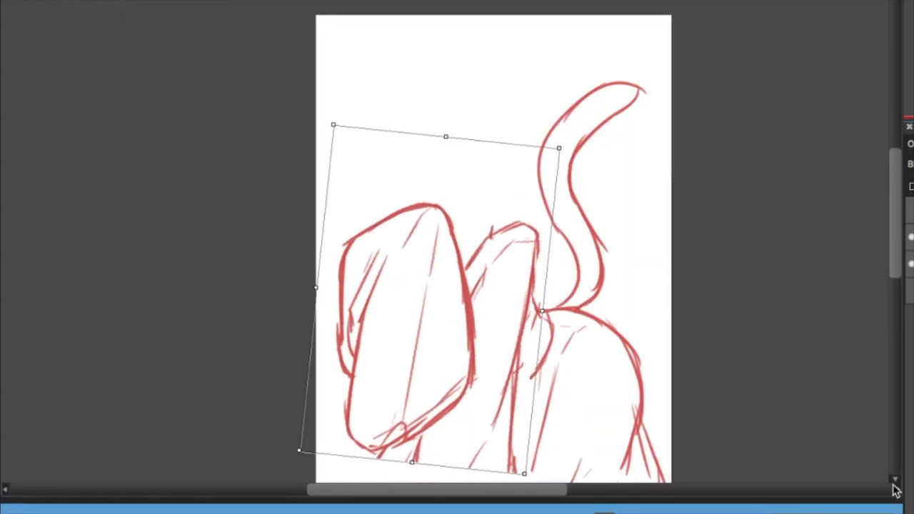
pyautogui.click(896, 503)
pyautogui.moveTo(419, 467); pyautogui.dragTo(408, 513)
pyautogui.moveTo(487, 469); pyautogui.dragTo(464, 513)
pyautogui.moveTo(419, 469); pyautogui.dragTo(391, 513)
# Show the face outline layer again and sketch the head's side and two cat ears.
pyautogui.click(910, 209)
pyautogui.moveTo(382, 179); pyautogui.dragTo(382, 154)
pyautogui.moveTo(477, 255)
pyautogui.mouseDown()
pyautogui.moveTo(498, 269)
pyautogui.moveTo(460, 282)
pyautogui.mouseUp()
pyautogui.moveTo(493, 126); pyautogui.dragTo(557, 136)
pyautogui.moveTo(399, 133); pyautogui.dragTo(459, 64)
pyautogui.moveTo(560, 130); pyautogui.dragTo(524, 179)
pyautogui.hotkey('ctrl', '+')
# Sketch the eyes, brows, nose and bamboo muzzle, and outline the sash around the waist.
pyautogui.moveTo(226, 372); pyautogui.dragTo(591, 374)
pyautogui.moveTo(577, 371)
pyautogui.mouseDown()
pyautogui.moveTo(593, 433)
pyautogui.moveTo(420, 457)
pyautogui.mouseUp()
pyautogui.moveTo(504, 352); pyautogui.dragTo(506, 452)
pyautogui.moveTo(571, 366); pyautogui.dragTo(613, 460)
pyautogui.moveTo(486, 240); pyautogui.dragTo(633, 250)
pyautogui.moveTo(525, 213); pyautogui.dragTo(617, 311)
pyautogui.moveTo(341, 244)
pyautogui.mouseDown()
pyautogui.moveTo(306, 220)
pyautogui.moveTo(341, 325)
pyautogui.mouseUp()
pyautogui.moveTo(250, 210); pyautogui.dragTo(215, 200)
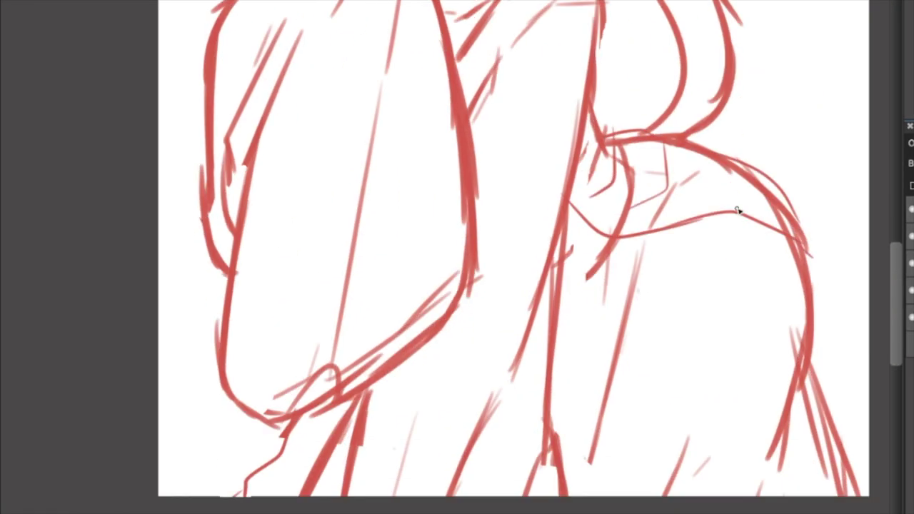
pyautogui.moveTo(739, 207); pyautogui.dragTo(783, 200)
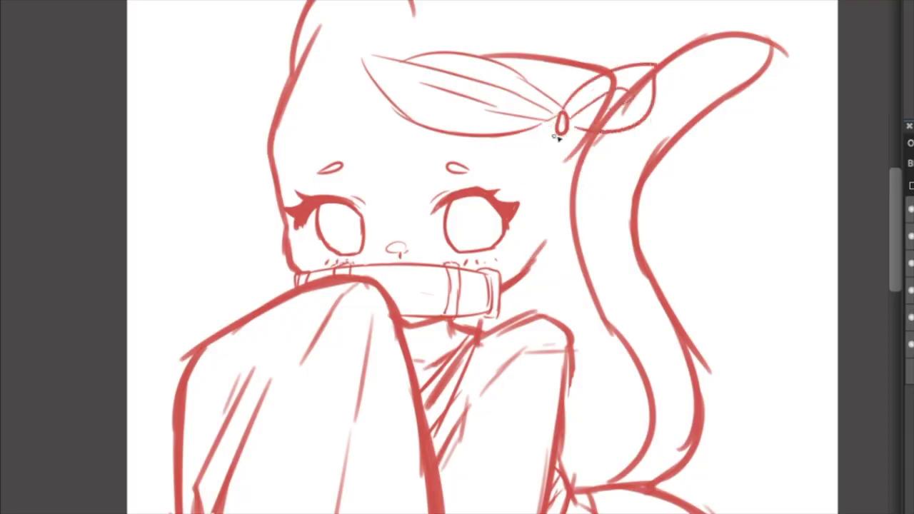
# Sketch the parted bangs, hair bow and long wavy locks, and redraw the two pointed cat ears.
pyautogui.moveTo(371, 53); pyautogui.dragTo(531, 43)
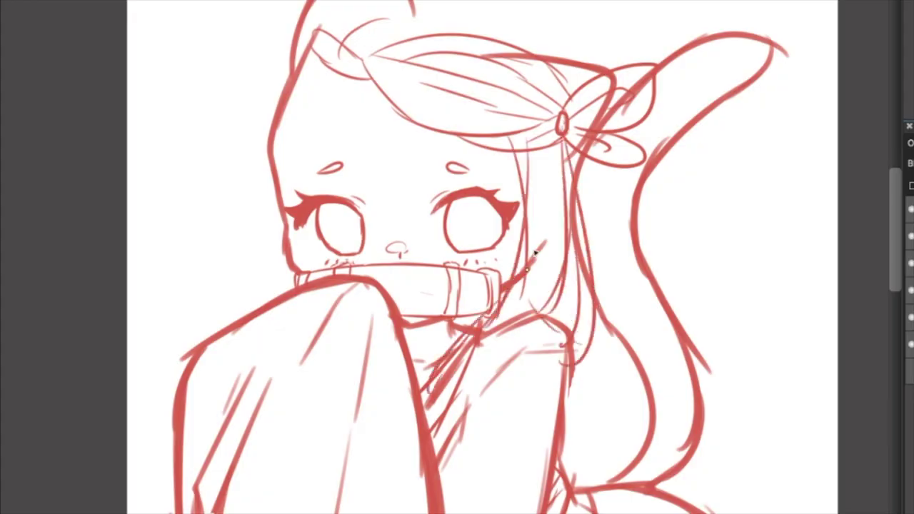
pyautogui.hotkey('ctrl', '-')
pyautogui.moveTo(622, 398); pyautogui.dragTo(685, 493)
pyautogui.hotkey('ctrl', '-')
pyautogui.hotkey('ctrl', '-')
pyautogui.hotkey('ctrl', '+')
pyautogui.moveTo(353, 66); pyautogui.dragTo(421, 42)
pyautogui.moveTo(439, 66); pyautogui.dragTo(507, 87)
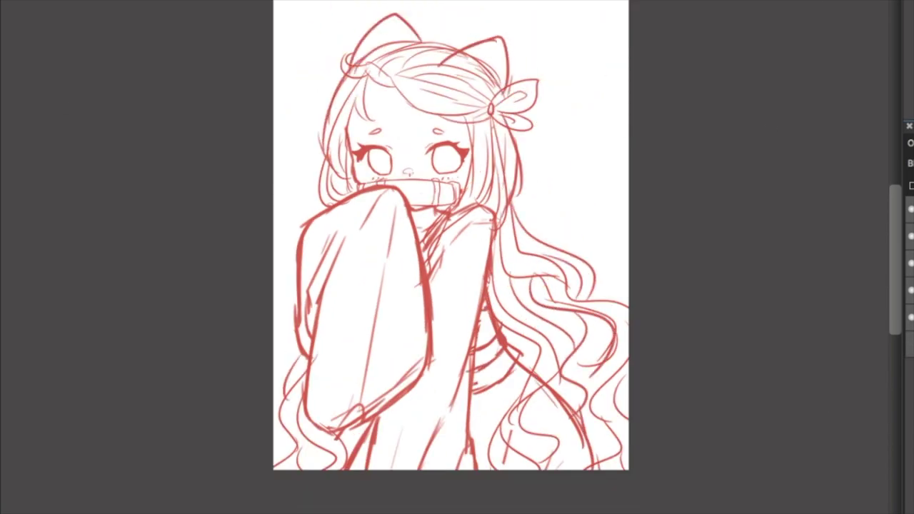
# Transform the tail sketch so it curves up beside the long hair, lower and farther from the head.
pyautogui.hotkey('ctrl', '+')
pyautogui.hotkey('ctrl', '+')
pyautogui.hotkey('ctrl', '+')
pyautogui.hotkey('ctrl', '+')
pyautogui.hotkey('ctrl', '-')
pyautogui.hotkey('ctrl', 't')
pyautogui.moveTo(281, 227); pyautogui.dragTo(290, 214)
pyautogui.hotkey('ctrl', '-')
pyautogui.press('Return')
pyautogui.hotkey('ctrl', '-')
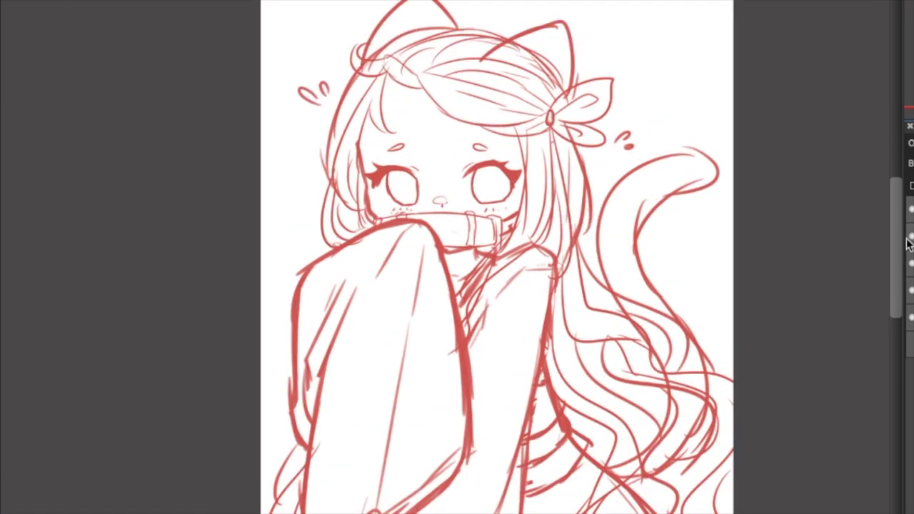
# Ink the sleeves, collar, waist sash and skirt edge in thin black lines over the faded sketch.
pyautogui.hotkey('ctrl', '+')
pyautogui.hotkey('ctrl', '+')
pyautogui.moveTo(506, 144); pyautogui.dragTo(550, 156)
pyautogui.hotkey('ctrl', '-')
pyautogui.hotkey('ctrl', '-')
pyautogui.moveTo(545, 64); pyautogui.dragTo(471, 369)
pyautogui.hotkey('ctrl', '+')
pyautogui.moveTo(645, 216); pyautogui.dragTo(838, 504)
pyautogui.moveTo(385, 116); pyautogui.dragTo(608, 77)
pyautogui.moveTo(386, 117); pyautogui.dragTo(332, 190)
pyautogui.moveTo(375, 89); pyautogui.dragTo(343, 302)
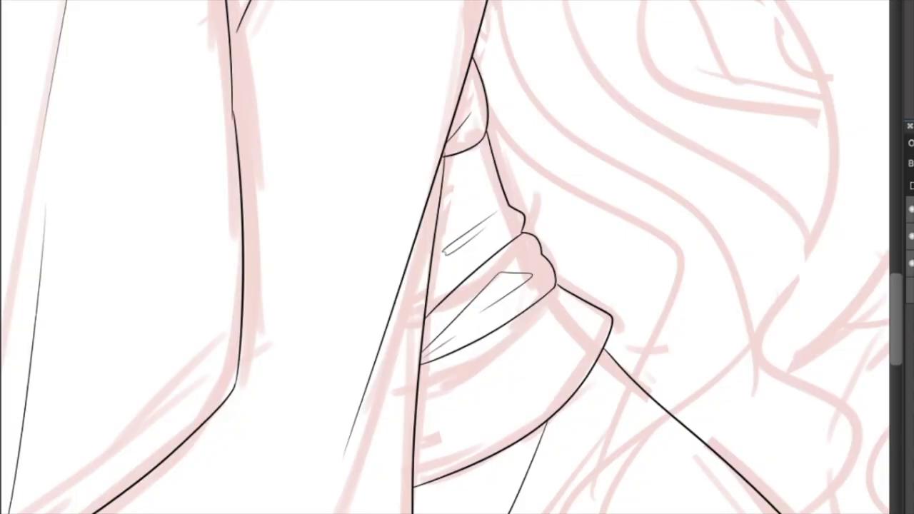
pyautogui.scroll(-3, 866, 249)
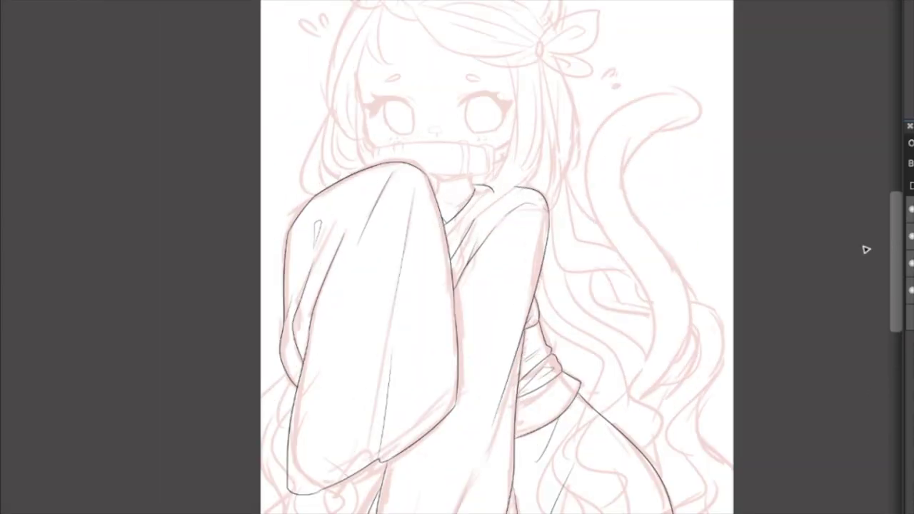
# Ink the hair parting, swept bangs and front strands framing the face in black.
pyautogui.hotkey('ctrl', '+')
pyautogui.hotkey('ctrl', '+')
pyautogui.moveTo(240, 132); pyautogui.dragTo(336, 212)
pyautogui.moveTo(337, 179); pyautogui.dragTo(728, 308)
pyautogui.moveTo(505, 317); pyautogui.dragTo(730, 307)
pyautogui.moveTo(207, 118); pyautogui.dragTo(439, 35)
pyautogui.moveTo(249, 168); pyautogui.dragTo(284, 342)
pyautogui.moveTo(327, 3); pyautogui.dragTo(316, 441)
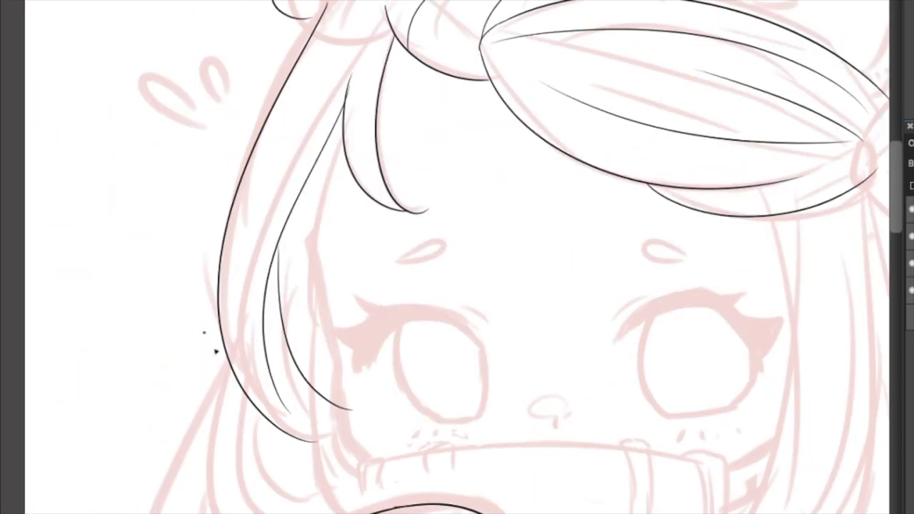
# Ink the side locks of hair hanging beside the face down to the front sleeve's upper edge.
pyautogui.moveTo(311, 235); pyautogui.dragTo(370, 464)
pyautogui.hotkey('ctrl', '-')
pyautogui.hotkey('ctrl', '-')
pyautogui.hotkey('ctrl', '+')
pyautogui.hotkey('ctrl', '+')
pyautogui.hotkey('ctrl', '+')
pyautogui.hotkey('ctrl', '-')
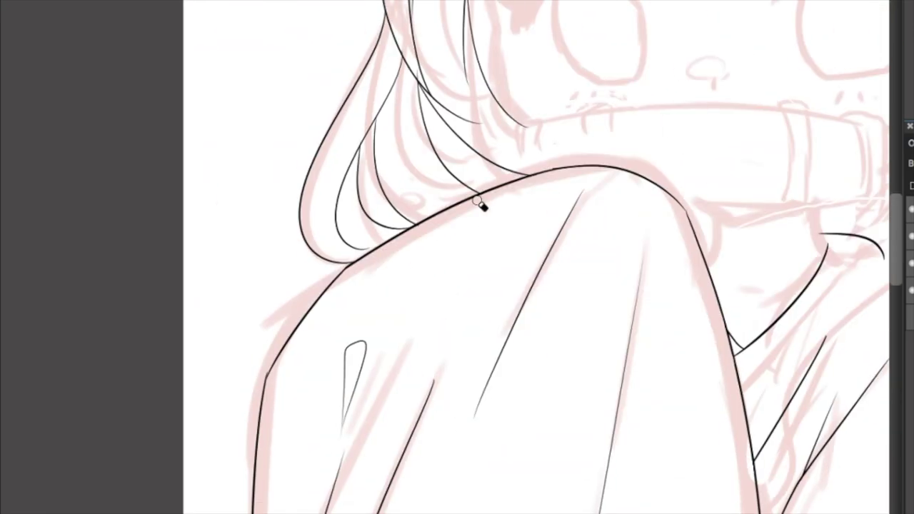
# Ink the remaining details of the face, bamboo muzzle, bow, cat ears, long wavy hair and tail in thin black lines.
pyautogui.moveTo(653, 169); pyautogui.dragTo(757, 242)
pyautogui.moveTo(442, 192); pyautogui.dragTo(591, 122)
pyautogui.moveTo(502, 153); pyautogui.dragTo(526, 329)
pyautogui.moveTo(526, 330); pyautogui.dragTo(711, 286)
pyautogui.moveTo(494, 6); pyautogui.dragTo(590, 33)
pyautogui.moveTo(202, 168); pyautogui.dragTo(449, 196)
pyautogui.moveTo(239, 214)
pyautogui.mouseDown()
pyautogui.moveTo(334, 145)
pyautogui.moveTo(448, 197)
pyautogui.mouseUp()
pyautogui.moveTo(280, 166); pyautogui.dragTo(390, 354)
pyautogui.moveTo(450, 197); pyautogui.dragTo(436, 348)
pyautogui.click(307, 136)
pyautogui.hotkey('ctrl', '-')
pyautogui.hotkey('ctrl', '-')
pyautogui.hotkey('ctrl', '+')
pyautogui.hotkey('ctrl', '+')
pyautogui.hotkey('ctrl', '-')
pyautogui.hotkey('ctrl', '-')
pyautogui.hotkey('ctrl', '+')
pyautogui.hotkey('ctrl', '+')
pyautogui.moveTo(604, 361)
pyautogui.mouseDown()
pyautogui.moveTo(604, 319)
pyautogui.moveTo(630, 356)
pyautogui.mouseUp()
pyautogui.moveTo(724, 211); pyautogui.dragTo(681, 233)
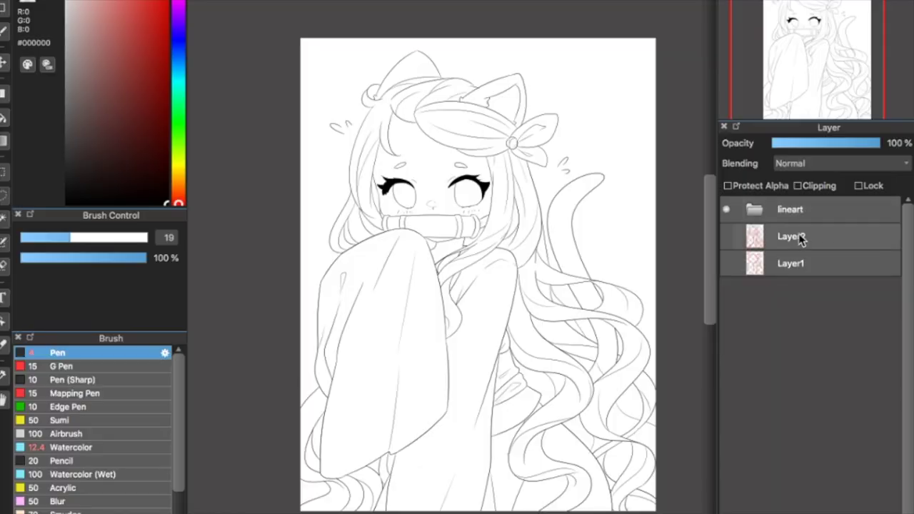
# Add a new layer beneath the lineart folder and fill it entirely with muted purple #5B5377, keeping the line art shown on top.
pyautogui.click(801, 240)
pyautogui.click(727, 512)
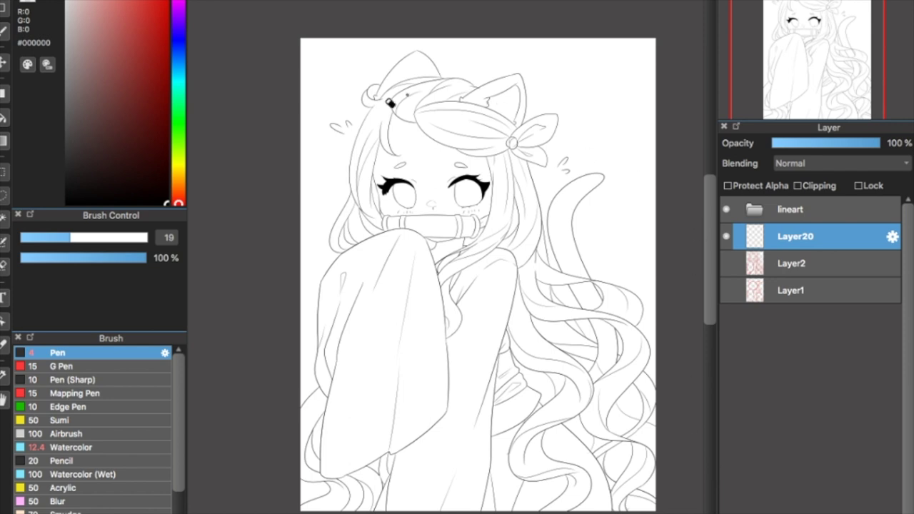
pyautogui.click(179, 29)
pyautogui.click(104, 53)
pyautogui.click(95, 89)
pyautogui.click(4, 118)
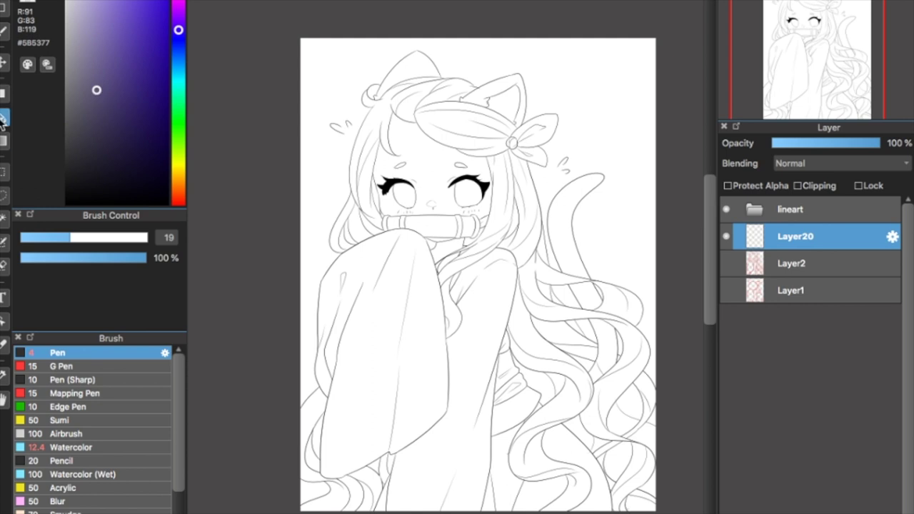
pyautogui.click(346, 74)
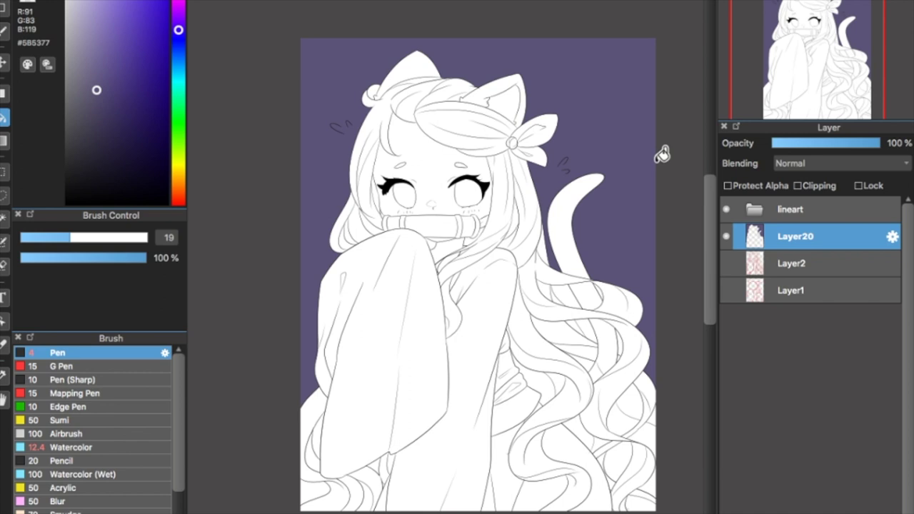
pyautogui.press('super+z')
pyautogui.click(727, 210)
pyautogui.click(625, 156)
pyautogui.click(726, 209)
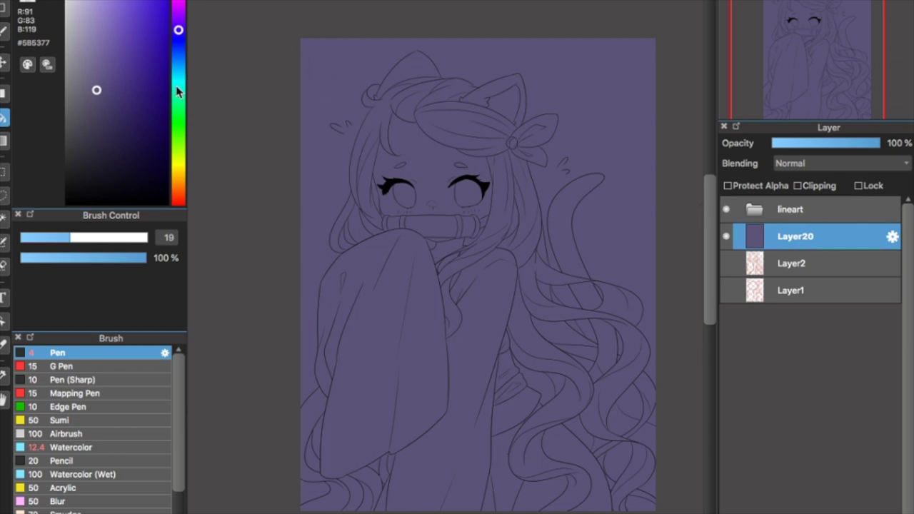
# Hide the purple layer, add a new layer above it, and try filling the face with pale peach #FFE7DE.
pyautogui.click(175, 193)
pyautogui.click(74, 0)
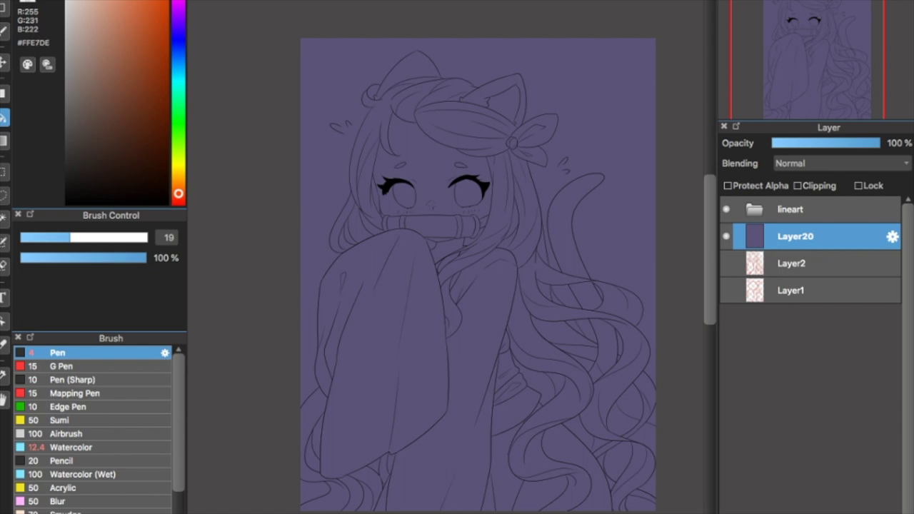
pyautogui.press('super+plus')
pyautogui.press('super+plus')
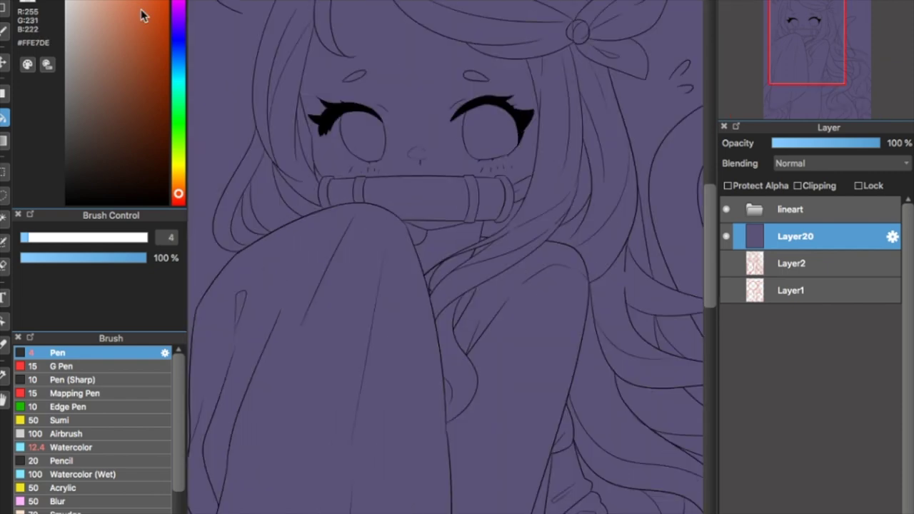
pyautogui.scroll(5, 350, 221)
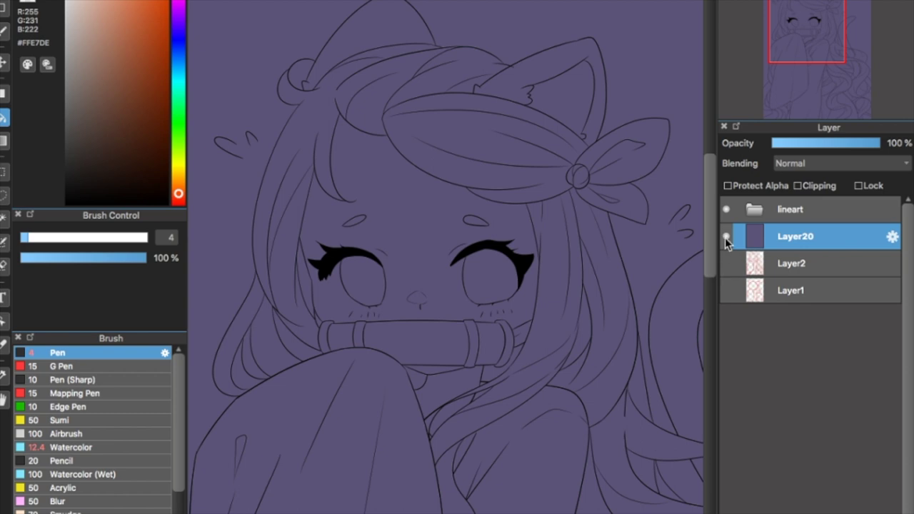
pyautogui.click(725, 236)
pyautogui.click(2, 117)
pyautogui.hotkey('ctrl', 'shift', 'n')
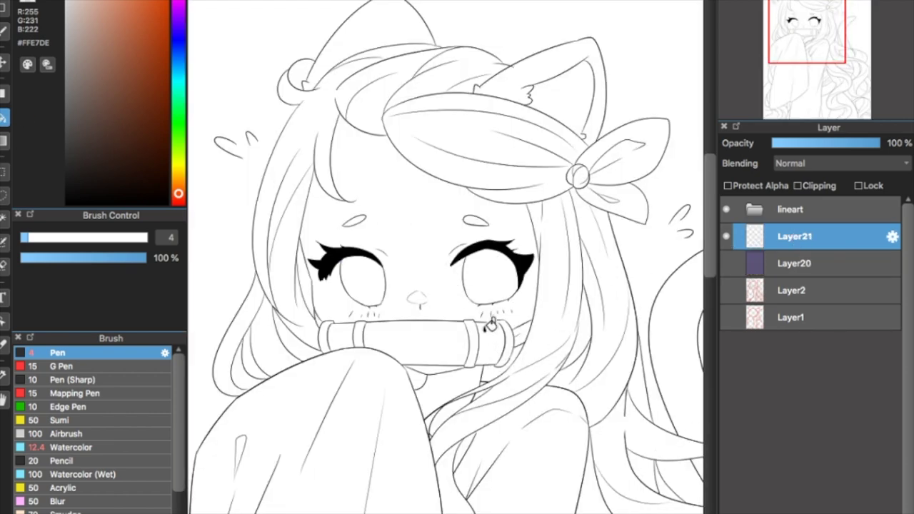
pyautogui.click(388, 230)
pyautogui.hotkey('ctrl', 'z')
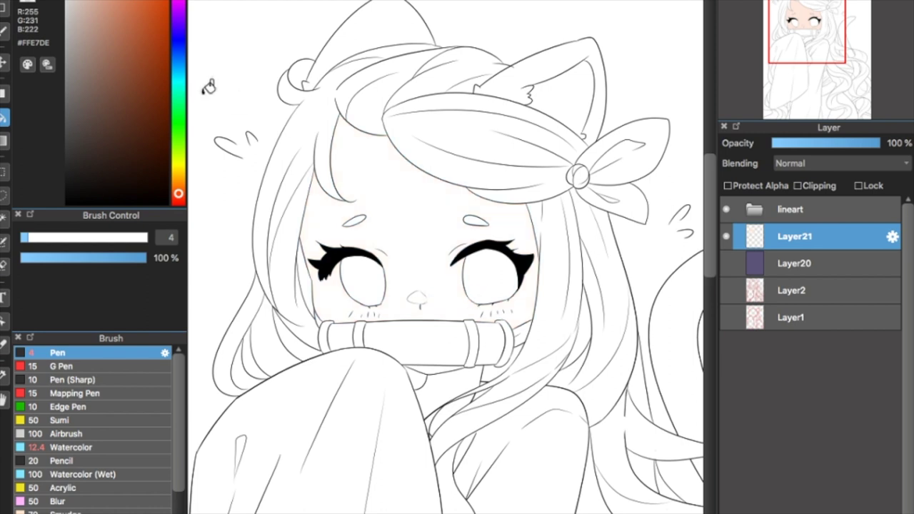
# Paint very pale peach #FFF2ED over the face with the Pen at size 97, and undo the last painting.
pyautogui.click(72, 0)
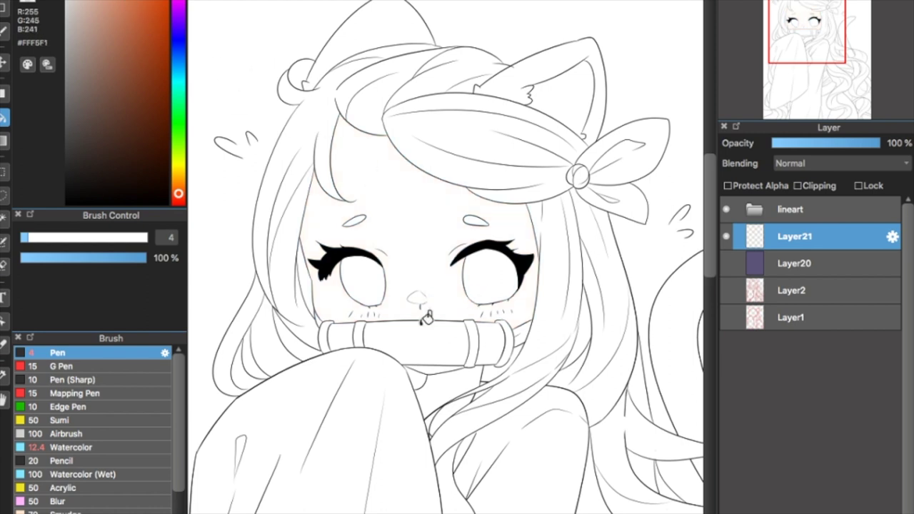
pyautogui.scroll(2, 426, 318)
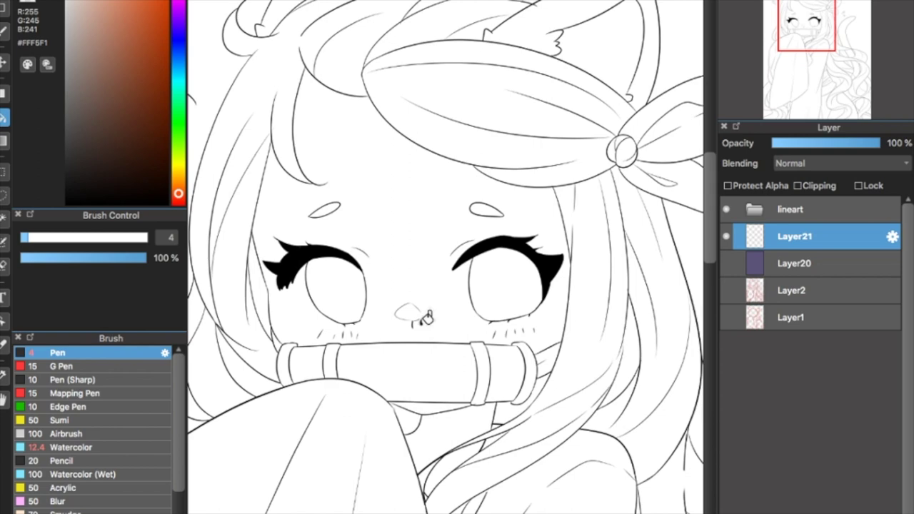
pyautogui.press('b')
pyautogui.moveTo(102, 239); pyautogui.dragTo(132, 237)
pyautogui.moveTo(276, 217); pyautogui.dragTo(492, 150)
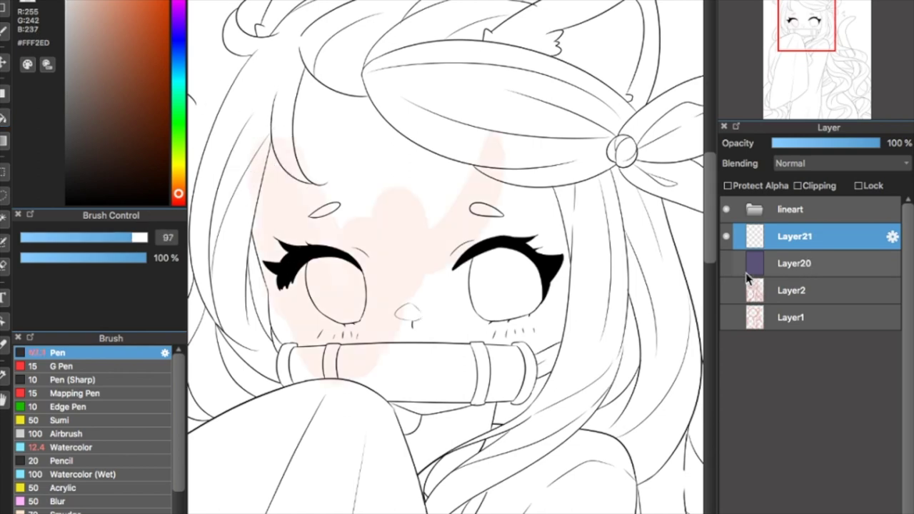
pyautogui.click(726, 264)
pyautogui.click(726, 264)
pyautogui.hotkey('ctrl', 'z')
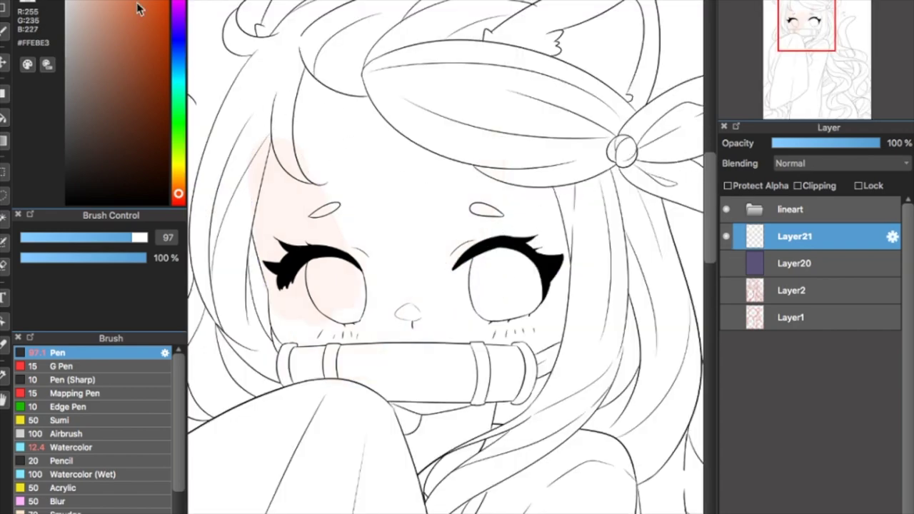
# Paint skin tone #FFEBE3 around one eye and across the forehead with the purple layer shown beneath.
pyautogui.moveTo(261, 181); pyautogui.dragTo(325, 356)
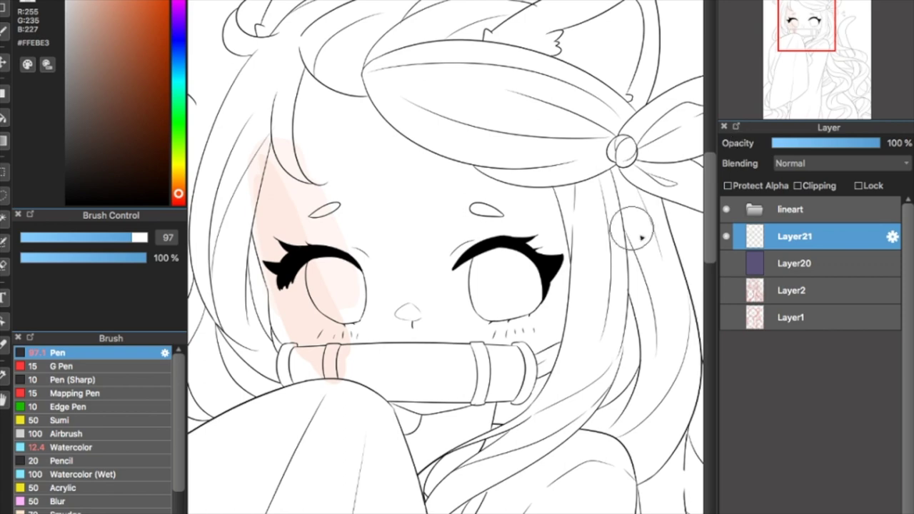
pyautogui.press('super+minus')
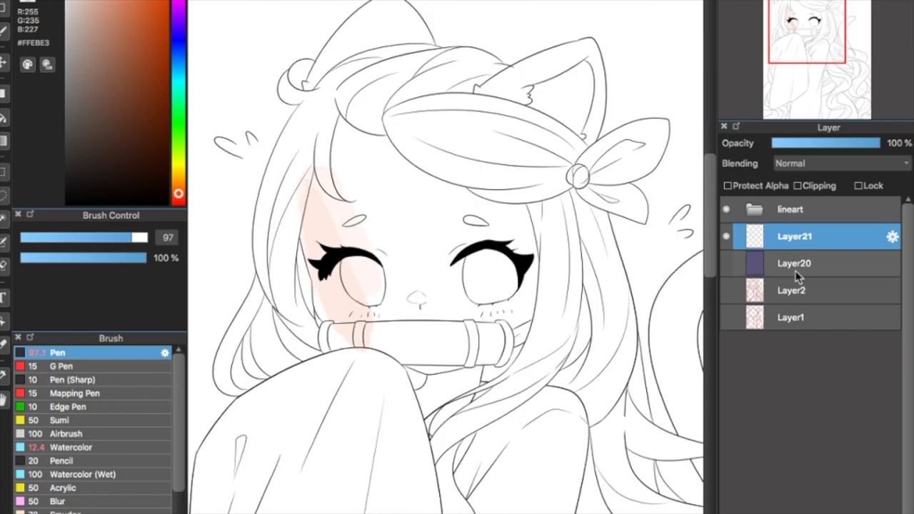
pyautogui.click(724, 265)
pyautogui.press('super+plus')
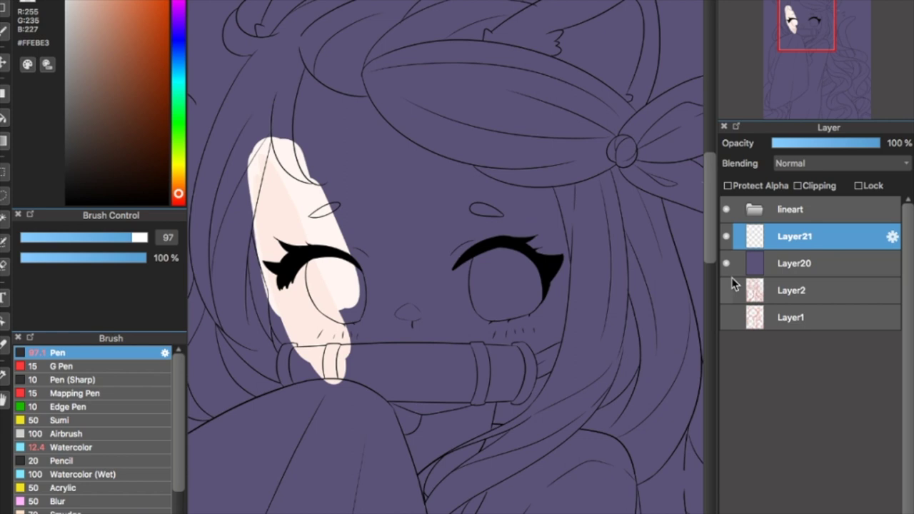
pyautogui.moveTo(337, 149)
pyautogui.mouseDown()
pyautogui.moveTo(406, 185)
pyautogui.moveTo(421, 236)
pyautogui.moveTo(307, 207)
pyautogui.mouseUp()
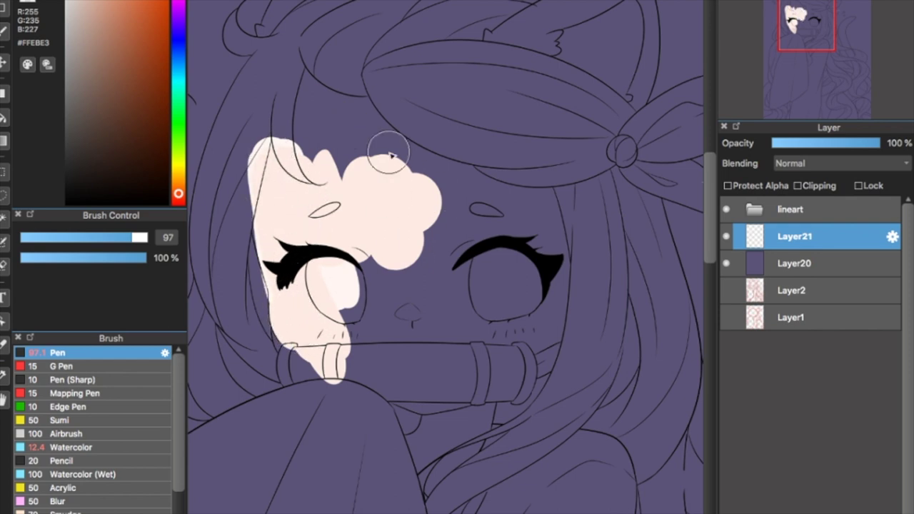
# Hide the painted skin layer and the purple layer so only the line art is shown.
pyautogui.scroll(-4, 391, 156)
pyautogui.scroll(1, 391, 156)
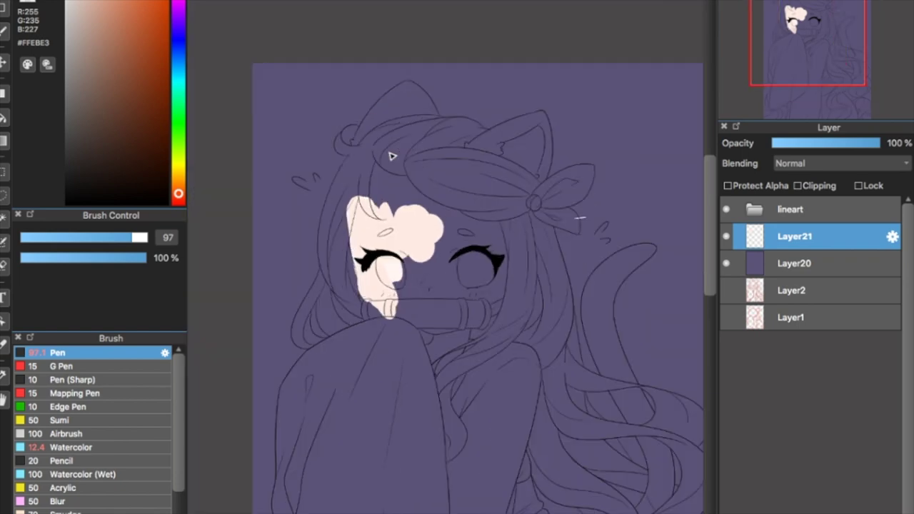
pyautogui.click(725, 237)
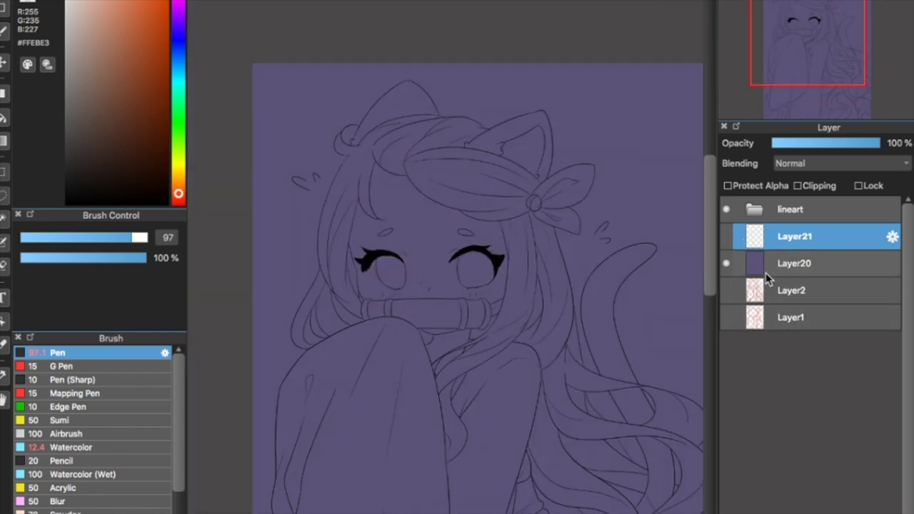
pyautogui.click(726, 263)
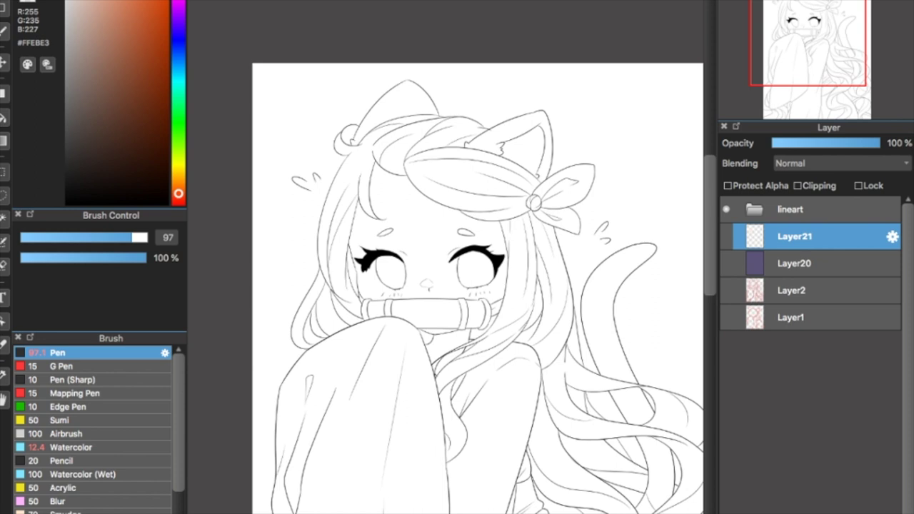
# Fill both sleeves with dark brown #463833 on a new layer beneath the line art.
pyautogui.press('super+shift+n')
pyautogui.click(92, 137)
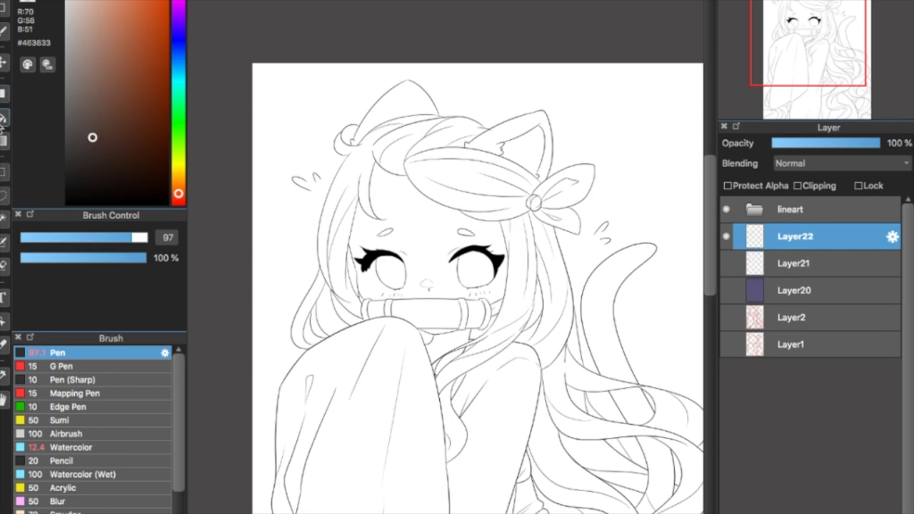
pyautogui.scroll(-5, 714, 215)
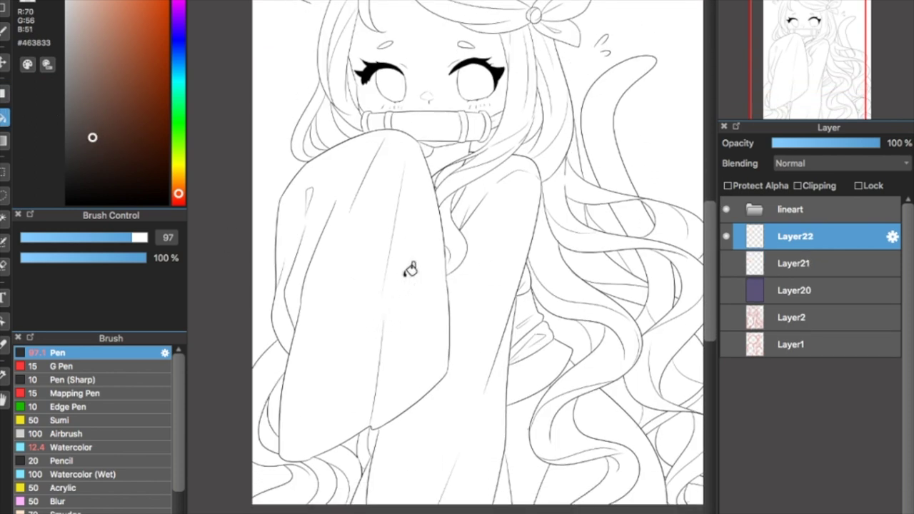
pyautogui.click(394, 287)
pyautogui.click(484, 256)
pyautogui.click(310, 198)
pyautogui.press('super+minus')
pyautogui.press('super+minus')
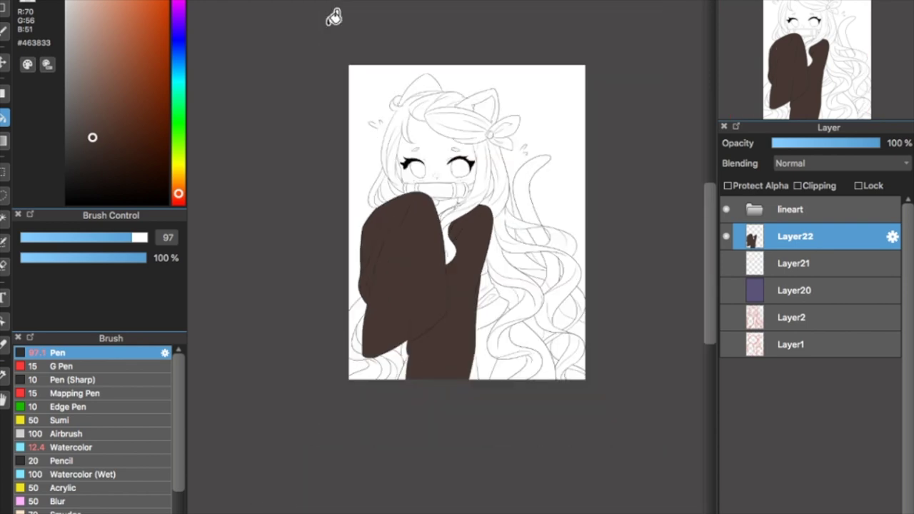
# Compare the brown sleeves with and without the purple layer behind them, and hide the brown layer.
pyautogui.hotkey('ctrl', '+')
pyautogui.hotkey('ctrl', '+')
pyautogui.click(727, 290)
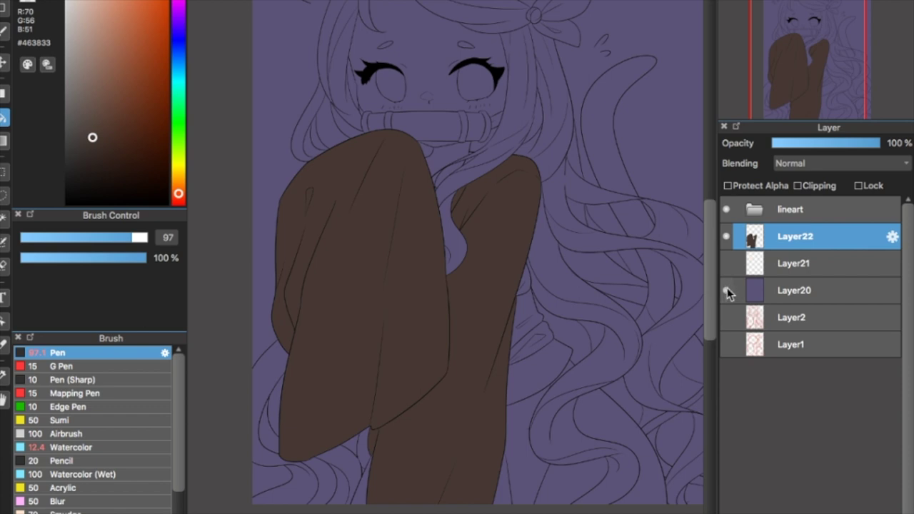
pyautogui.click(727, 291)
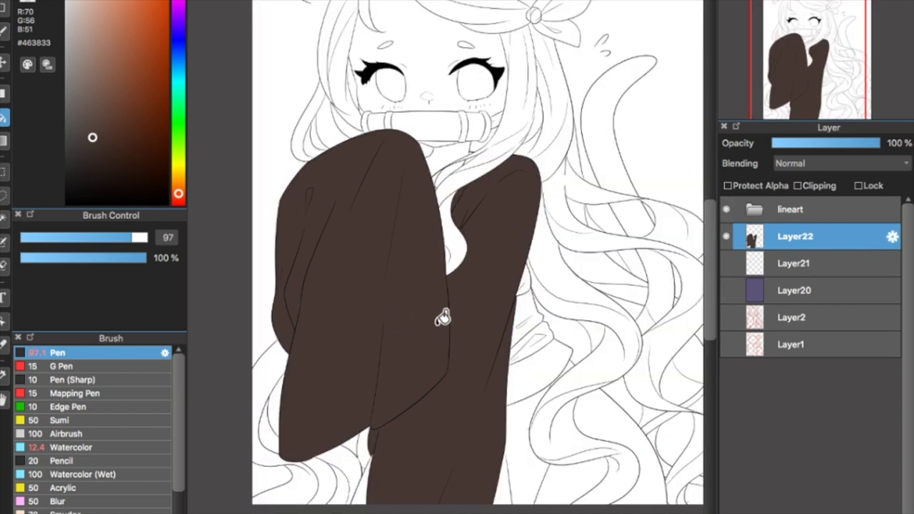
pyautogui.click(727, 236)
# Fill the face with pale skin tone #FFF1EC on a new layer.
pyautogui.click(67, 1)
pyautogui.click(73, 1)
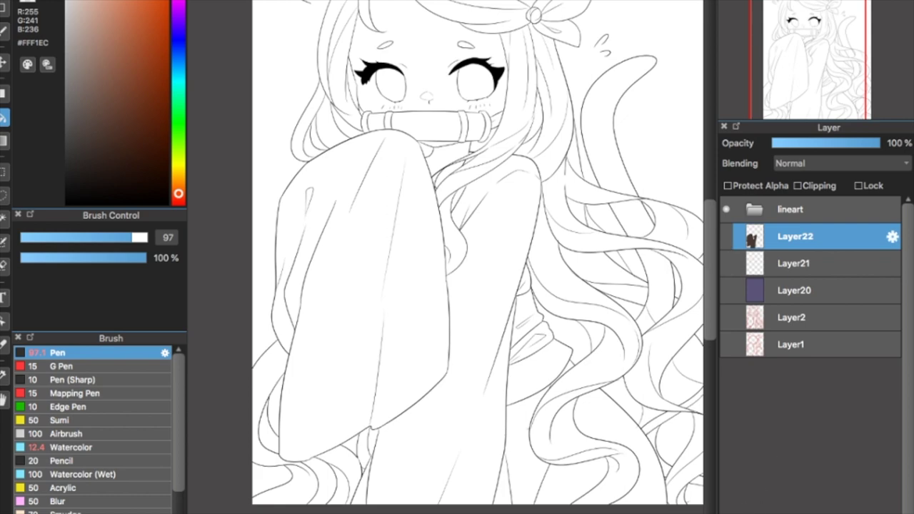
pyautogui.hotkey('ctrl', 'shift', 'n')
pyautogui.click(726, 318)
pyautogui.click(434, 43)
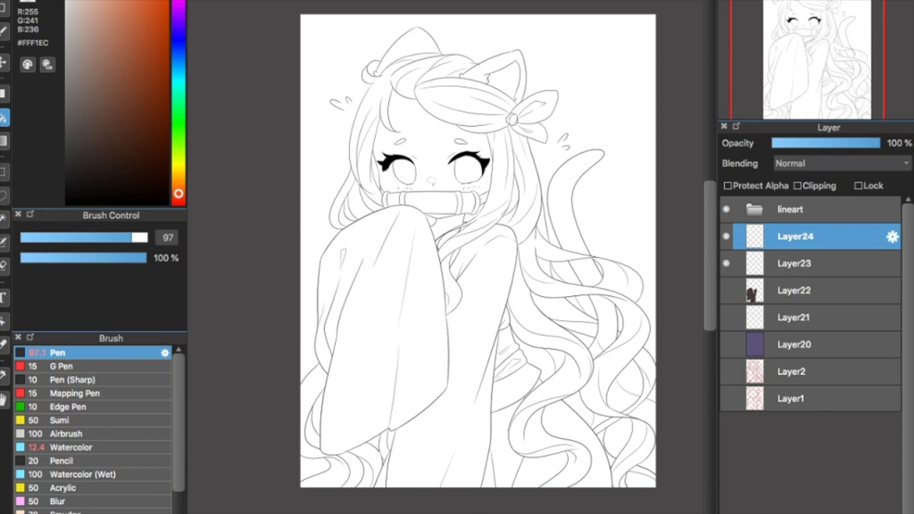
# Fill the kimono's sleeves and the skirt areas between the hair strands with pink #F9A9AE on a separate layer.
pyautogui.hscroll(1, 469, 252)
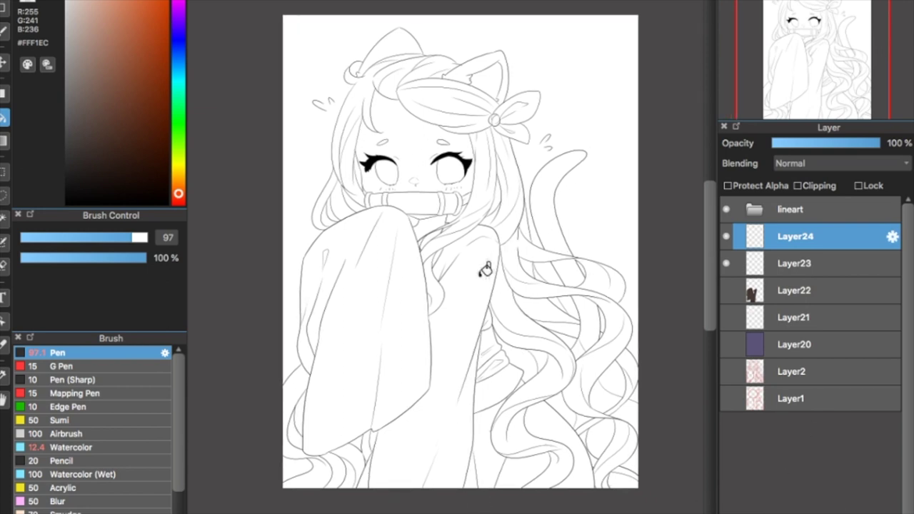
pyautogui.moveTo(108, 1); pyautogui.dragTo(99, 2)
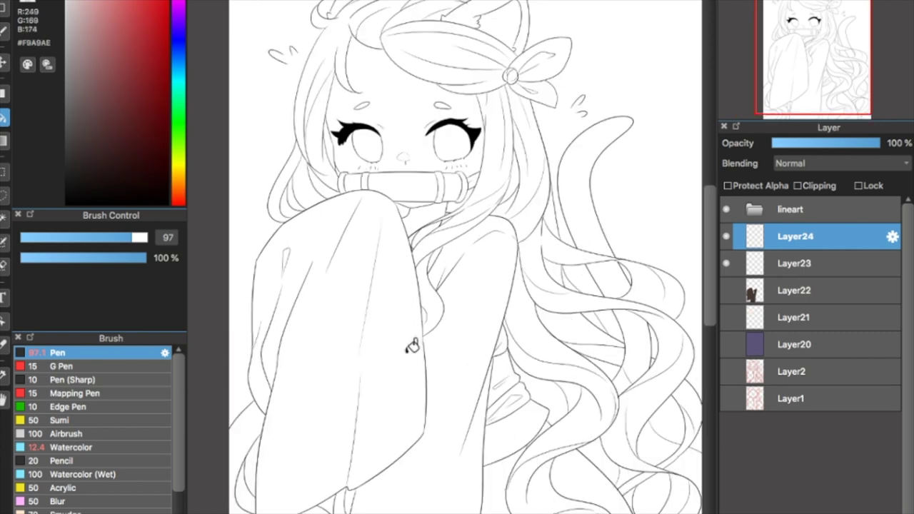
pyautogui.scroll(-3, 412, 346)
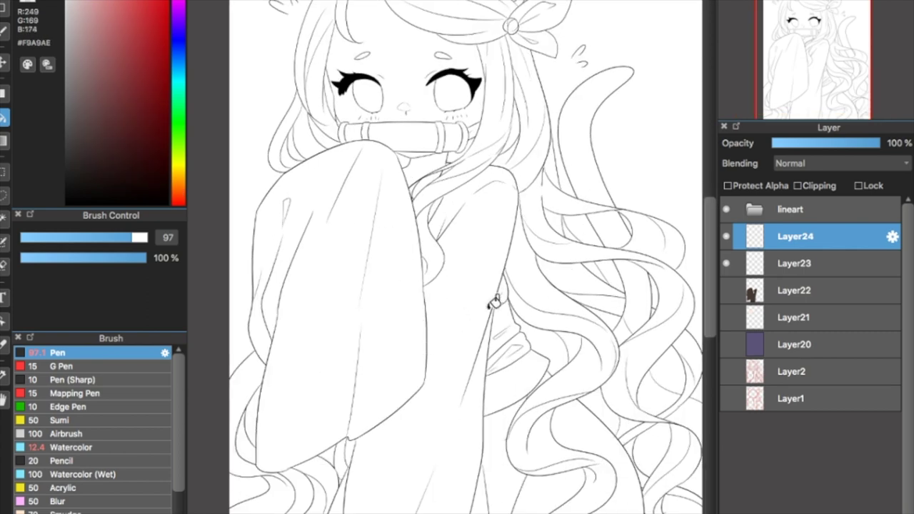
pyautogui.click(378, 276)
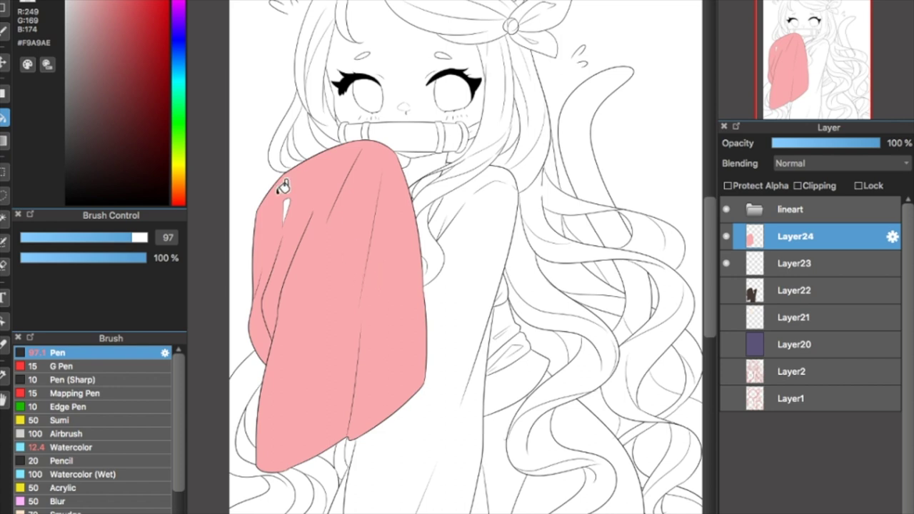
pyautogui.click(475, 278)
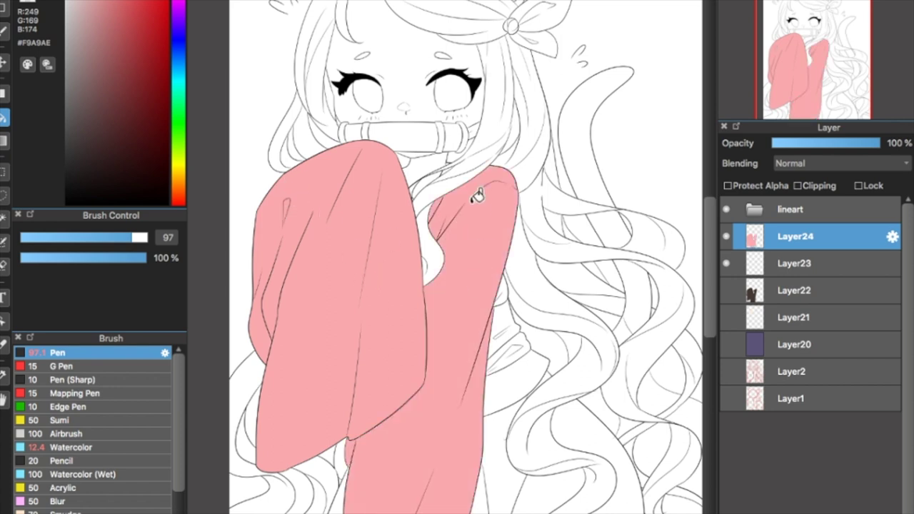
pyautogui.click(504, 450)
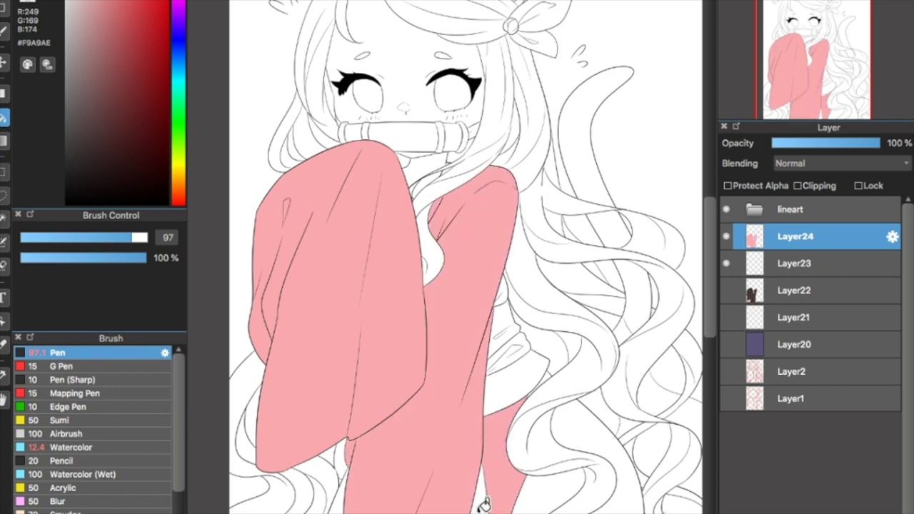
pyautogui.click(577, 433)
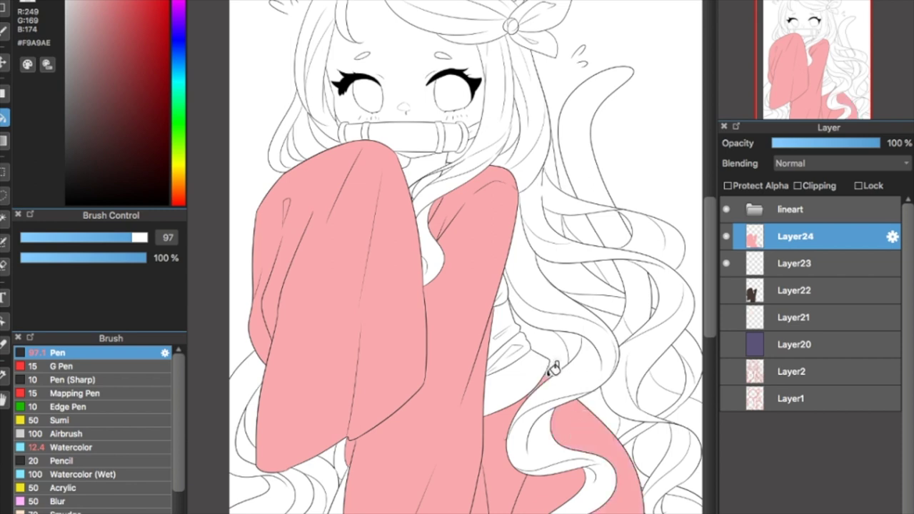
# Fill the small gap behind the kimono's upper sleeve, above the waist sash, with pink #F9A9AE.
pyautogui.click(507, 279)
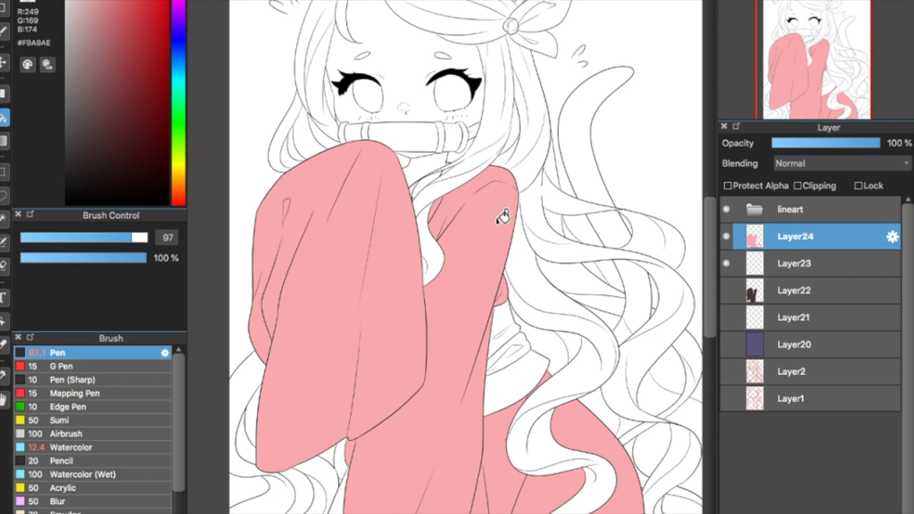
pyautogui.scroll(-2, 502, 217)
pyautogui.scroll(2, 502, 217)
# Hide the pink kimono layer and select the large raised sleeve, including its small fold gap, with the Magic Wand on a new layer.
pyautogui.click(726, 237)
pyautogui.click(4, 218)
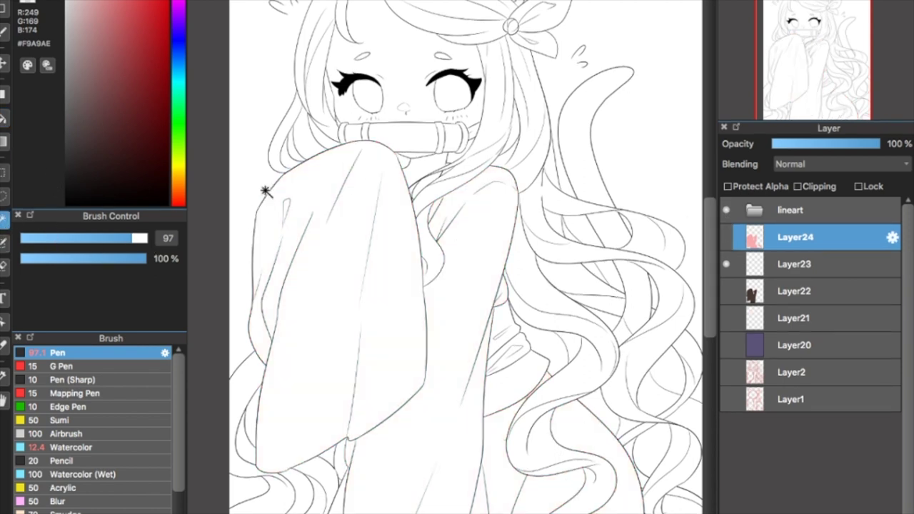
pyautogui.click(729, 505)
pyautogui.click(334, 262)
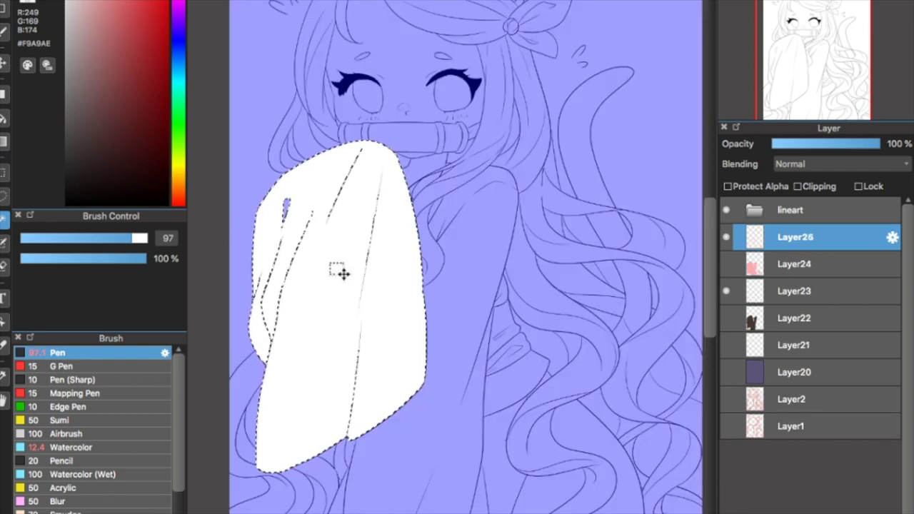
pyautogui.keyDown('shift'); pyautogui.click(287, 205); pyautogui.keyUp('shift')
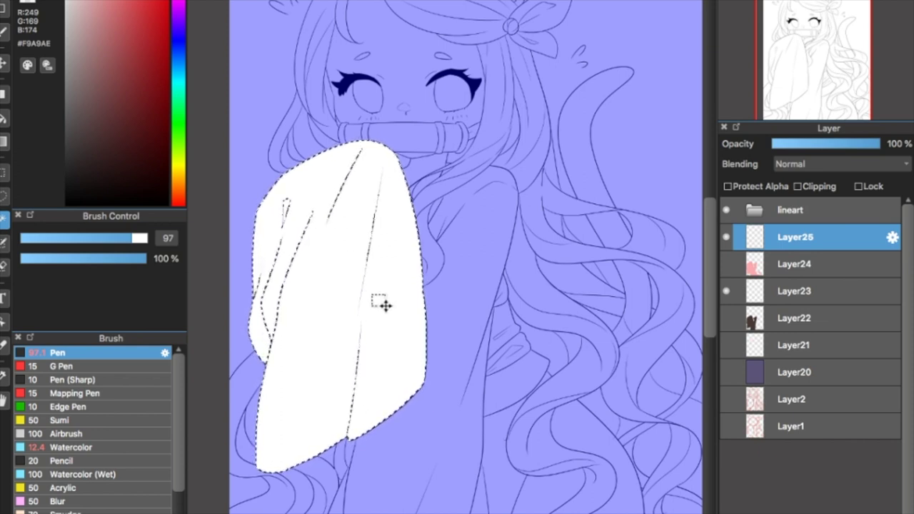
# Add the other sleeve and the skirt areas to the selection and paint over it with an enlarged pen in #F9A9AE.
pyautogui.click(469, 261)
pyautogui.click(483, 193)
pyautogui.click(500, 440)
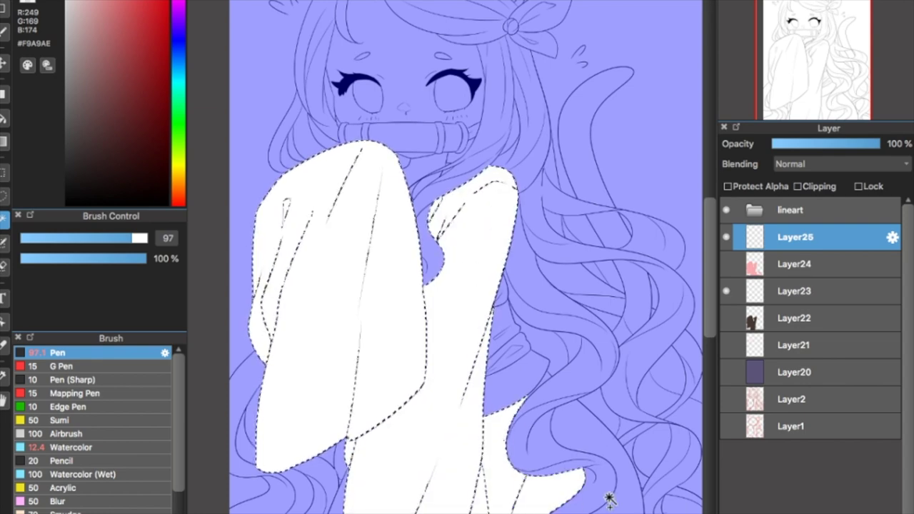
pyautogui.click(579, 431)
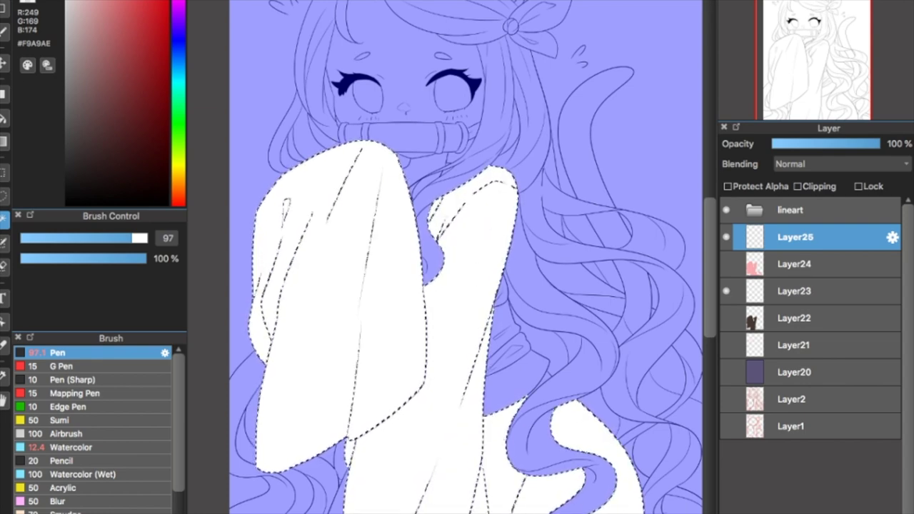
pyautogui.moveTo(120, 246); pyautogui.dragTo(150, 245)
pyautogui.moveTo(321, 251)
pyautogui.mouseDown()
pyautogui.moveTo(367, 222)
pyautogui.moveTo(255, 226)
pyautogui.moveTo(339, 439)
pyautogui.moveTo(489, 192)
pyautogui.moveTo(427, 371)
pyautogui.moveTo(486, 495)
pyautogui.moveTo(600, 482)
pyautogui.moveTo(659, 505)
pyautogui.moveTo(560, 444)
pyautogui.mouseUp()
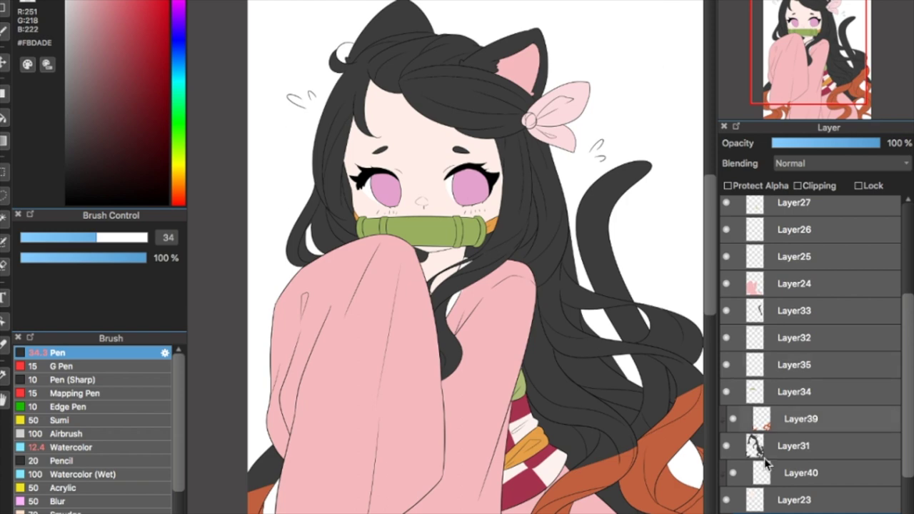
# Delete the clipped Layer40 beneath the hair layer and make the skin layer, Layer23, active.
pyautogui.click(796, 484)
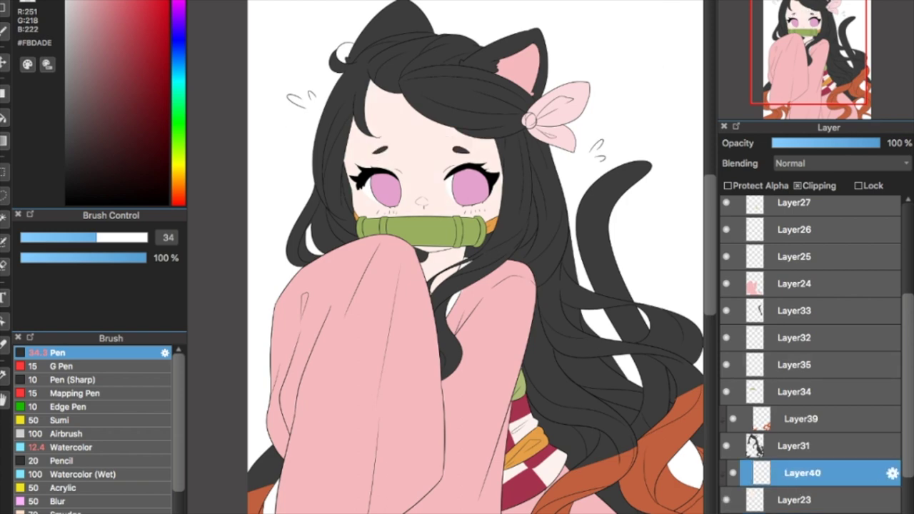
pyautogui.press('Delete')
pyautogui.click(739, 470)
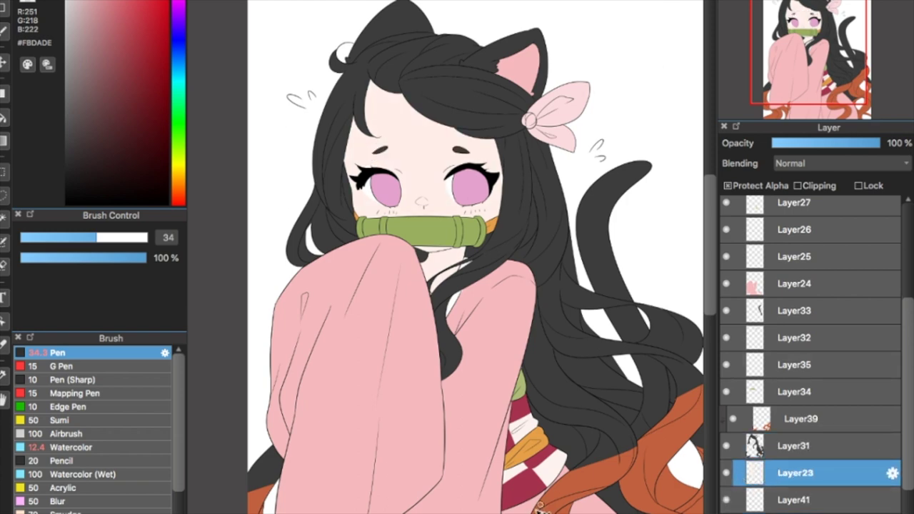
pyautogui.hscroll(2, 454, 257)
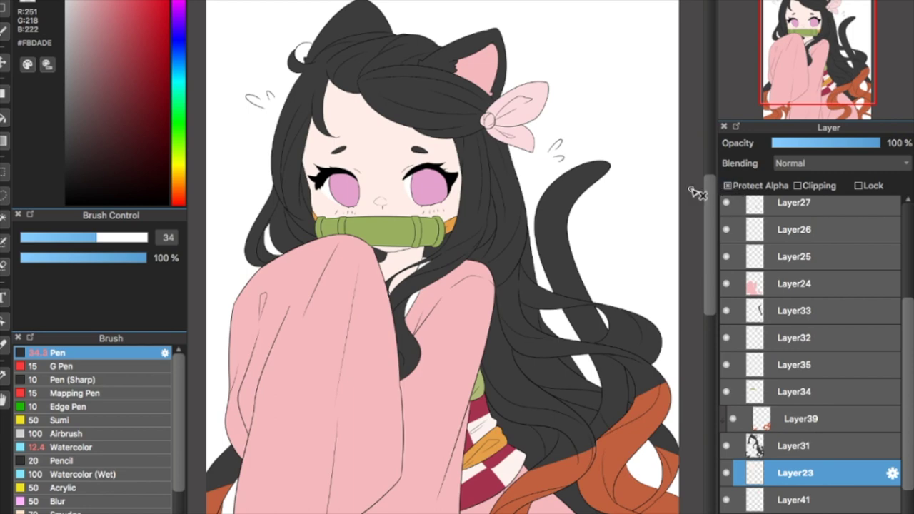
# Paint a #EBAC92 shadow under the fringe directly on the alpha-protected skin layer with a size 43 pen.
pyautogui.click(4, 374)
pyautogui.click(377, 118)
pyautogui.moveTo(75, 1); pyautogui.dragTo(105, 2)
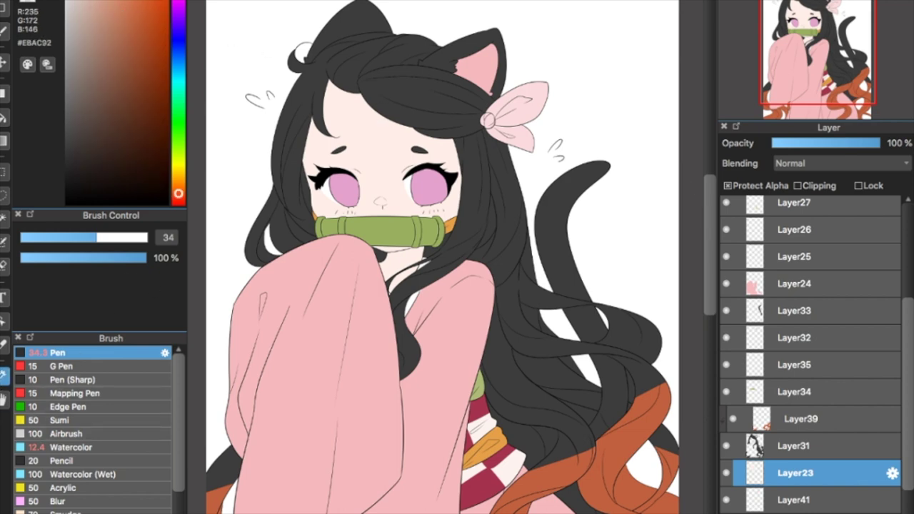
pyautogui.moveTo(89, 242); pyautogui.dragTo(109, 241)
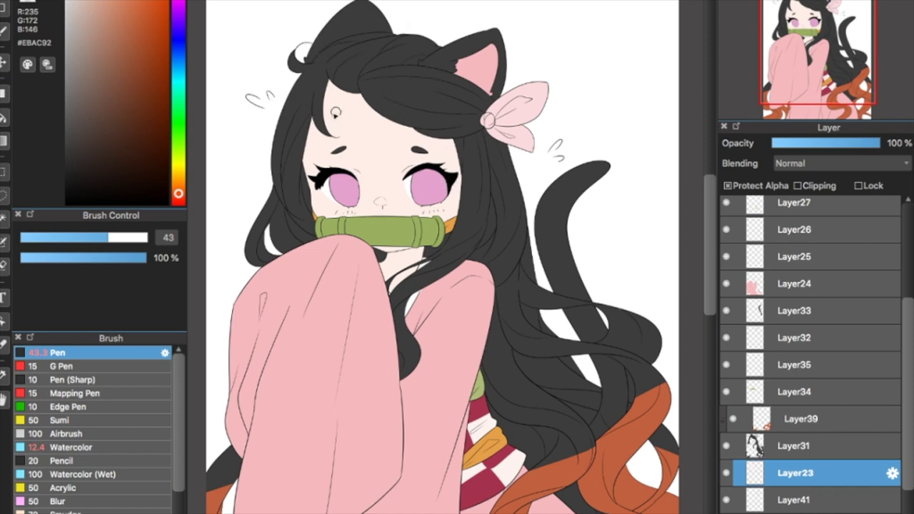
pyautogui.moveTo(343, 74); pyautogui.dragTo(324, 112)
pyautogui.moveTo(339, 76); pyautogui.dragTo(362, 93)
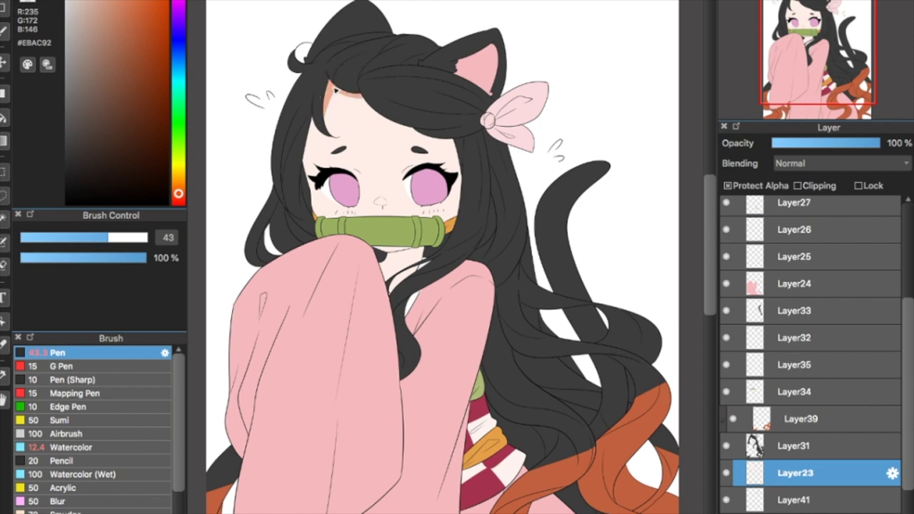
# Scribble test shading over the face, undo those strokes, and shade the lower edges of both cheeks.
pyautogui.moveTo(457, 159); pyautogui.dragTo(451, 211)
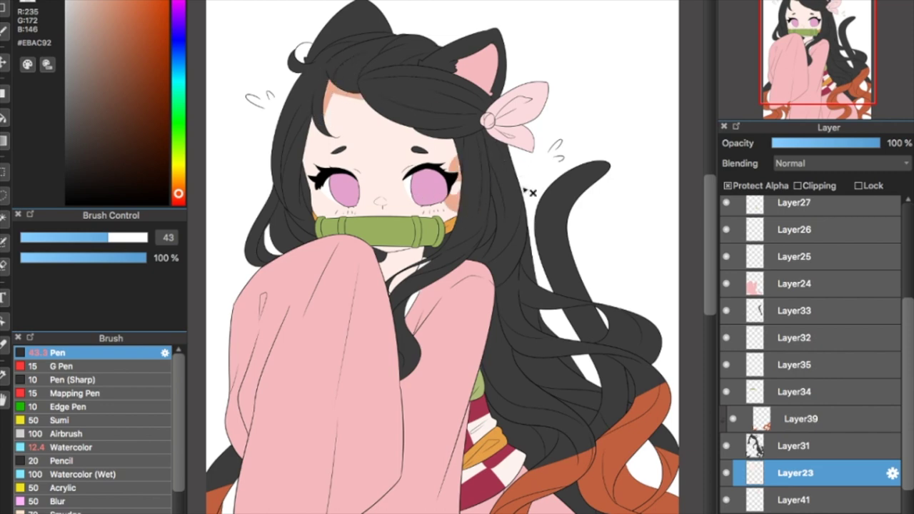
pyautogui.moveTo(397, 184)
pyautogui.mouseDown()
pyautogui.moveTo(410, 146)
pyautogui.moveTo(454, 152)
pyautogui.mouseUp()
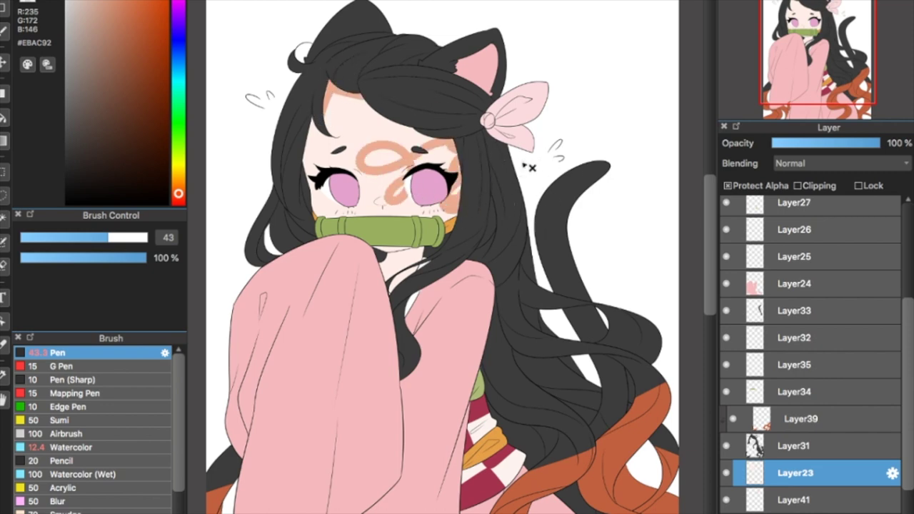
pyautogui.press('super+z')
pyautogui.press('super+z')
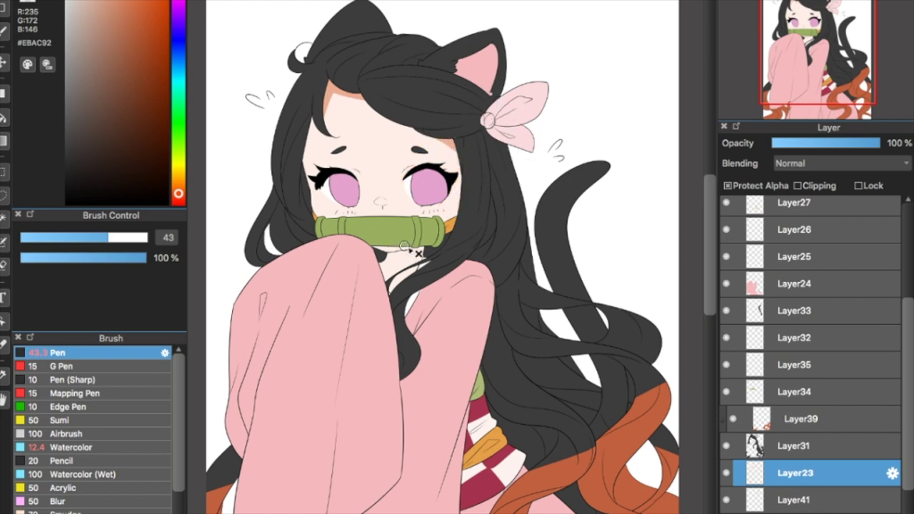
pyautogui.moveTo(302, 187); pyautogui.dragTo(336, 226)
pyautogui.moveTo(430, 228); pyautogui.dragTo(465, 194)
# Show the purple background layer and toggle the visibility of the skin layer, Layer23.
pyautogui.scroll(-3, 785, 400)
pyautogui.click(726, 475)
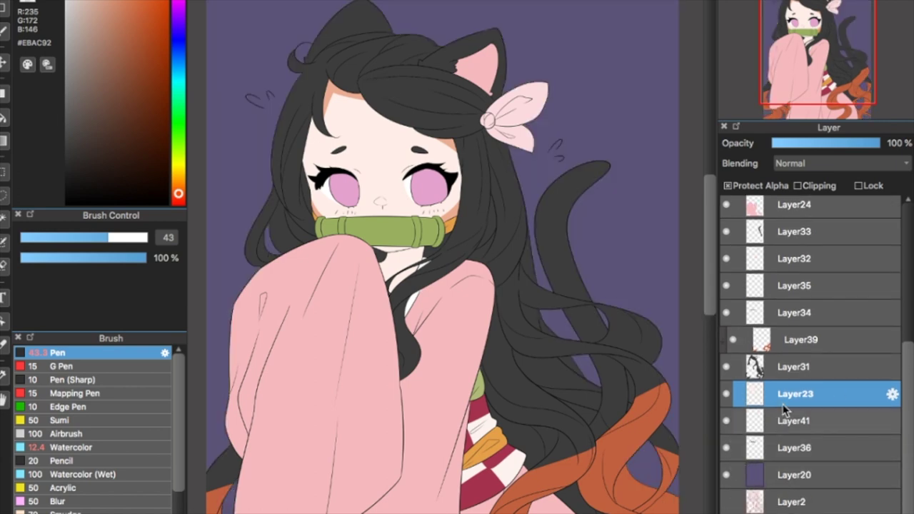
pyautogui.click(726, 394)
pyautogui.click(727, 394)
# Try erasing part of the forehead with a size 111 eraser, and undo the erasing along with the face shading.
pyautogui.click(3, 8)
pyautogui.click(134, 237)
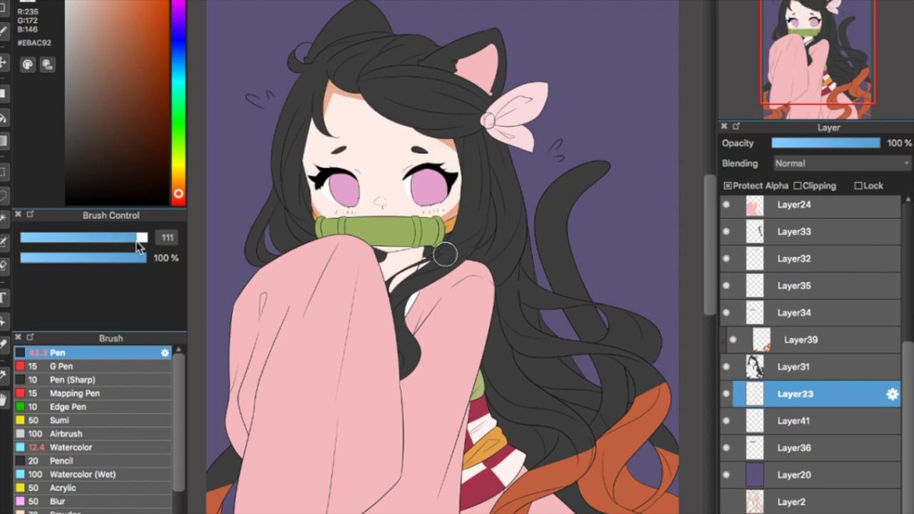
pyautogui.moveTo(359, 87)
pyautogui.mouseDown()
pyautogui.moveTo(341, 94)
pyautogui.moveTo(350, 113)
pyautogui.mouseUp()
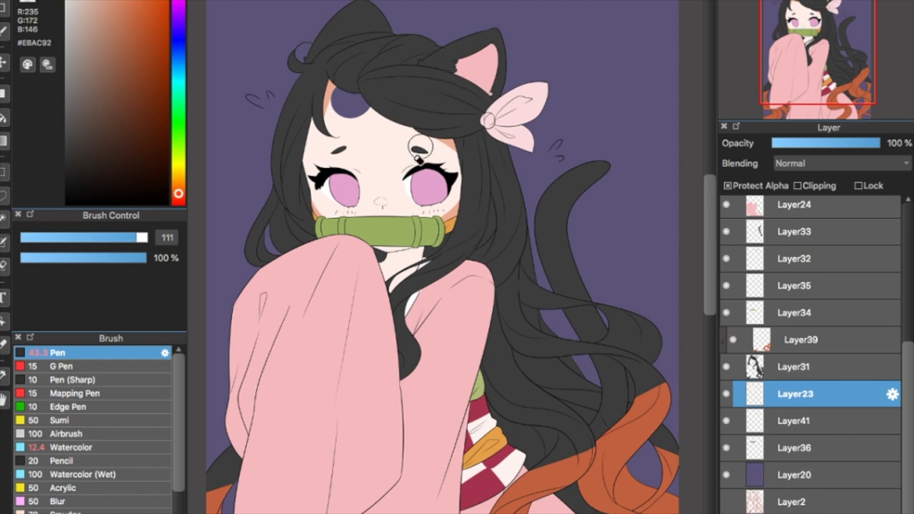
pyautogui.hotkey('ctrl', 'z')
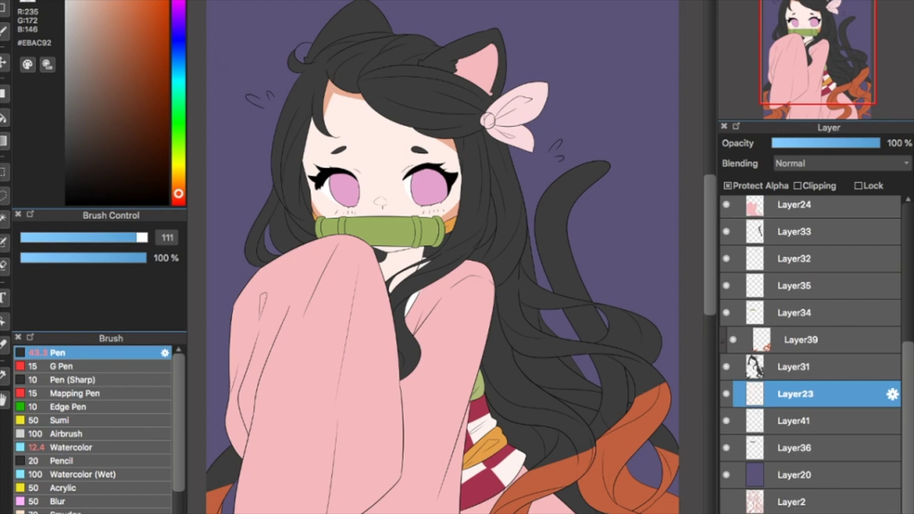
pyautogui.moveTo(455, 204); pyautogui.dragTo(447, 218)
pyautogui.hotkey('ctrl', 'z')
pyautogui.hotkey('ctrl', 'z')
pyautogui.hotkey('ctrl', 'z')
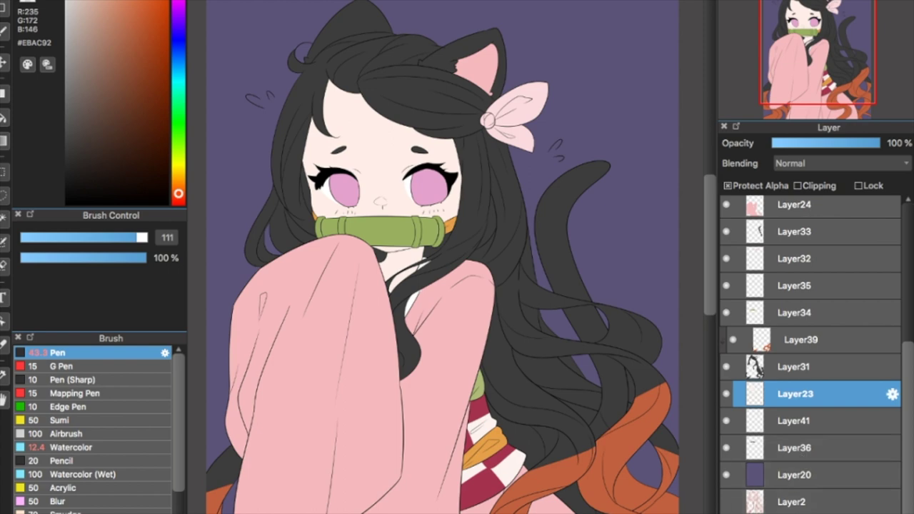
# Add a new layer above the skin layer, clip it to the skin, and choose shadow colour #F4BCA5 for the pen.
pyautogui.click(728, 512)
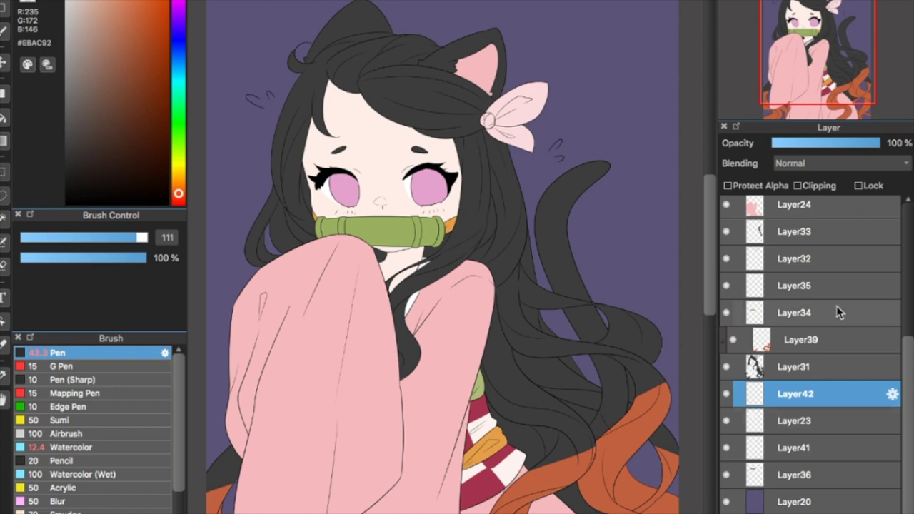
pyautogui.click(798, 186)
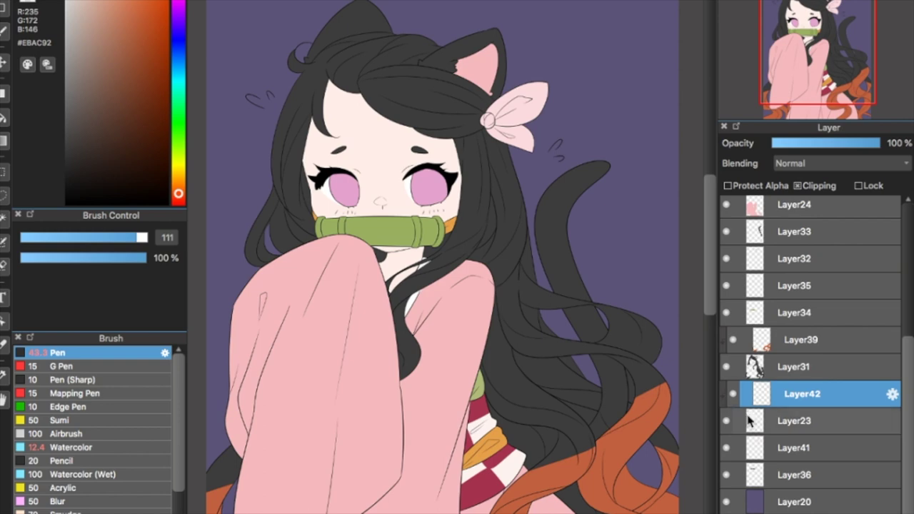
pyautogui.click(99, 2)
pyautogui.press('b')
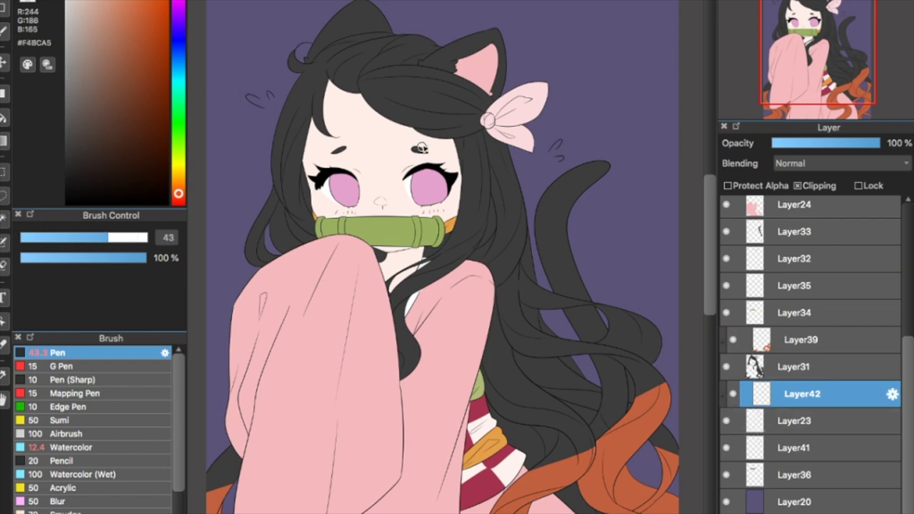
# Paint test shadows under the fringe on the clipped layer and compare the face with that layer shown and hidden.
pyautogui.moveTo(330, 92); pyautogui.dragTo(352, 82)
pyautogui.moveTo(419, 127)
pyautogui.mouseDown()
pyautogui.moveTo(461, 151)
pyautogui.moveTo(422, 133)
pyautogui.mouseUp()
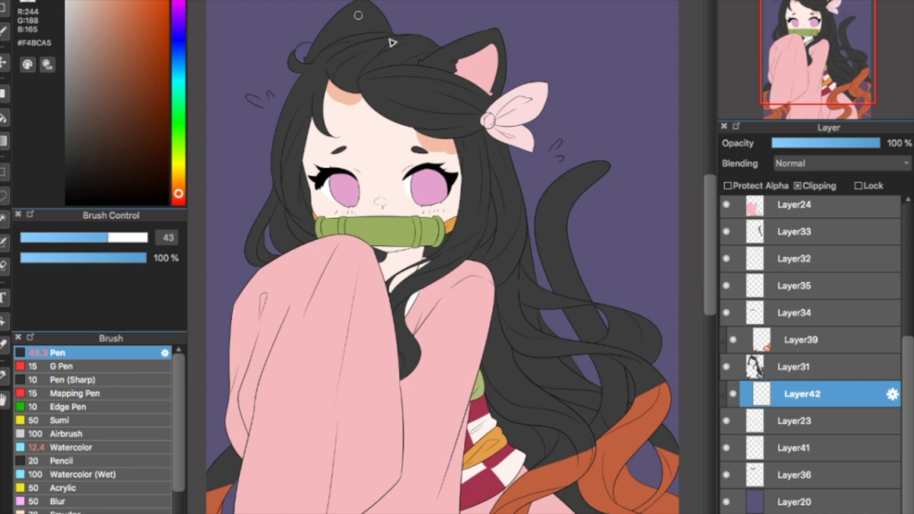
pyautogui.click(733, 393)
pyautogui.click(733, 394)
pyautogui.click(733, 393)
pyautogui.click(733, 393)
# Erase both test shadows from the forehead on the clipped layer.
pyautogui.press('e')
pyautogui.moveTo(331, 77); pyautogui.dragTo(370, 92)
pyautogui.moveTo(421, 132); pyautogui.dragTo(473, 164)
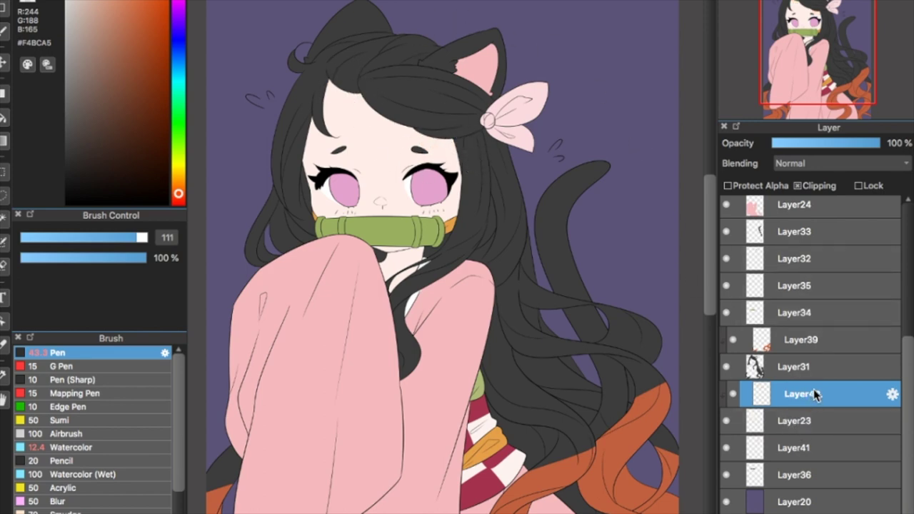
# Paint #F4BCA5 shadows under the fringe, on the cheek beside the bamboo muzzle, and on the neck with a size 43 pen.
pyautogui.press('b')
pyautogui.moveTo(319, 109); pyautogui.dragTo(343, 72)
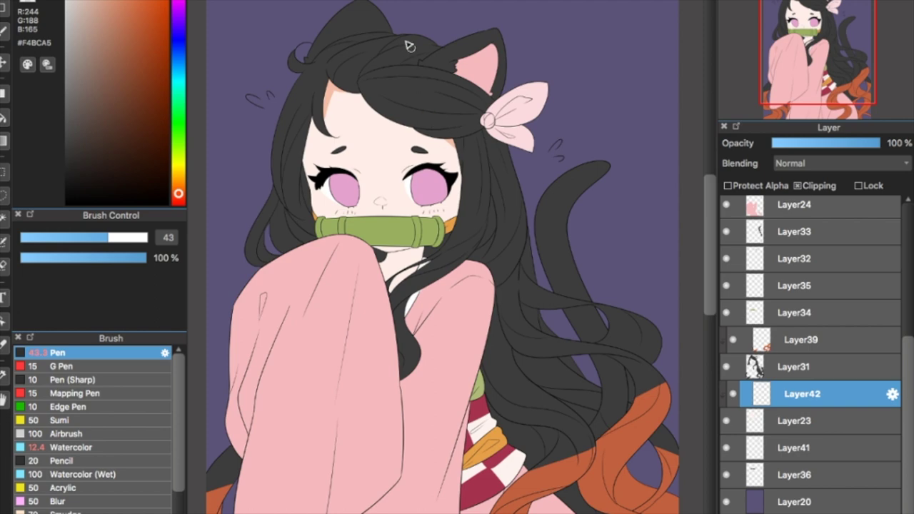
pyautogui.moveTo(307, 187); pyautogui.dragTo(332, 224)
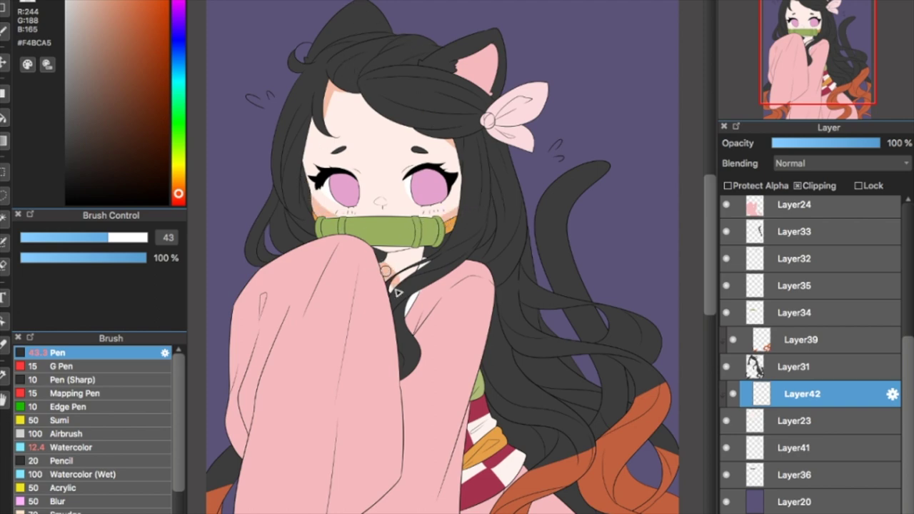
pyautogui.moveTo(386, 271); pyautogui.dragTo(397, 309)
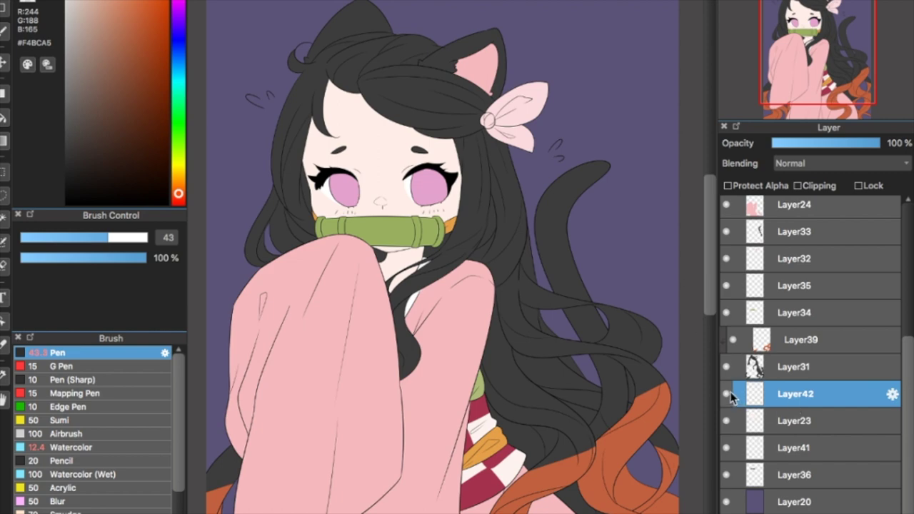
# Add a new clipped layer directly beneath the hair layer and sample the face's skin colour, #FFEEE8.
pyautogui.hotkey('ctrl', 'shift', 'n')
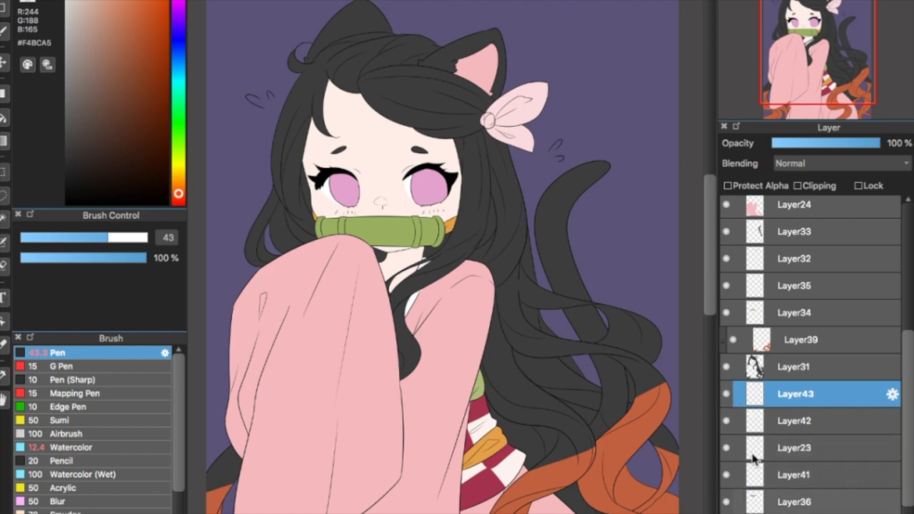
pyautogui.click(813, 184)
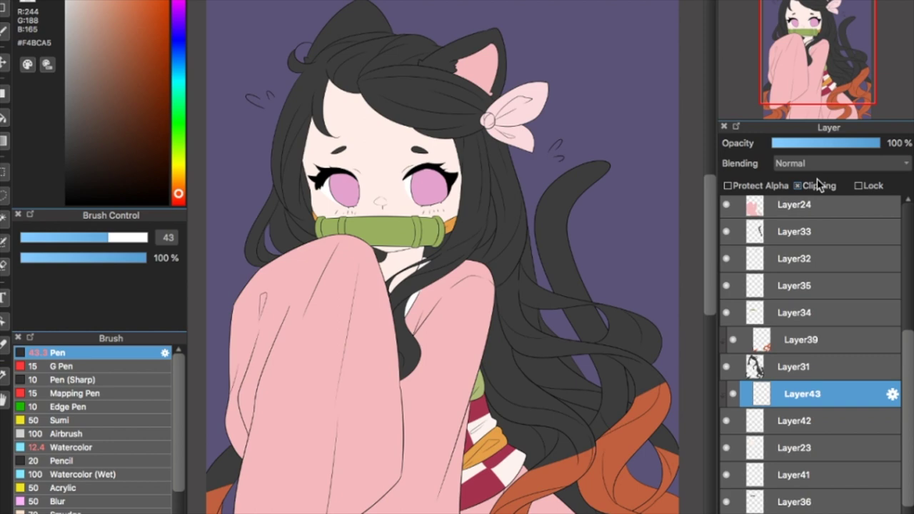
pyautogui.click(5, 374)
pyautogui.click(378, 135)
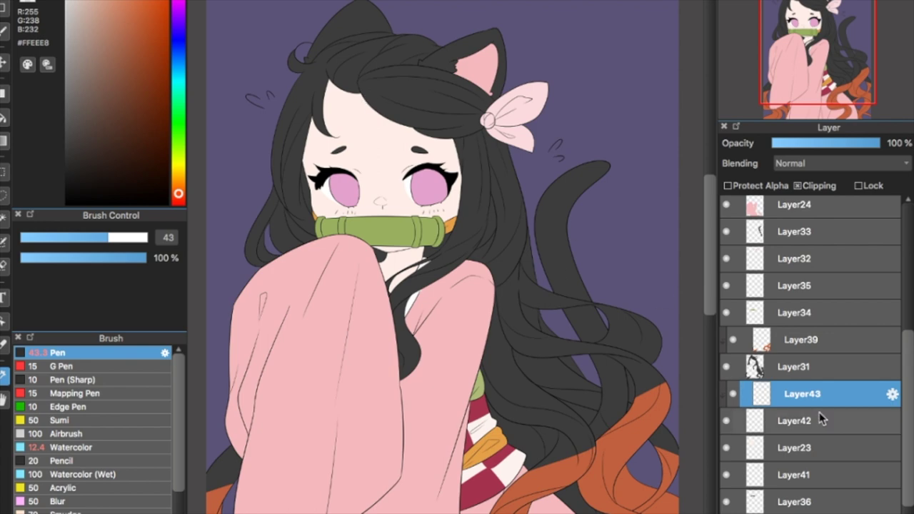
# Set the new clipped layer's blending mode to Multiply and the pen size to 73.
pyautogui.click(865, 166)
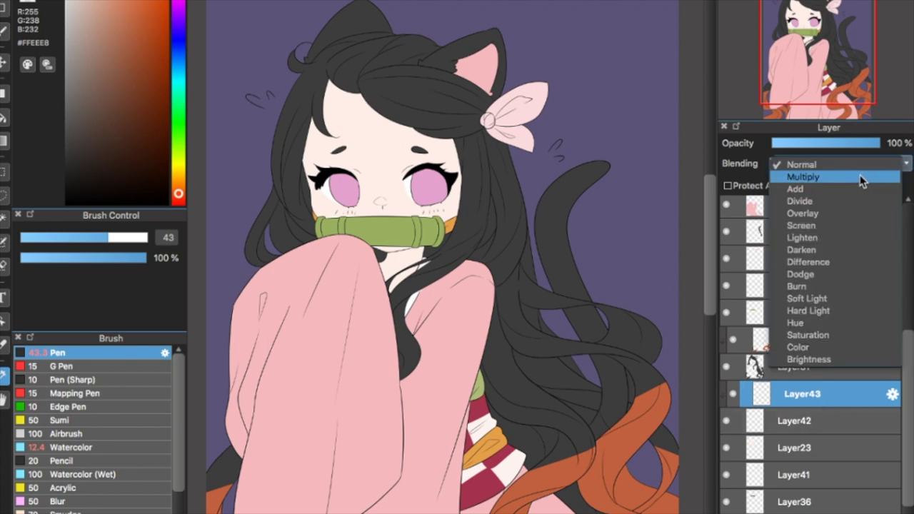
pyautogui.click(862, 179)
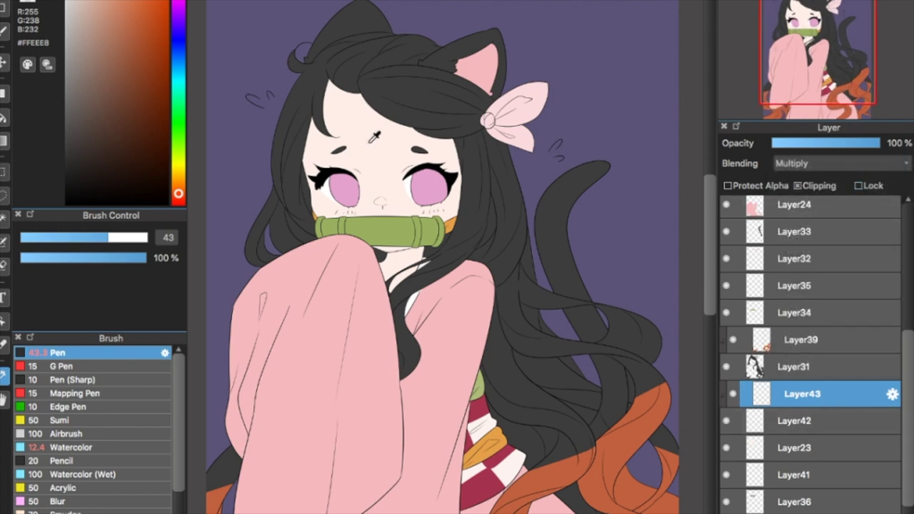
pyautogui.click(127, 237)
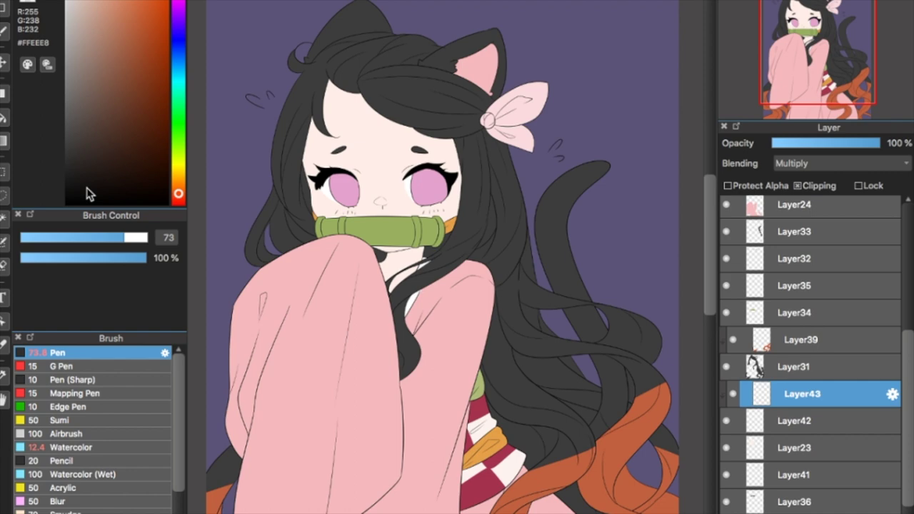
# Add a new Multiply layer clipped to the pink kimono layer (Layer24) and sample the sleeve's pink, #F5B9BE.
pyautogui.click(795, 209)
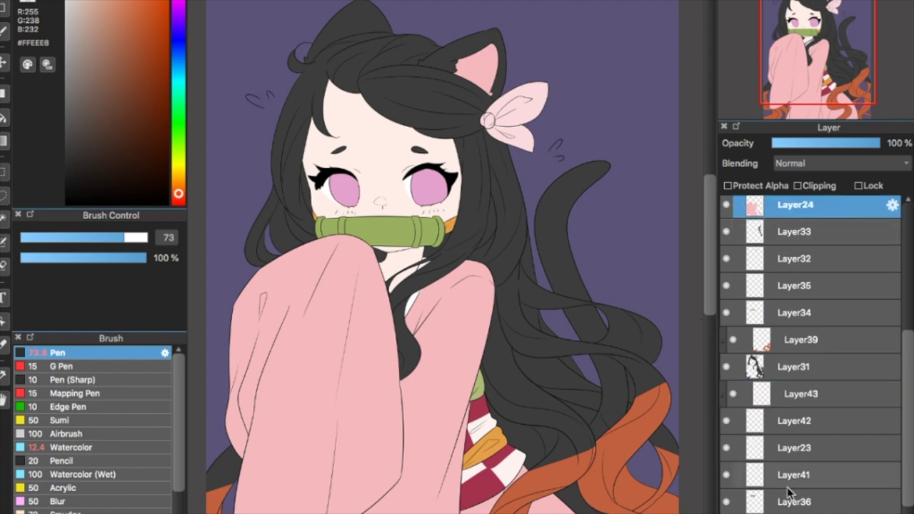
pyautogui.click(727, 513)
pyautogui.click(841, 163)
pyautogui.click(765, 175)
pyautogui.click(797, 186)
pyautogui.click(5, 374)
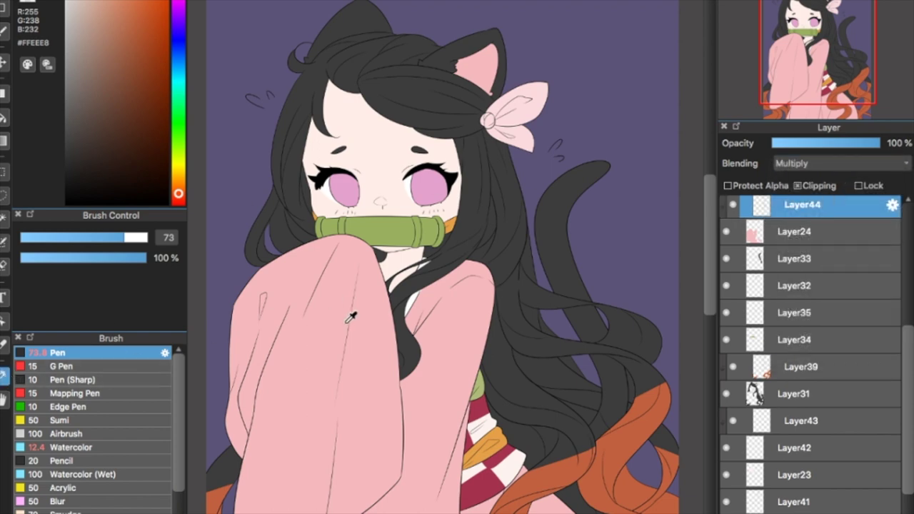
pyautogui.click(322, 319)
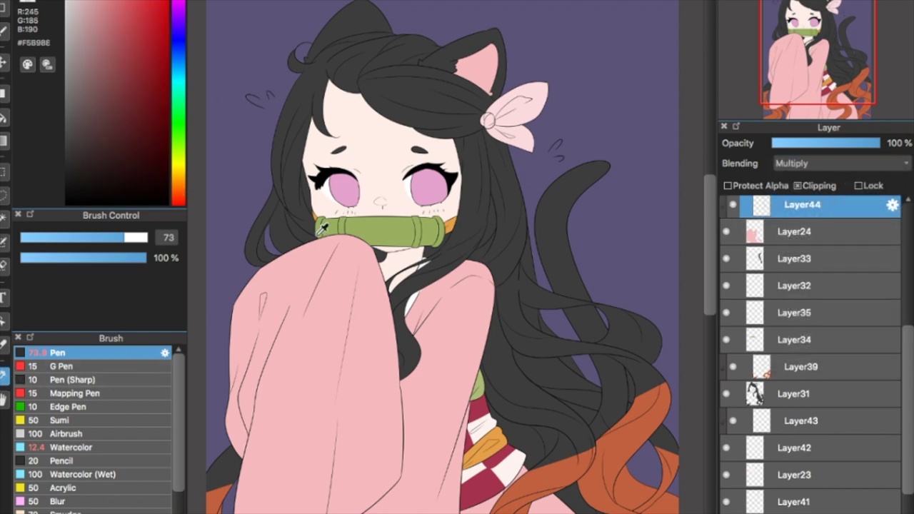
# Paint a wavy test shadow down the raised kimono sleeve, and delete the test layer.
pyautogui.click(2, 1)
pyautogui.moveTo(324, 312)
pyautogui.mouseDown()
pyautogui.moveTo(323, 395)
pyautogui.moveTo(293, 429)
pyautogui.moveTo(296, 467)
pyautogui.mouseUp()
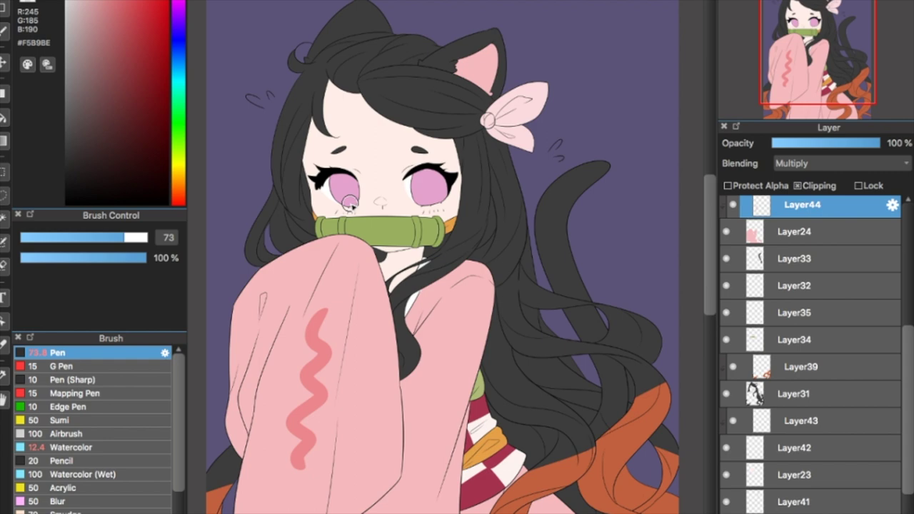
pyautogui.click(878, 511)
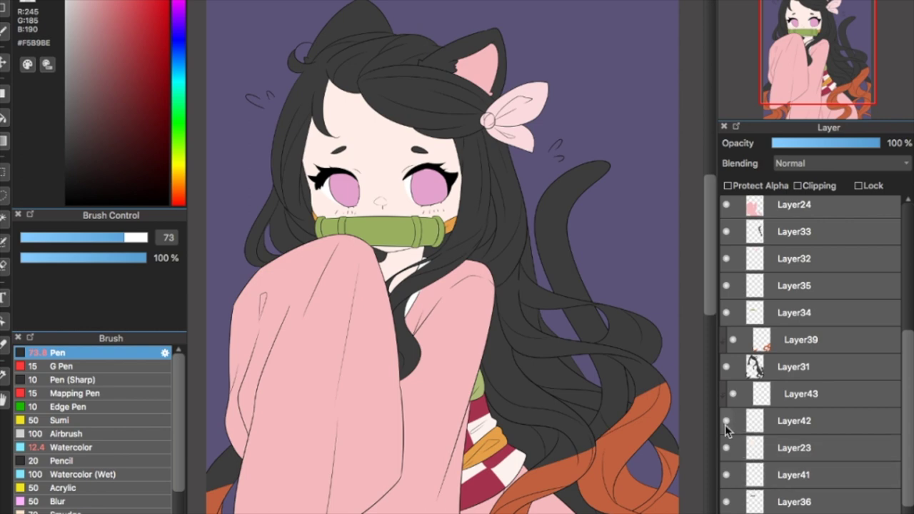
# Add a new layer clipped to the skin layer (Layer23) and sample the face's skin colour, #FFEEE8.
pyautogui.click(725, 449)
pyautogui.click(725, 449)
pyautogui.click(776, 449)
pyautogui.click(806, 512)
pyautogui.click(798, 185)
pyautogui.click(7, 375)
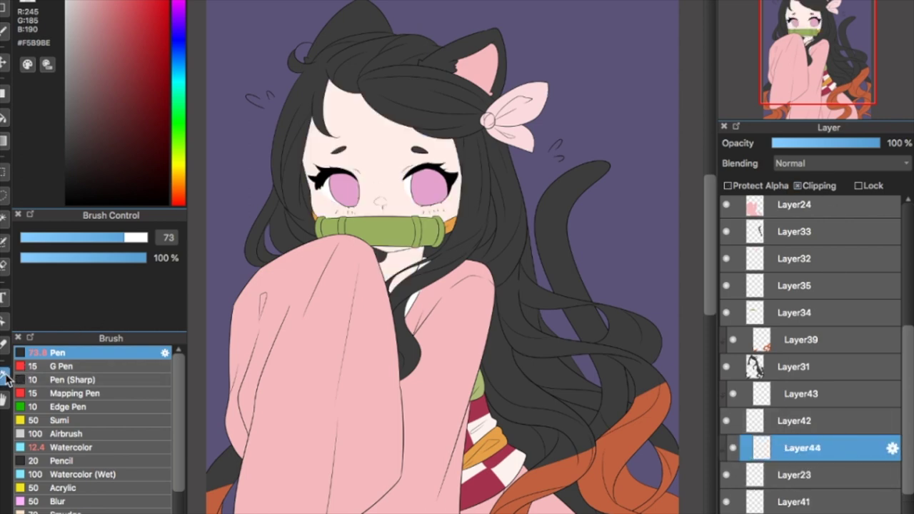
pyautogui.click(361, 138)
pyautogui.press('b')
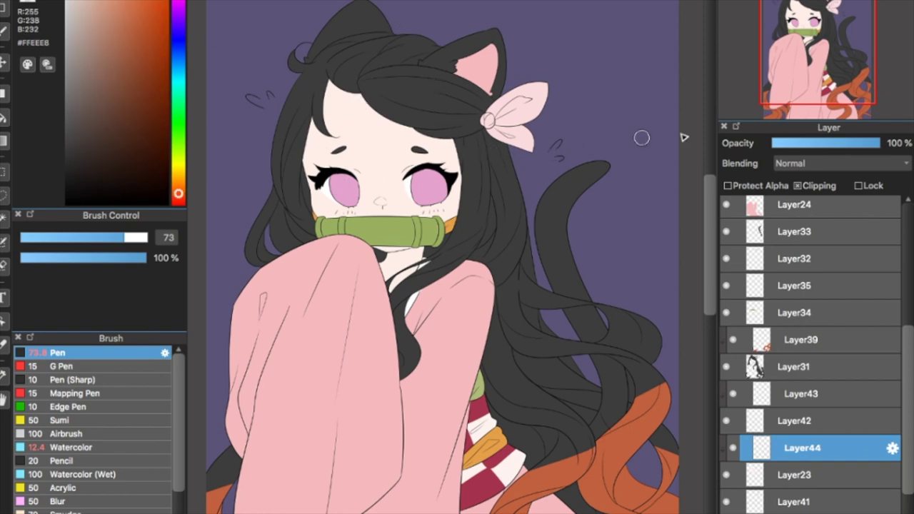
# Paint test shadows on the forehead with the clipped layer set to Multiply, and delete that layer.
pyautogui.click(815, 165)
pyautogui.click(792, 177)
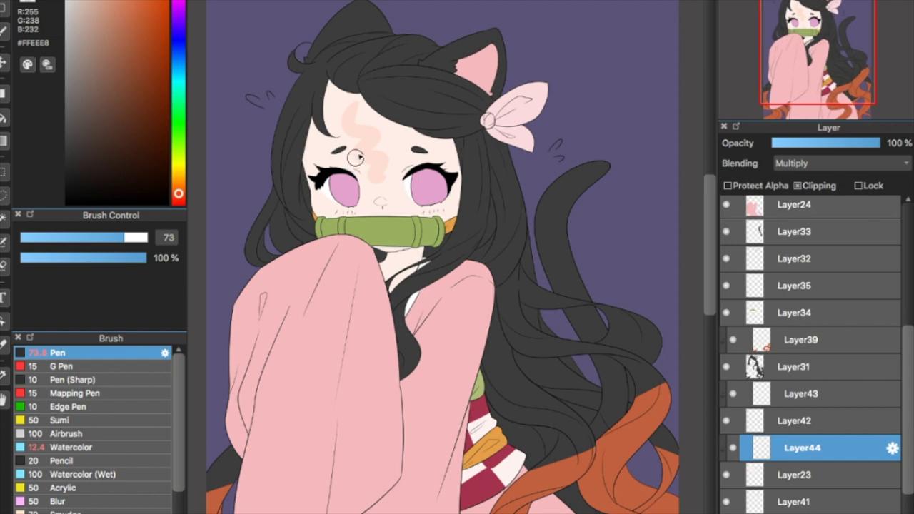
pyautogui.moveTo(356, 130)
pyautogui.mouseDown()
pyautogui.moveTo(422, 127)
pyautogui.moveTo(478, 154)
pyautogui.mouseUp()
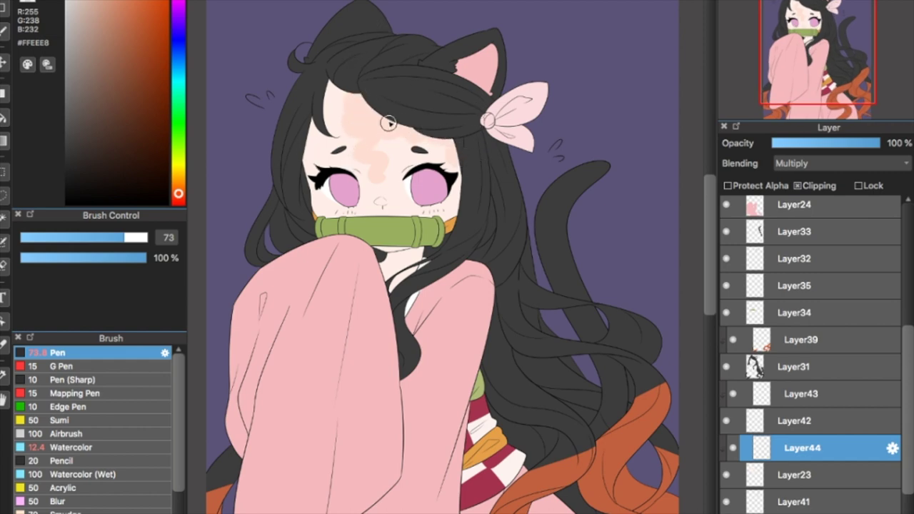
pyautogui.click(816, 512)
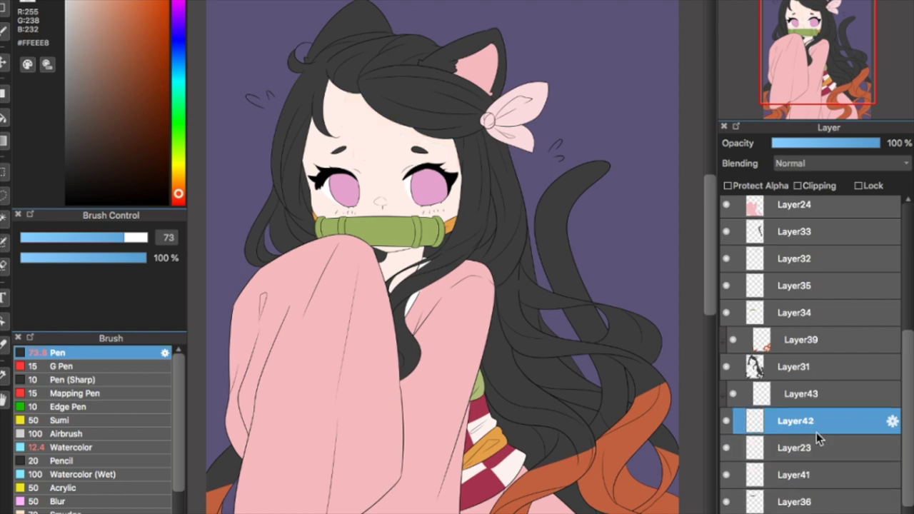
# Add a fresh clipped layer above the skin layer (Layer23) and set its blending mode to Multiply.
pyautogui.click(788, 455)
pyautogui.hotkey('ctrl', 'shift', 'n')
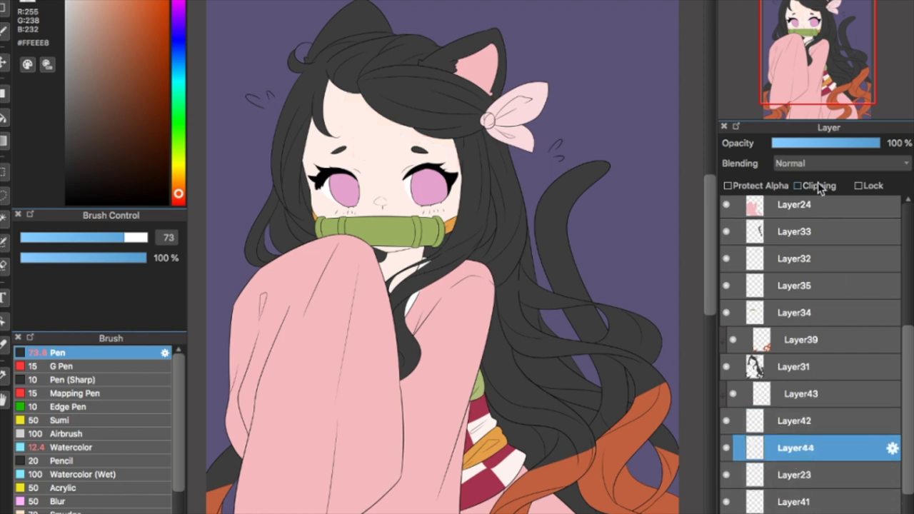
pyautogui.click(817, 185)
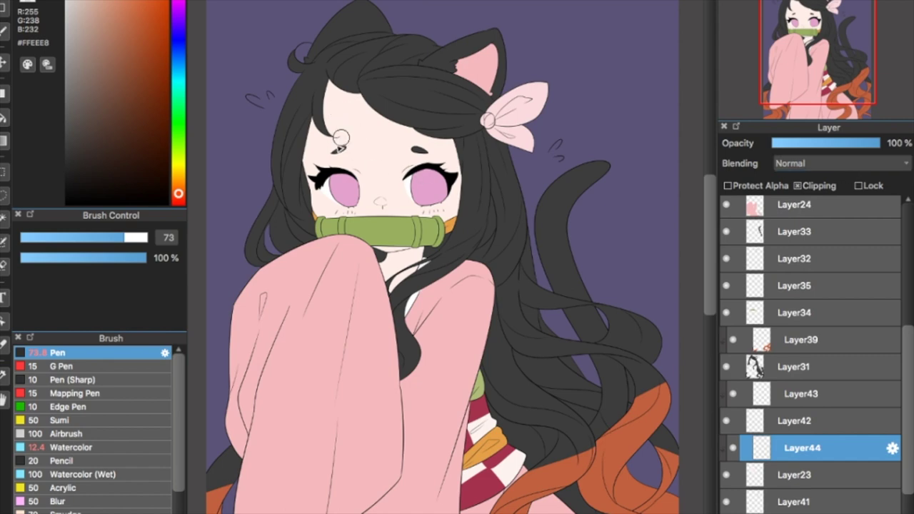
pyautogui.click(839, 163)
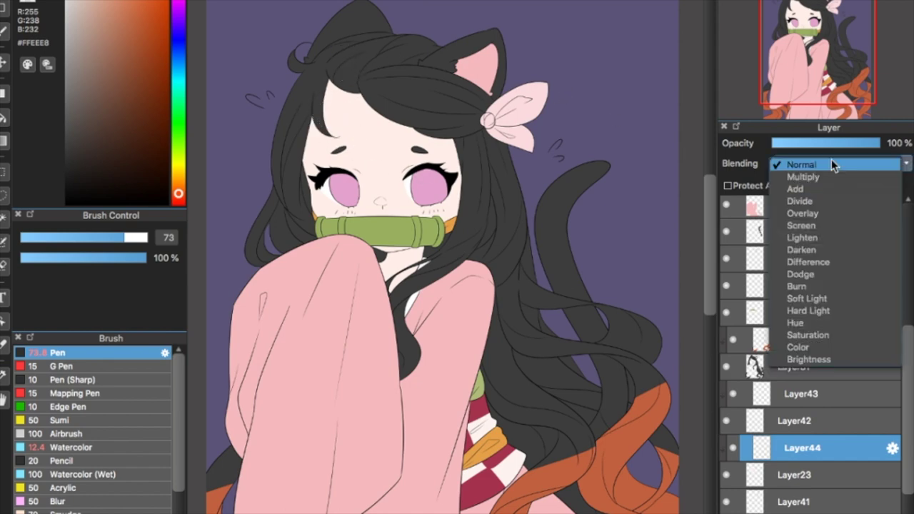
pyautogui.click(792, 179)
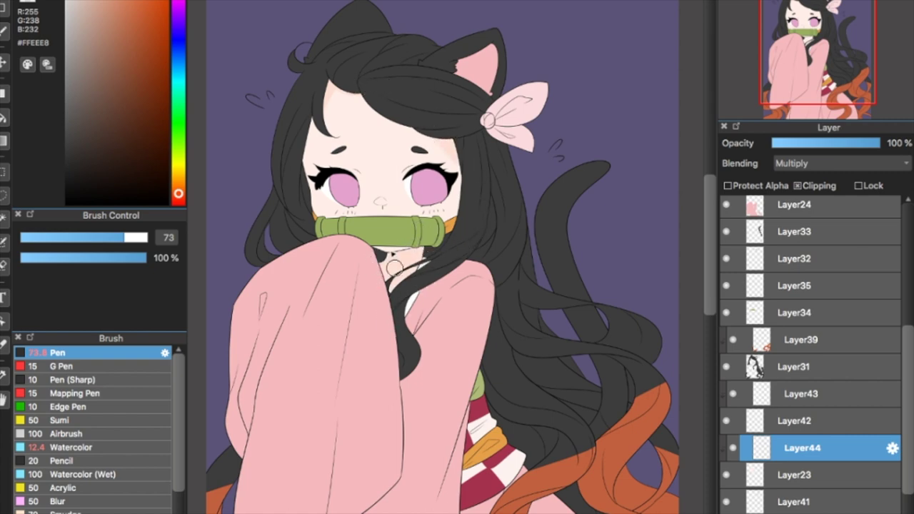
# Add a new clipped layer above the orange hair-tip layer (Layer39) and set its blending mode to Multiply.
pyautogui.click(839, 344)
pyautogui.click(728, 512)
pyautogui.click(798, 185)
pyautogui.click(5, 376)
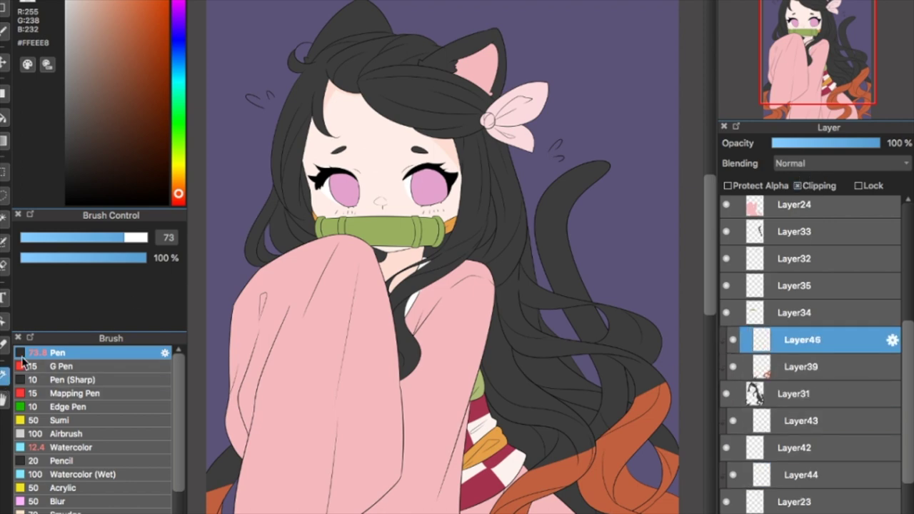
pyautogui.click(839, 163)
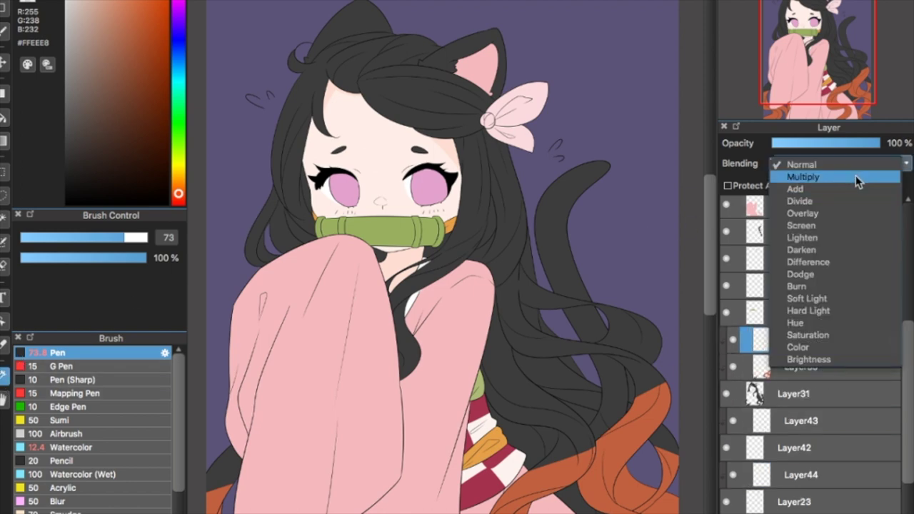
pyautogui.click(855, 177)
# Sample the hair's dark grey, #3C3C3C, and paint shadows over the fringe and the long hair.
pyautogui.keyDown('alt'); pyautogui.click(404, 91); pyautogui.keyUp('alt')
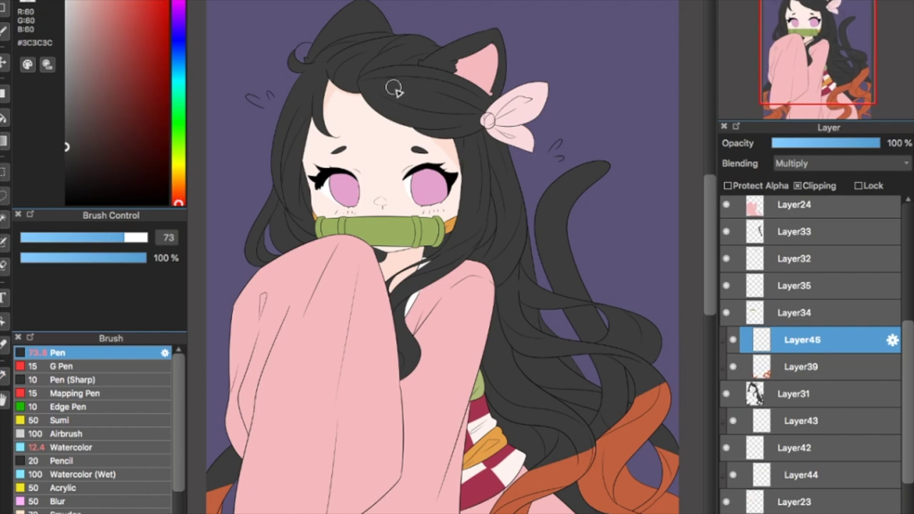
pyautogui.moveTo(410, 82); pyautogui.dragTo(431, 136)
pyautogui.moveTo(493, 202)
pyautogui.mouseDown()
pyautogui.moveTo(503, 335)
pyautogui.moveTo(563, 384)
pyautogui.moveTo(575, 408)
pyautogui.mouseUp()
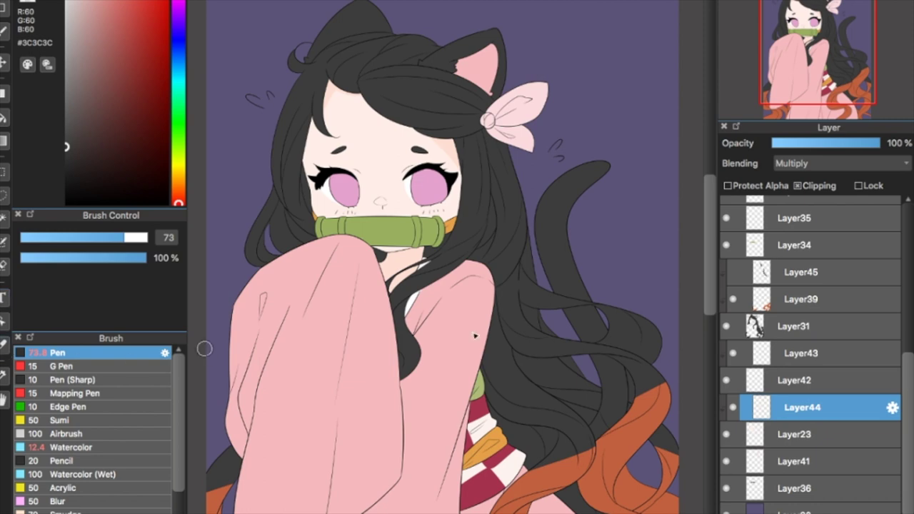
# Delete the skin's Multiply shadow layer and add a clipped layer in Normal mode above the skin layer.
pyautogui.click(842, 513)
pyautogui.click(805, 401)
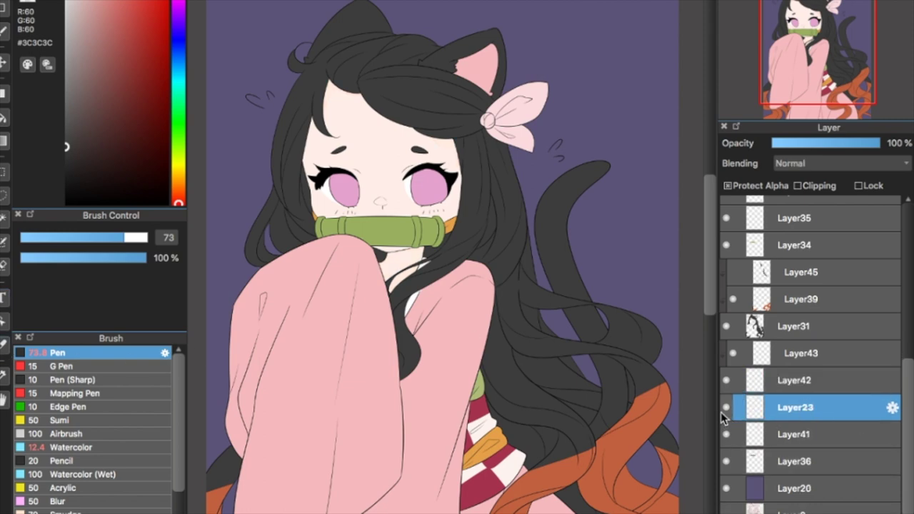
pyautogui.hotkey('ctrl', 'shift', 'n')
pyautogui.click(816, 187)
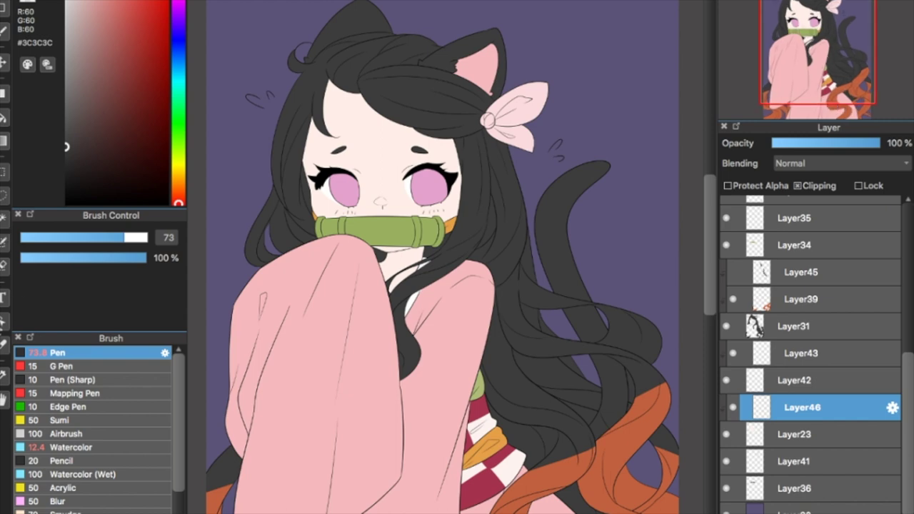
# Sample the face's skin colour, #FFEEE8, and try shifting its hue towards red and magenta.
pyautogui.click(5, 377)
pyautogui.click(348, 114)
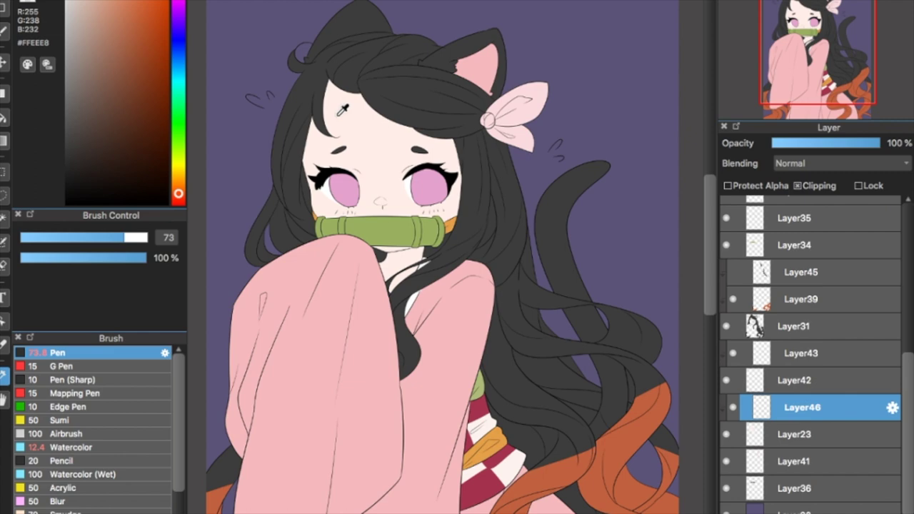
pyautogui.moveTo(178, 18)
pyautogui.mouseDown()
pyautogui.moveTo(183, 212)
pyautogui.moveTo(165, 68)
pyautogui.moveTo(179, 3)
pyautogui.mouseUp()
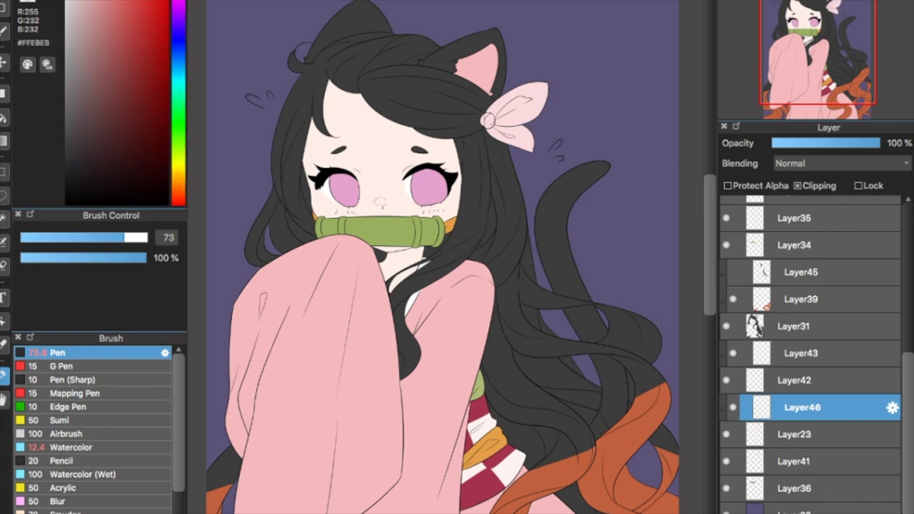
pyautogui.click(181, 3)
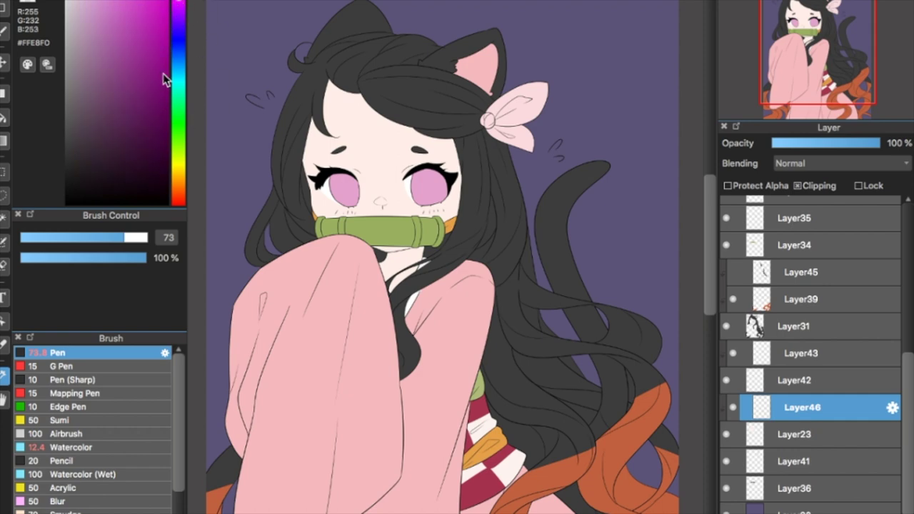
pyautogui.moveTo(180, 3)
pyautogui.mouseDown()
pyautogui.moveTo(182, 116)
pyautogui.moveTo(181, 31)
pyautogui.moveTo(179, 95)
pyautogui.mouseUp()
pyautogui.moveTo(180, 198)
pyautogui.mouseDown()
pyautogui.moveTo(179, 182)
pyautogui.moveTo(178, 224)
pyautogui.mouseUp()
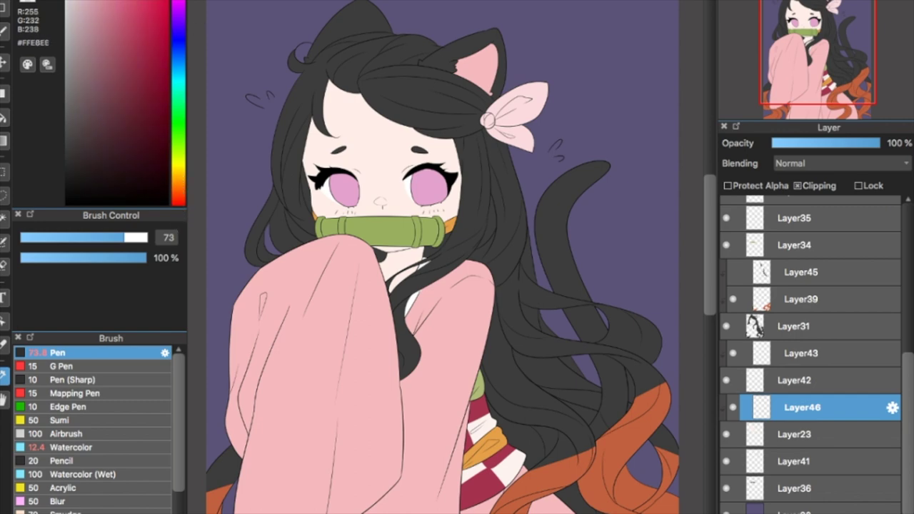
pyautogui.moveTo(178, 2)
pyautogui.mouseDown()
pyautogui.moveTo(210, 233)
pyautogui.moveTo(179, 0)
pyautogui.mouseUp()
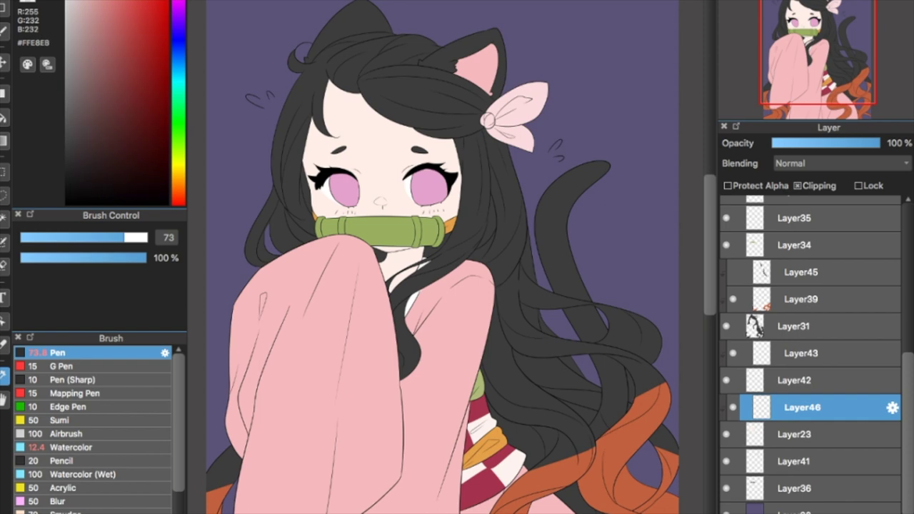
# Resample the skin, pick the darker peach #FACABE, and paint shadows under the fringe and along the side of the forehead.
pyautogui.keyDown('alt'); pyautogui.click(378, 126); pyautogui.keyUp('alt')
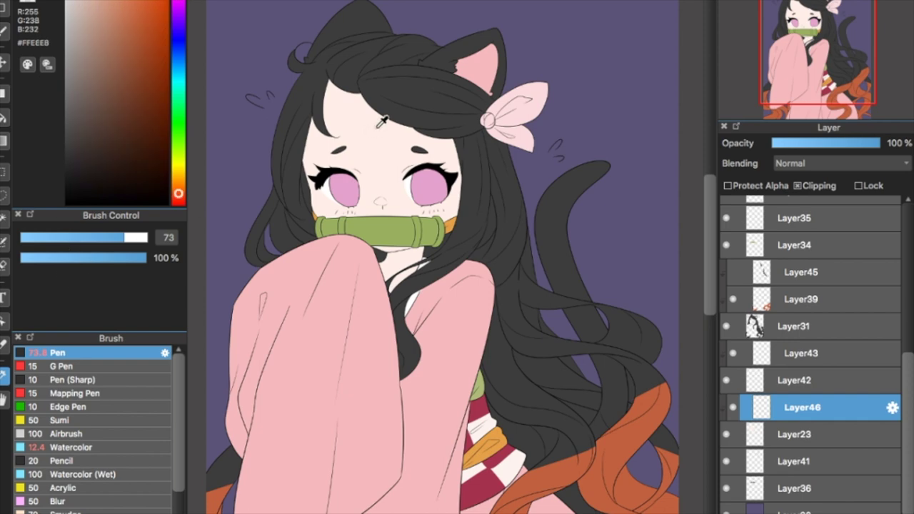
pyautogui.click(179, 199)
pyautogui.moveTo(75, 1); pyautogui.dragTo(91, 1)
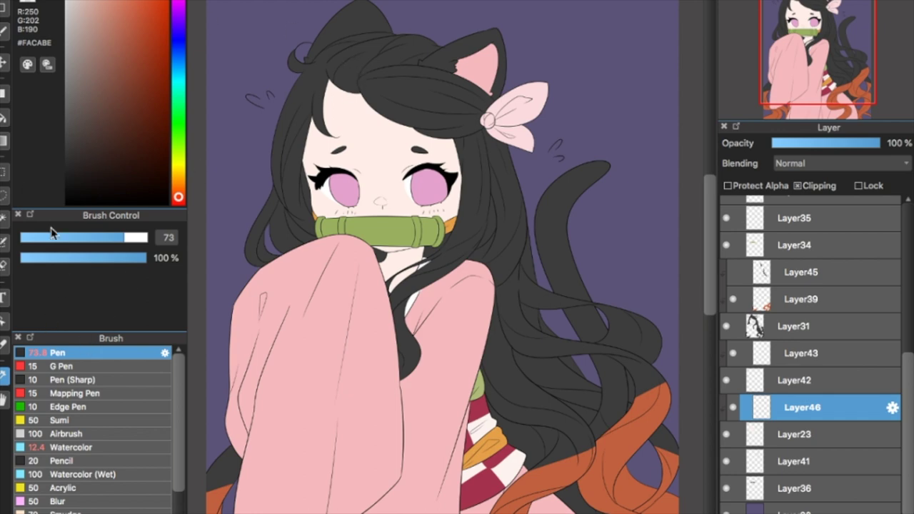
pyautogui.moveTo(437, 140); pyautogui.dragTo(459, 180)
pyautogui.moveTo(322, 117)
pyautogui.mouseDown()
pyautogui.moveTo(321, 96)
pyautogui.moveTo(354, 68)
pyautogui.mouseUp()
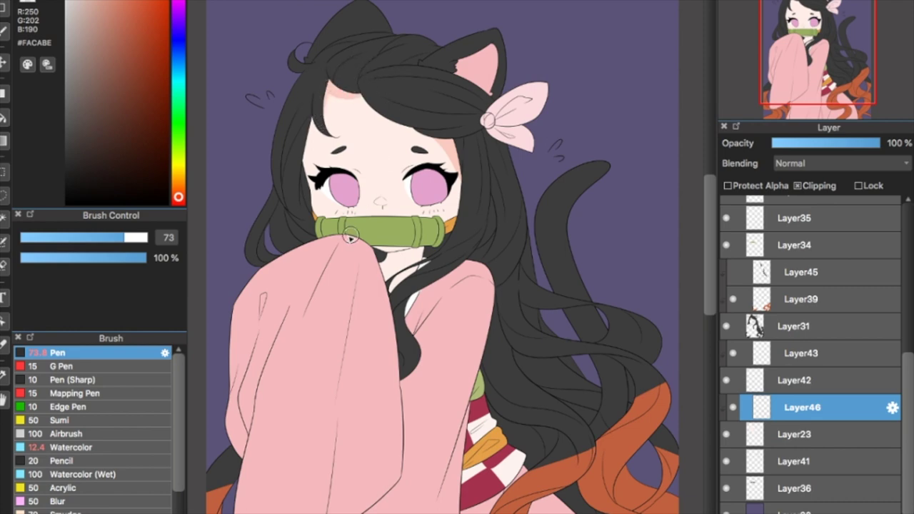
# Delete the peach shadow layer and add a new layer clipped to the skin layer.
pyautogui.click(888, 513)
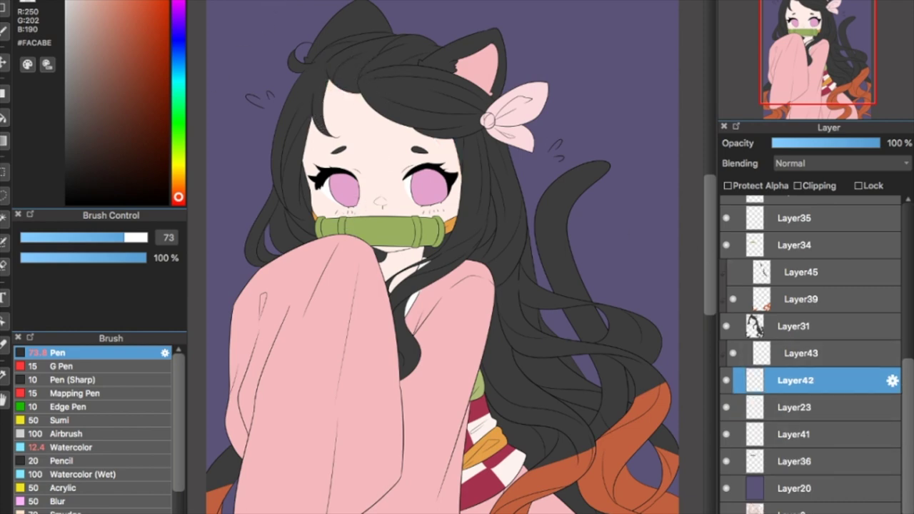
pyautogui.click(826, 407)
pyautogui.hotkey('ctrl', 'shift', 'n')
pyautogui.click(797, 186)
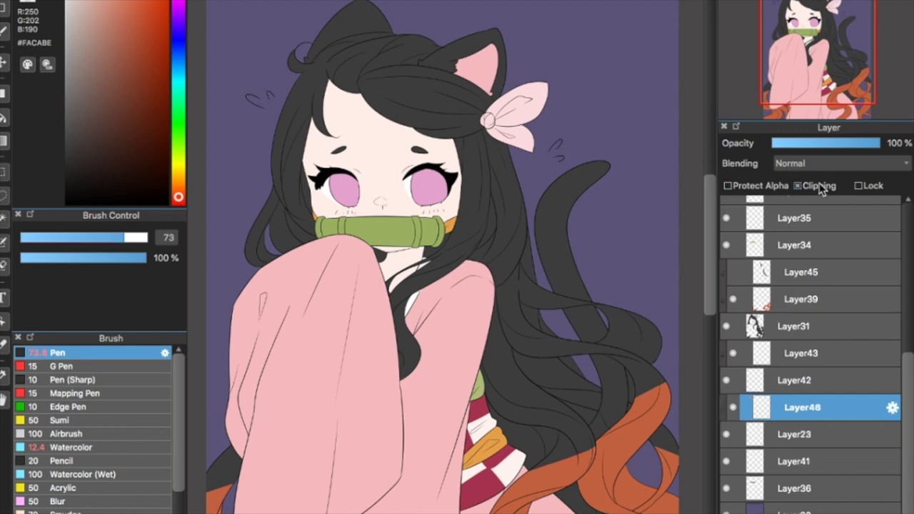
# Paint lavender #DFC2ED shadows under the fringe, along the side of the forehead, and on the neck.
pyautogui.moveTo(180, 93); pyautogui.dragTo(180, 16)
pyautogui.moveTo(82, 1); pyautogui.dragTo(85, 3)
pyautogui.moveTo(319, 123)
pyautogui.mouseDown()
pyautogui.moveTo(358, 64)
pyautogui.moveTo(315, 109)
pyautogui.moveTo(374, 83)
pyautogui.mouseUp()
pyautogui.moveTo(437, 140); pyautogui.dragTo(453, 174)
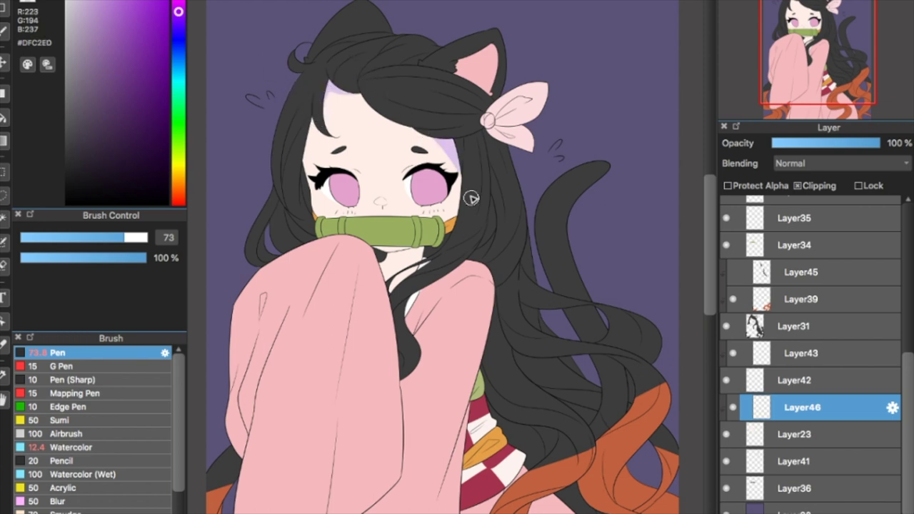
pyautogui.moveTo(325, 112); pyautogui.dragTo(307, 175)
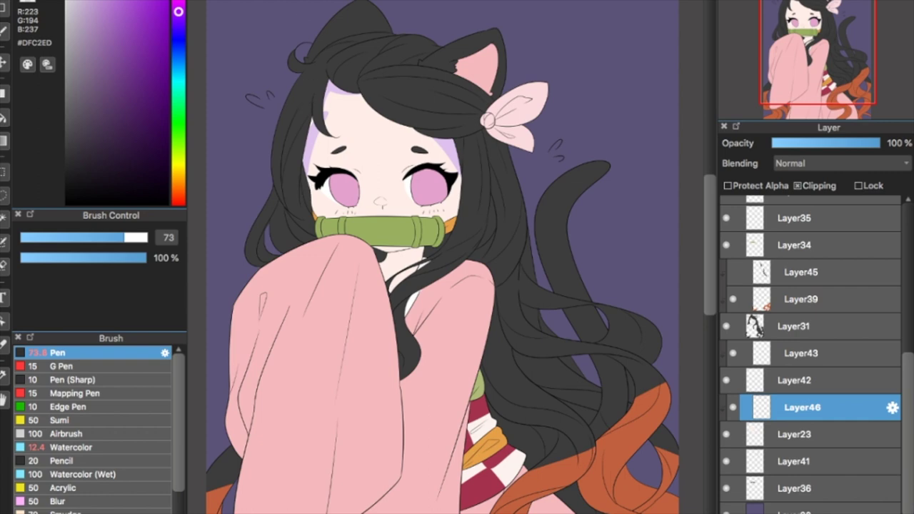
pyautogui.hotkey('ctrl', 'z')
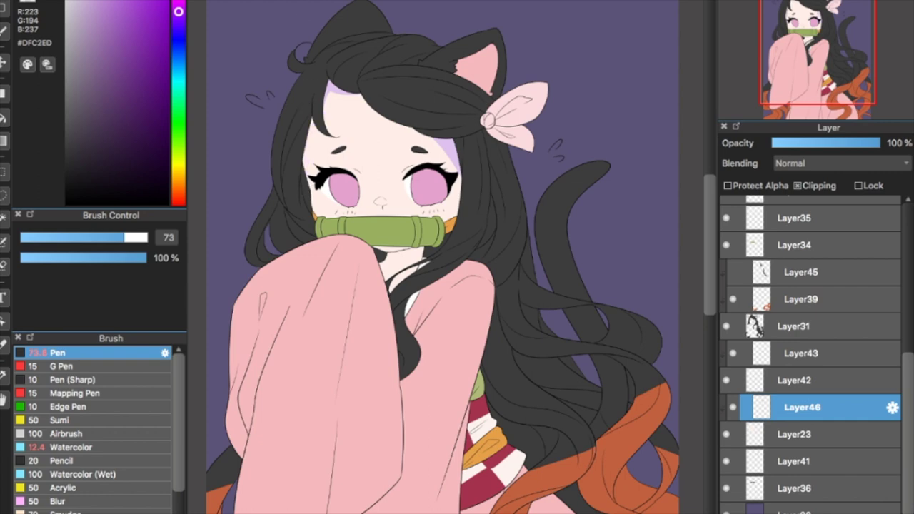
pyautogui.moveTo(420, 265)
pyautogui.mouseDown()
pyautogui.moveTo(366, 282)
pyautogui.moveTo(380, 283)
pyautogui.mouseUp()
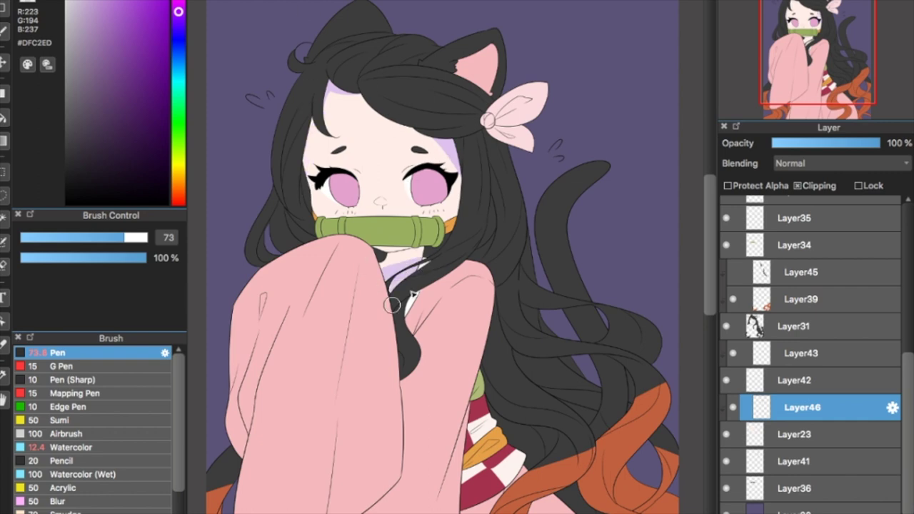
# Delete the lavender shadow layer and add another empty clipped layer above the skin layer (Layer23).
pyautogui.click(867, 512)
pyautogui.click(830, 405)
pyautogui.hotkey('ctrl', 'shift', 'n')
pyautogui.click(797, 186)
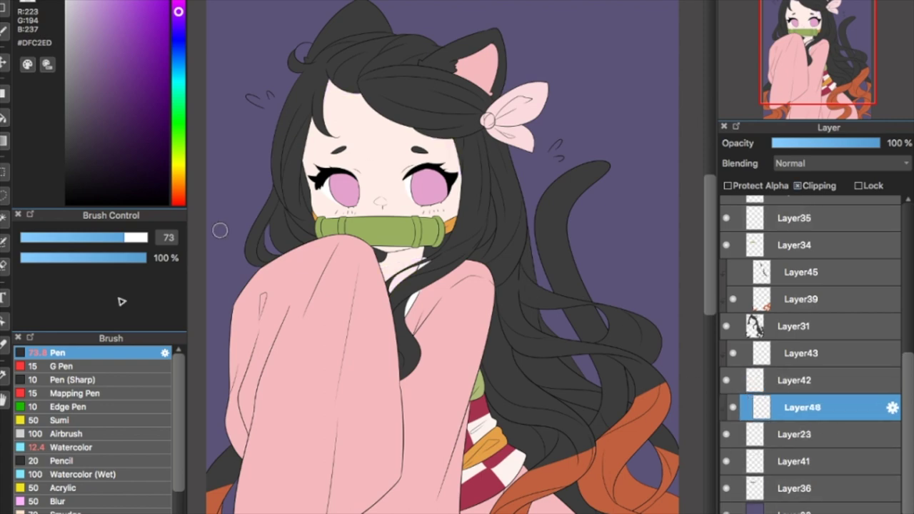
# Sample the skin colour, pick the darker peach #F2BEA9, and paint shadows under the fringe and on the neck.
pyautogui.keyDown('alt'); pyautogui.click(343, 145); pyautogui.keyUp('alt')
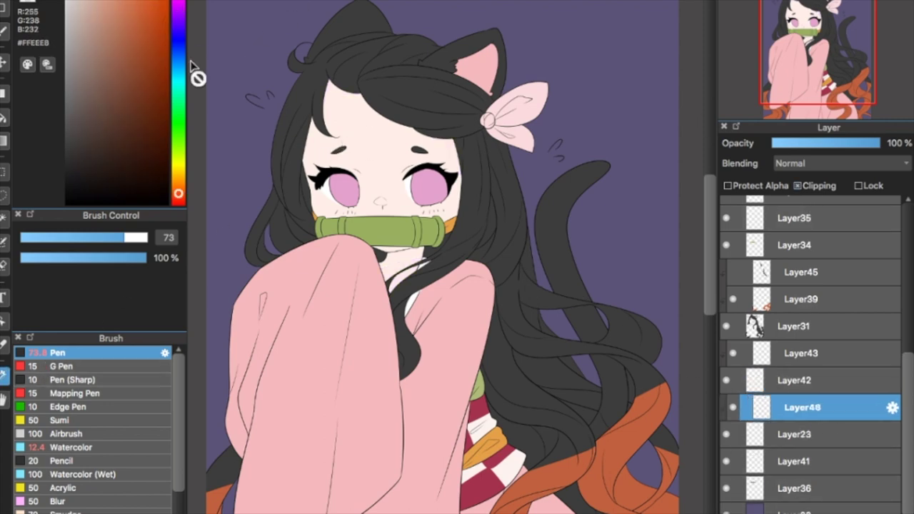
pyautogui.moveTo(74, 1); pyautogui.dragTo(100, 1)
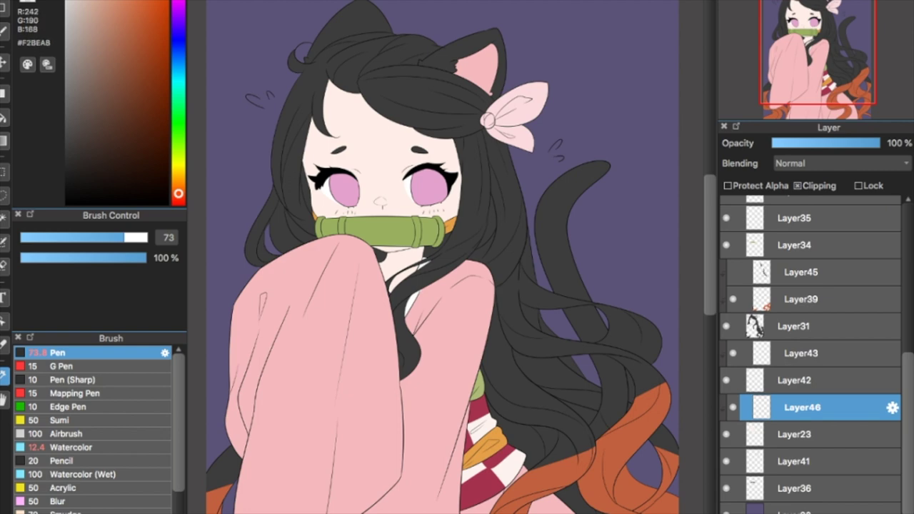
pyautogui.moveTo(330, 109)
pyautogui.mouseDown()
pyautogui.moveTo(342, 74)
pyautogui.moveTo(313, 89)
pyautogui.moveTo(360, 90)
pyautogui.mouseUp()
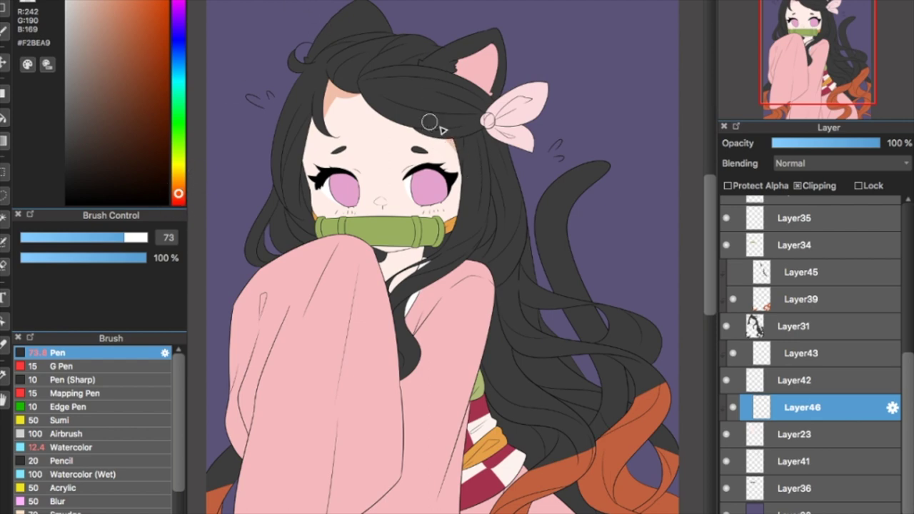
pyautogui.moveTo(433, 263); pyautogui.dragTo(367, 279)
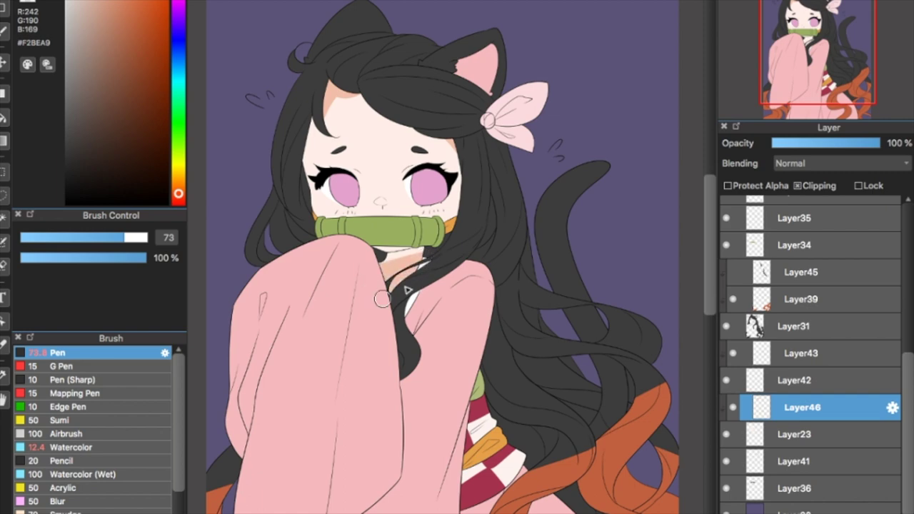
pyautogui.moveTo(411, 256)
pyautogui.mouseDown()
pyautogui.moveTo(385, 281)
pyautogui.moveTo(374, 271)
pyautogui.moveTo(387, 255)
pyautogui.mouseUp()
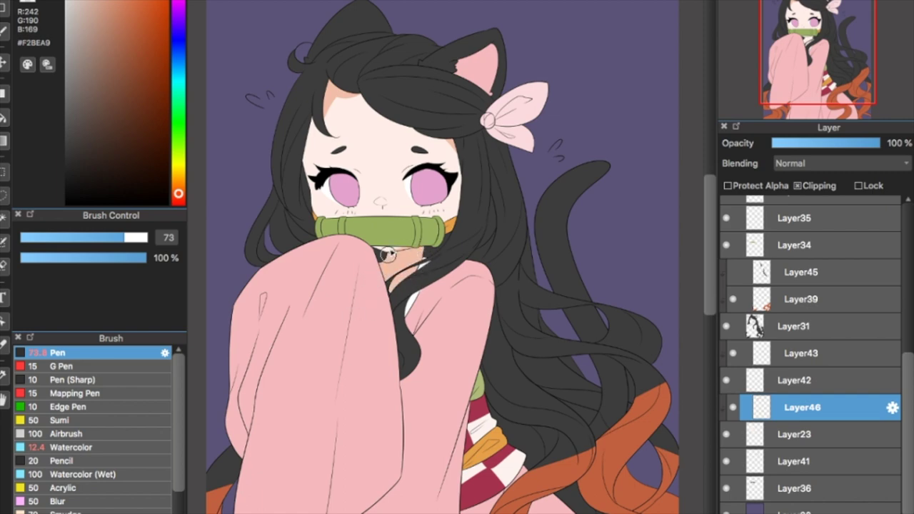
# Protect the shadow layer's alpha, pick the saturated red #FA7573, and paint deeper shadows over the fringe and neck shadows.
pyautogui.click(758, 187)
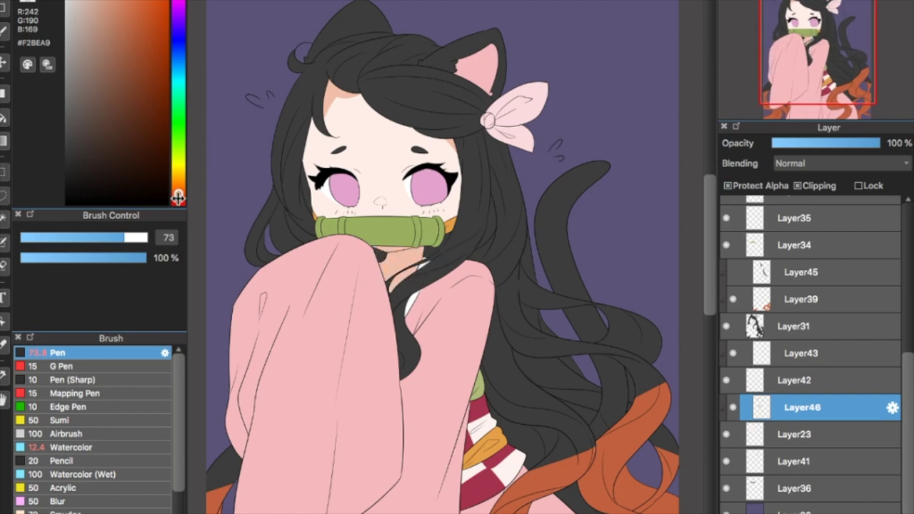
pyautogui.moveTo(177, 197); pyautogui.dragTo(178, 203)
pyautogui.click(122, 2)
pyautogui.moveTo(316, 107); pyautogui.dragTo(346, 75)
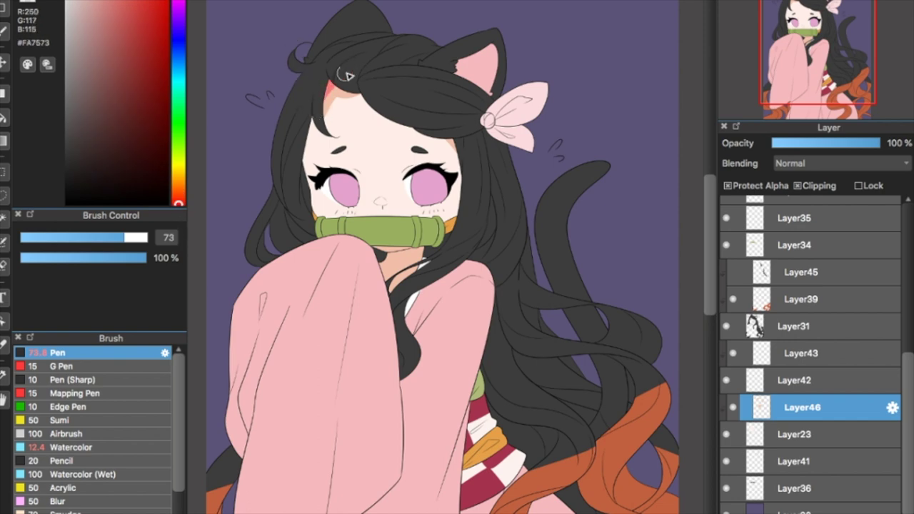
pyautogui.moveTo(414, 253)
pyautogui.mouseDown()
pyautogui.moveTo(378, 282)
pyautogui.moveTo(363, 275)
pyautogui.moveTo(367, 261)
pyautogui.moveTo(396, 246)
pyautogui.moveTo(363, 249)
pyautogui.mouseUp()
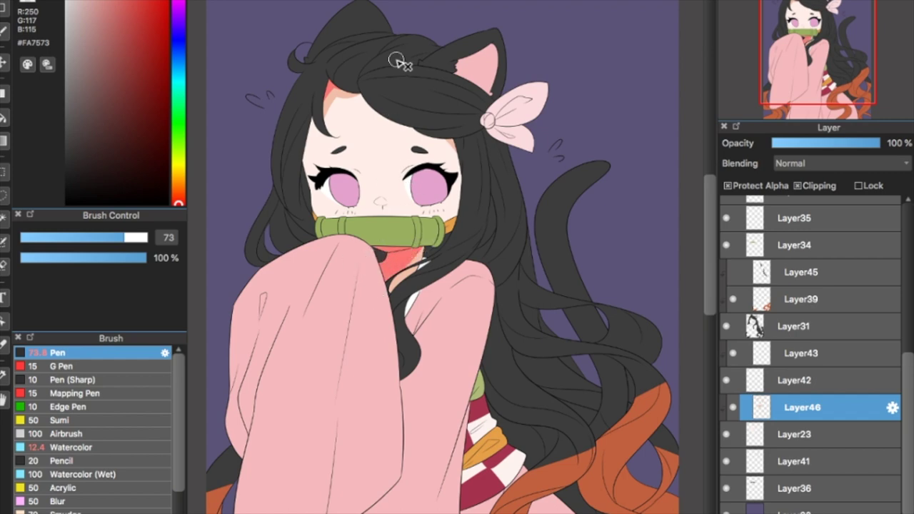
# Delete the shadow layer and add a new empty layer clipped to the skin layer (Layer23).
pyautogui.click(835, 512)
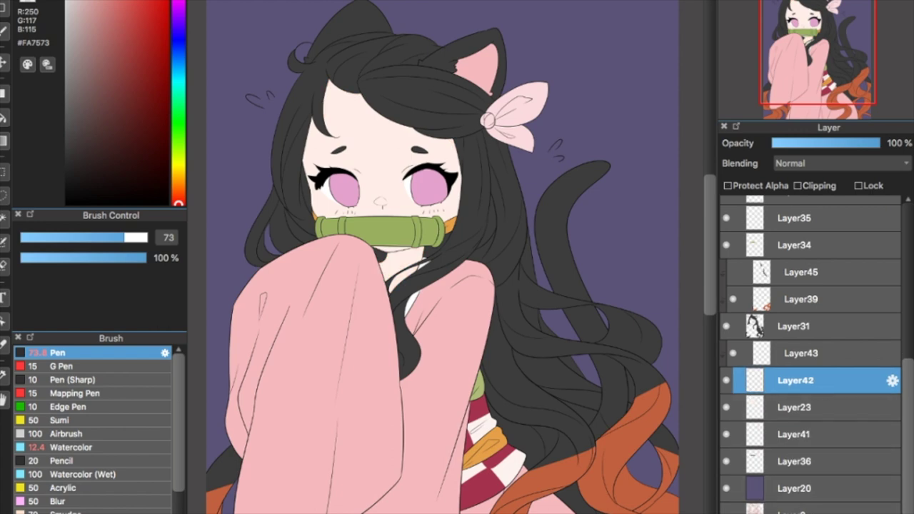
pyautogui.hotkey('ctrl', 'z')
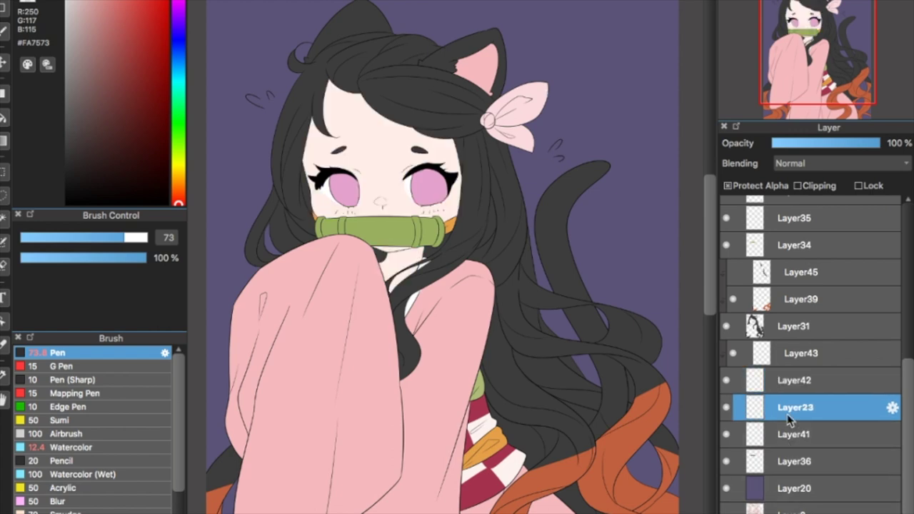
pyautogui.click(818, 186)
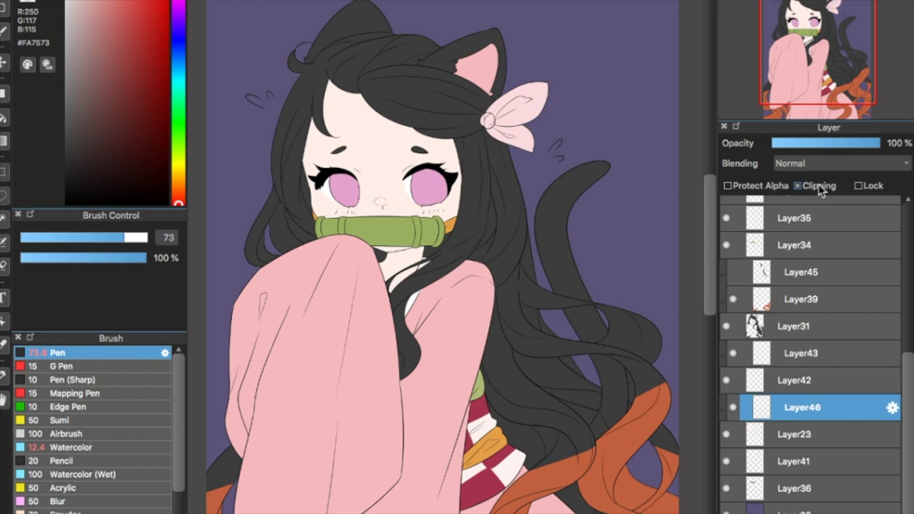
# Resample the skin, pick the peach #F7BFA8, and paint base shadows under the fringe and on the neck.
pyautogui.click(6, 375)
pyautogui.click(400, 132)
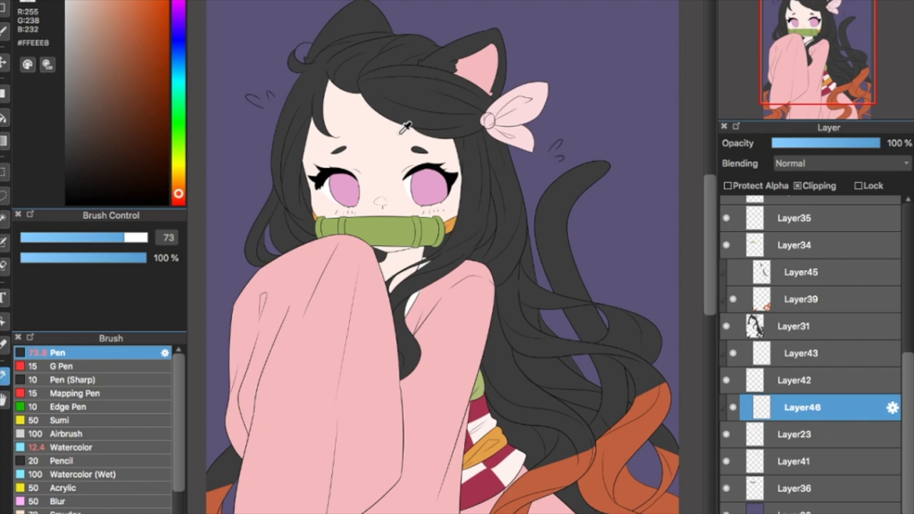
pyautogui.moveTo(87, 2); pyautogui.dragTo(100, 2)
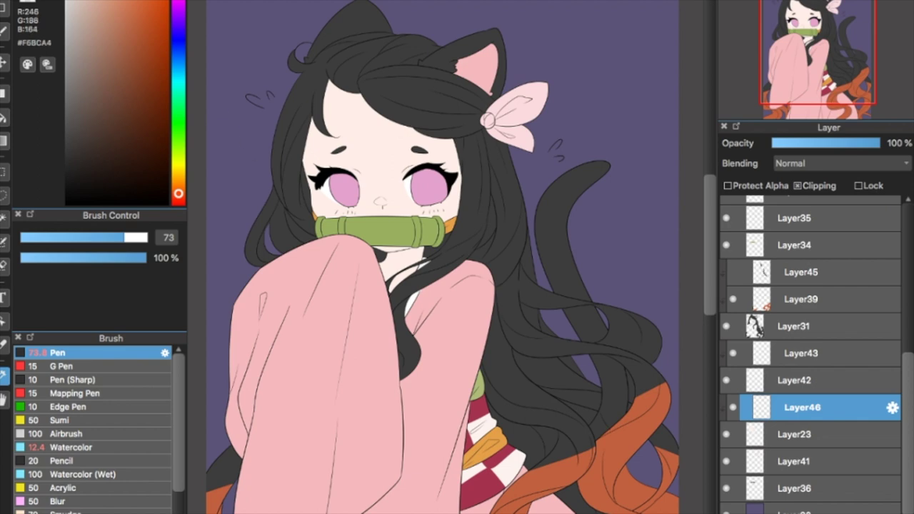
pyautogui.moveTo(320, 118); pyautogui.dragTo(330, 87)
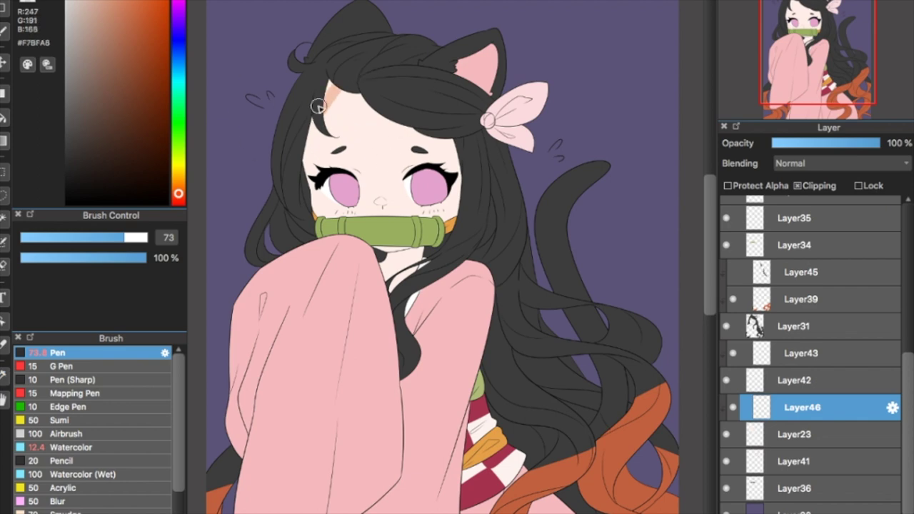
pyautogui.moveTo(421, 250)
pyautogui.mouseDown()
pyautogui.moveTo(374, 274)
pyautogui.moveTo(428, 265)
pyautogui.moveTo(435, 272)
pyautogui.moveTo(405, 272)
pyautogui.moveTo(428, 247)
pyautogui.moveTo(355, 255)
pyautogui.mouseUp()
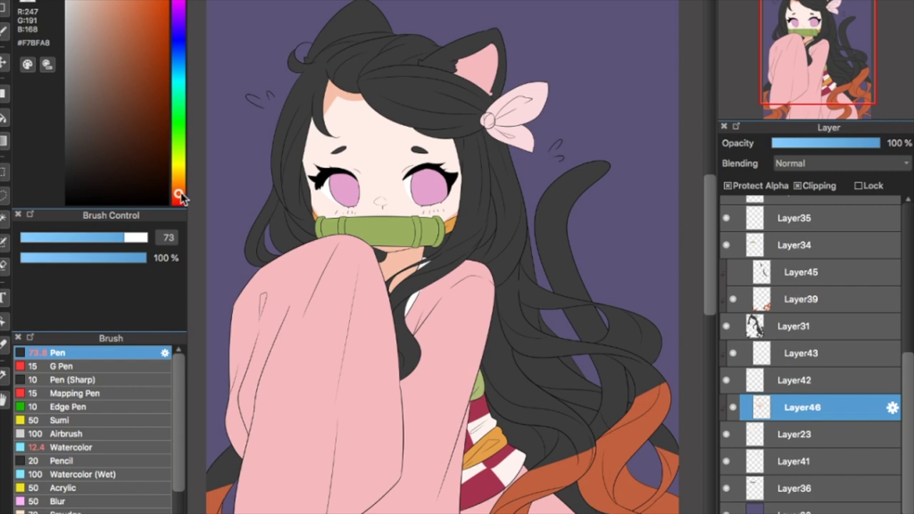
# With alpha protected, pick the muted red #E47A78 and paint deeper shadows on the neck and, at pen size 32, along the fringe edge.
pyautogui.moveTo(179, 195); pyautogui.dragTo(180, 215)
pyautogui.moveTo(98, 1); pyautogui.dragTo(114, 2)
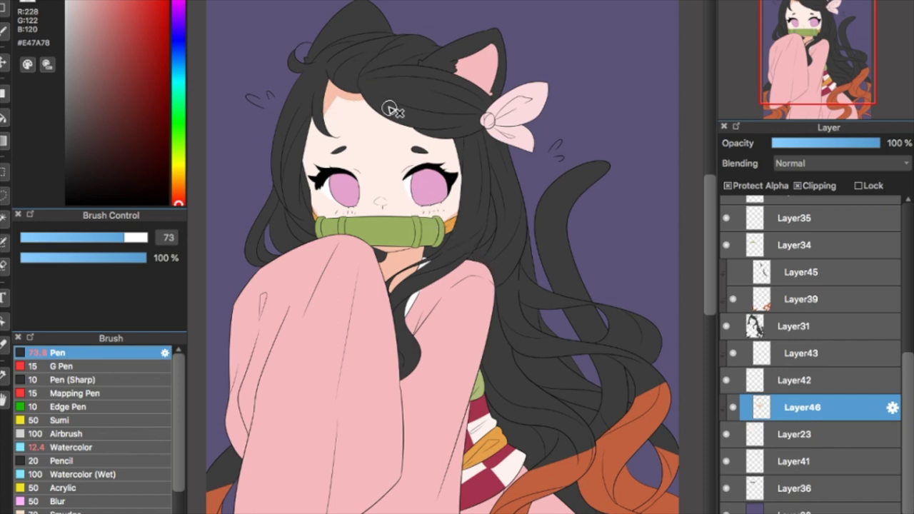
pyautogui.moveTo(419, 248); pyautogui.dragTo(375, 284)
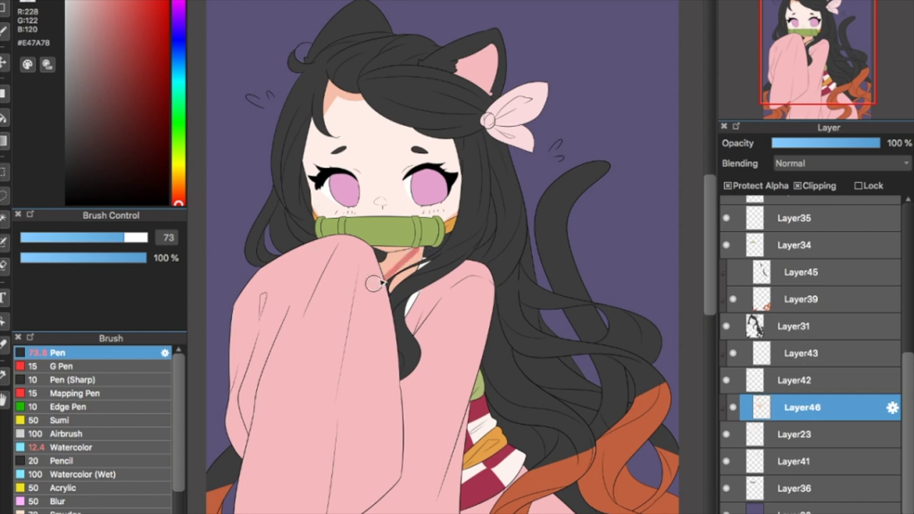
pyautogui.click(6, 118)
pyautogui.click(402, 257)
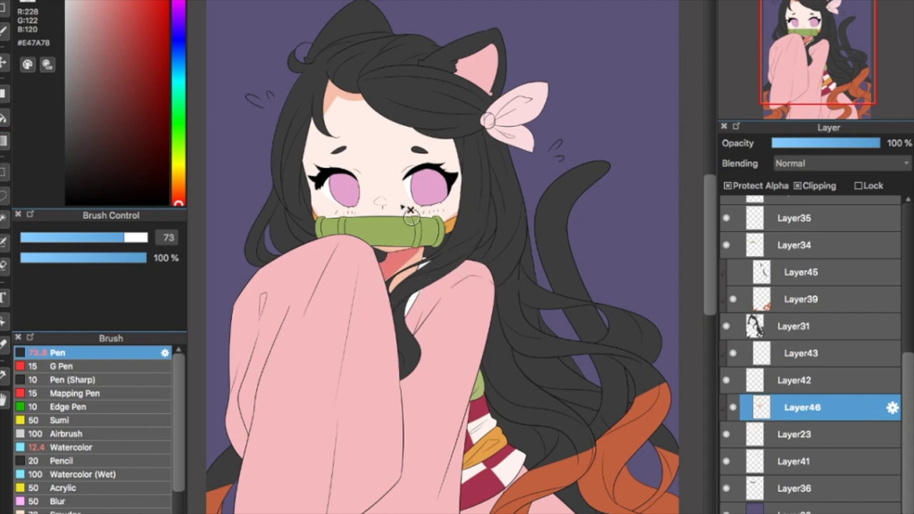
pyautogui.click(76, 239)
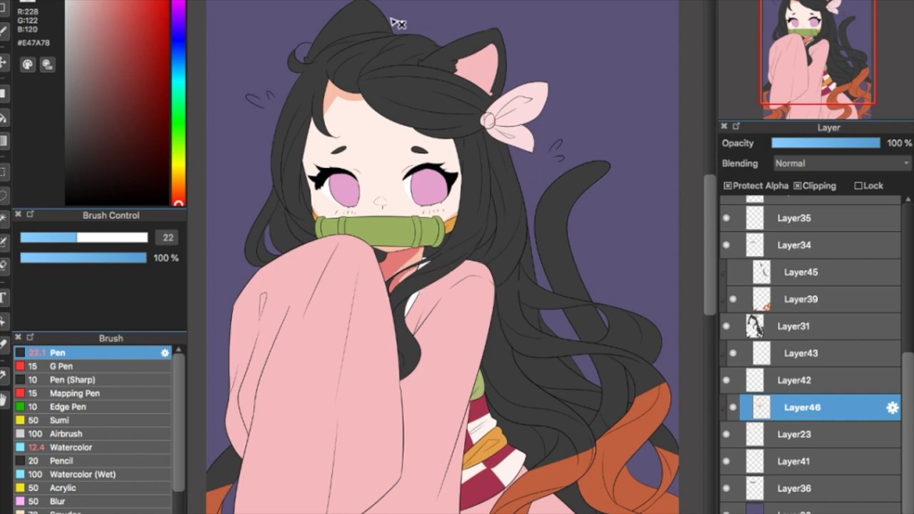
pyautogui.click(88, 240)
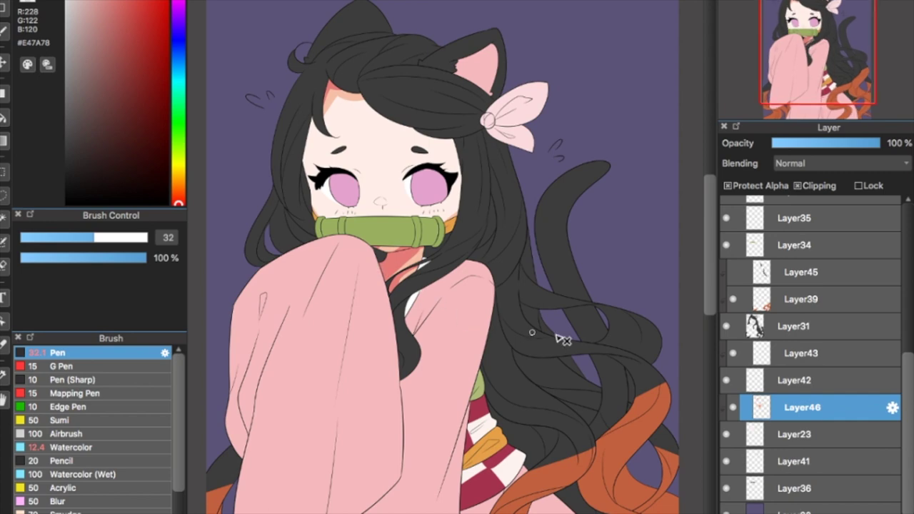
# Resample the peach #F7BFA8, set the pen size to 49, turn off alpha protection, and paint shadows along the face sides and around the eyes.
pyautogui.click(6, 375)
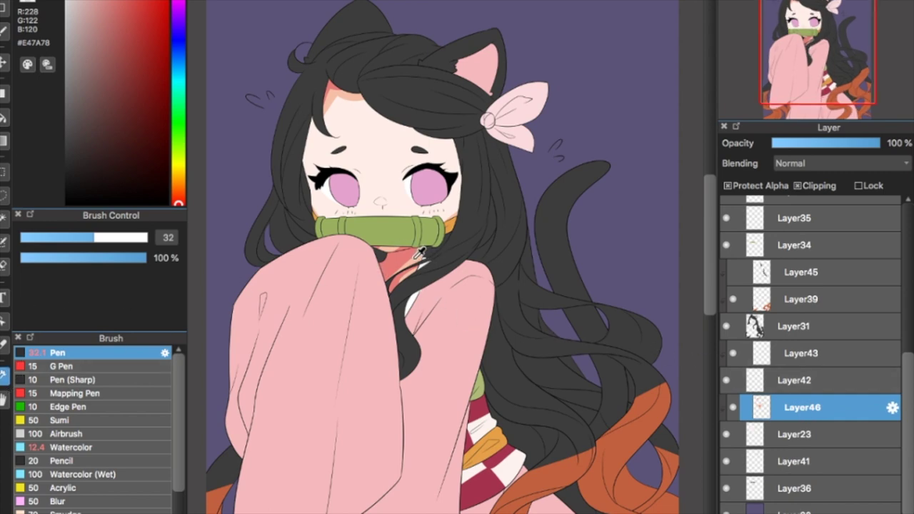
pyautogui.click(421, 257)
pyautogui.moveTo(96, 238); pyautogui.dragTo(116, 238)
pyautogui.click(727, 185)
pyautogui.moveTo(438, 131)
pyautogui.mouseDown()
pyautogui.moveTo(434, 222)
pyautogui.moveTo(450, 188)
pyautogui.moveTo(457, 129)
pyautogui.moveTo(450, 140)
pyautogui.moveTo(464, 166)
pyautogui.moveTo(444, 227)
pyautogui.mouseUp()
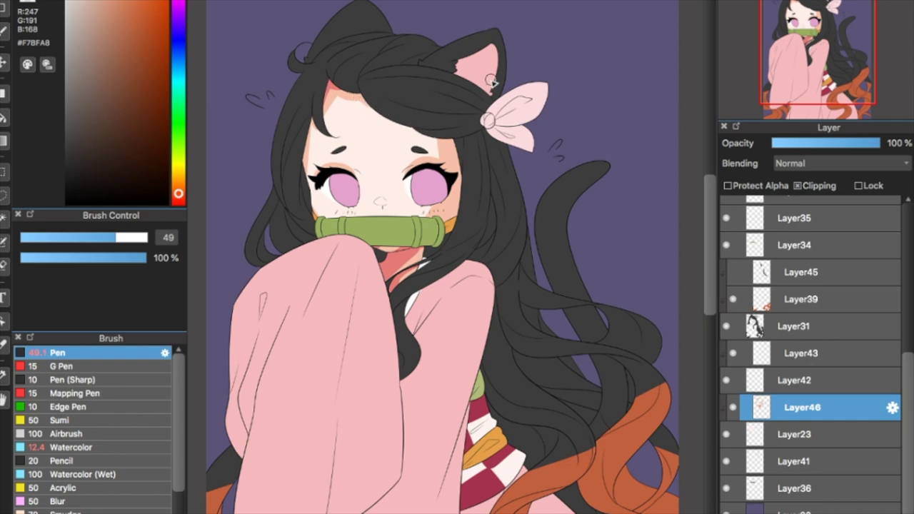
# Resample the muted red #E47A78, protect the layer's alpha, and deepen the shadows beside the forehead and above the eyes.
pyautogui.click(4, 375)
pyautogui.click(397, 259)
pyautogui.click(760, 188)
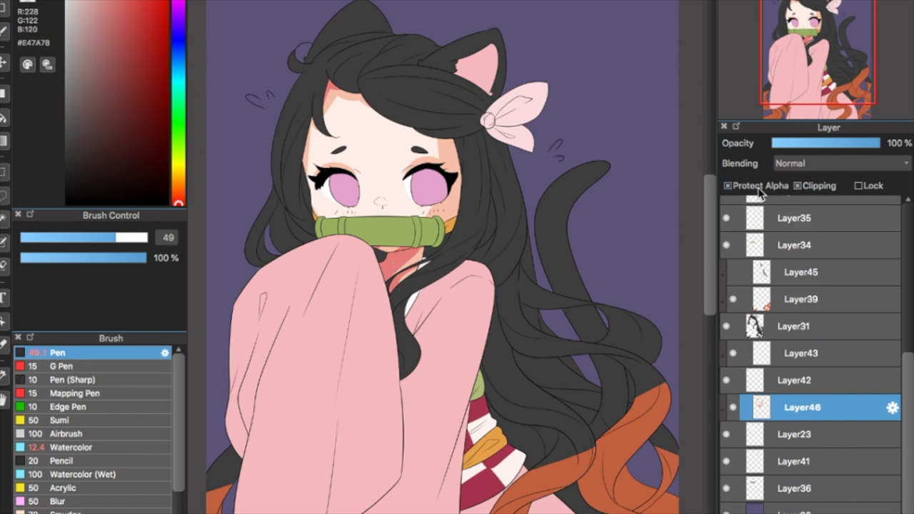
pyautogui.moveTo(431, 137)
pyautogui.mouseDown()
pyautogui.moveTo(462, 167)
pyautogui.moveTo(465, 160)
pyautogui.mouseUp()
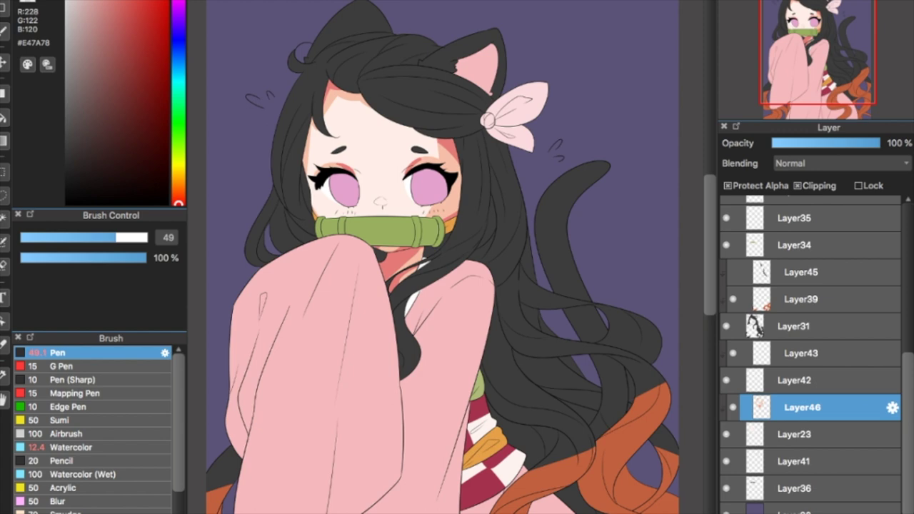
# Sample the light skin colour #FFEEE8, try a pen stroke over the shadow beside the eye, and undo the stroke.
pyautogui.click(5, 375)
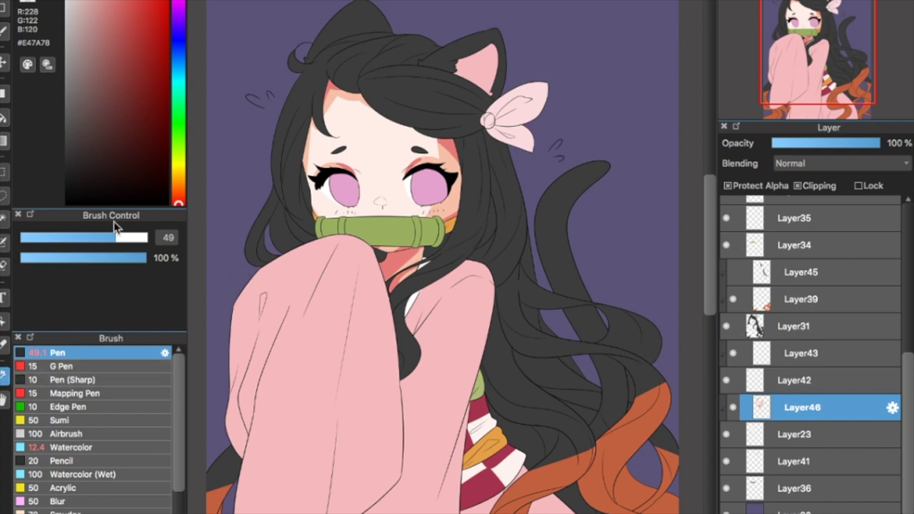
pyautogui.click(376, 146)
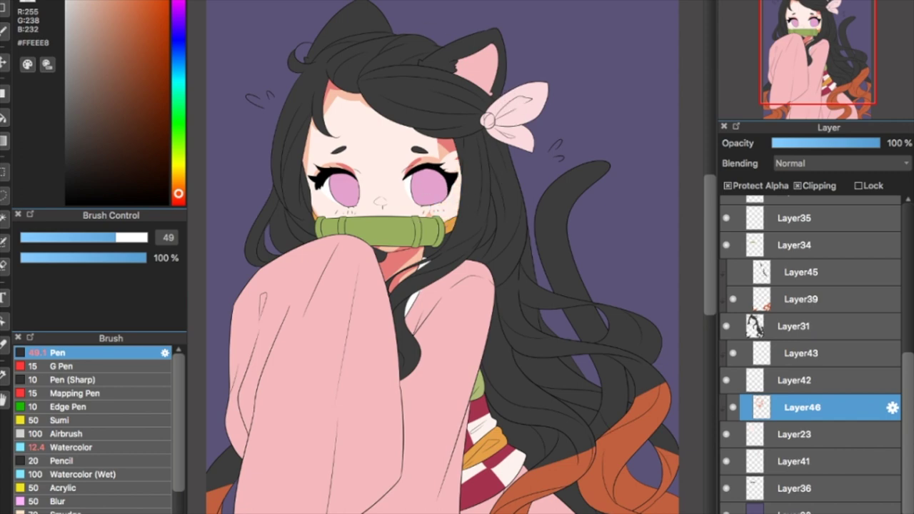
pyautogui.hotkey('ctrl', 'z')
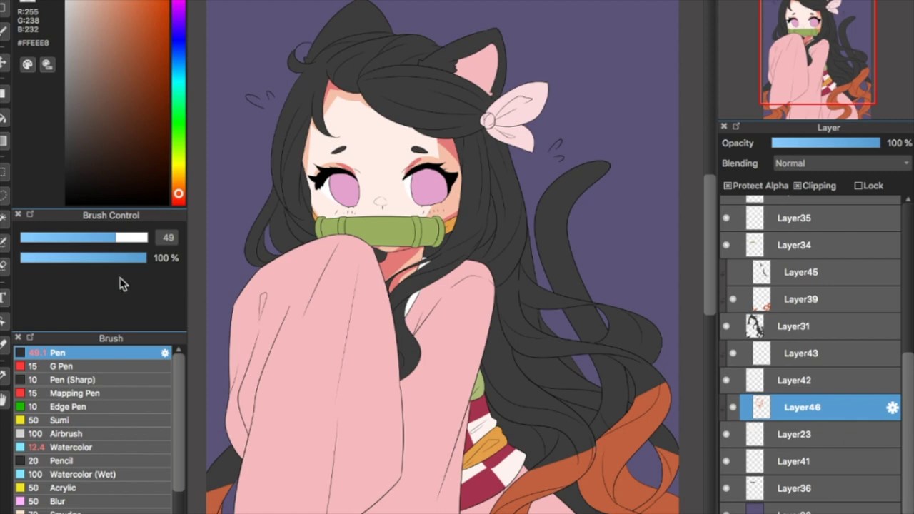
# Compare a soft Airbrush stroke at size 212 with a hard Pen stroke on the purple background layer, and undo both strokes.
pyautogui.click(4, 378)
pyautogui.click(91, 433)
pyautogui.moveTo(141, 241); pyautogui.dragTo(160, 243)
pyautogui.click(795, 509)
pyautogui.moveTo(605, 12)
pyautogui.mouseDown()
pyautogui.moveTo(617, 49)
pyautogui.moveTo(600, 87)
pyautogui.moveTo(614, 132)
pyautogui.mouseUp()
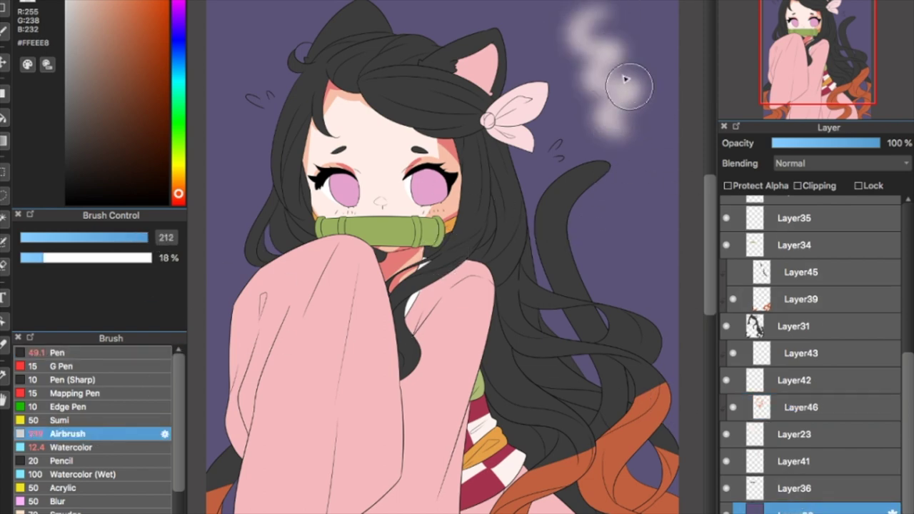
pyautogui.click(116, 349)
pyautogui.moveTo(553, 11)
pyautogui.mouseDown()
pyautogui.moveTo(542, 97)
pyautogui.moveTo(563, 156)
pyautogui.mouseUp()
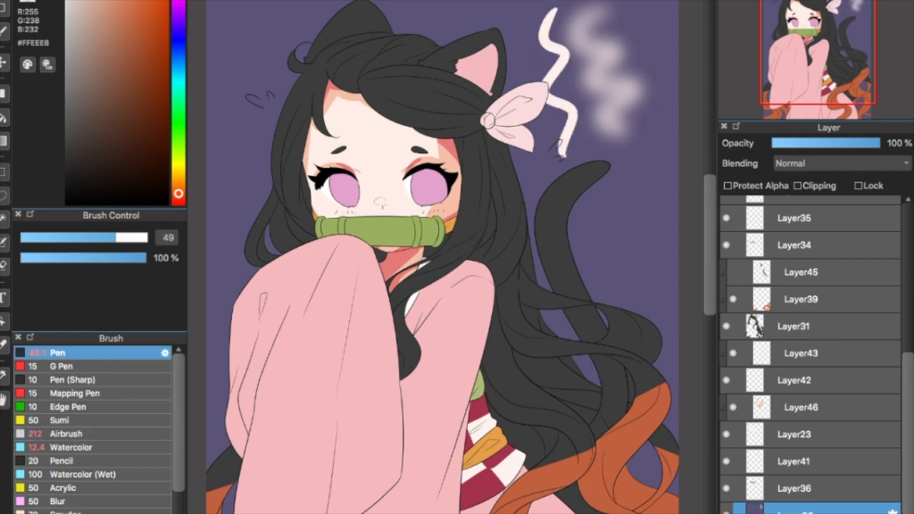
pyautogui.hotkey('ctrl', 'z')
pyautogui.hotkey('ctrl', 'z')
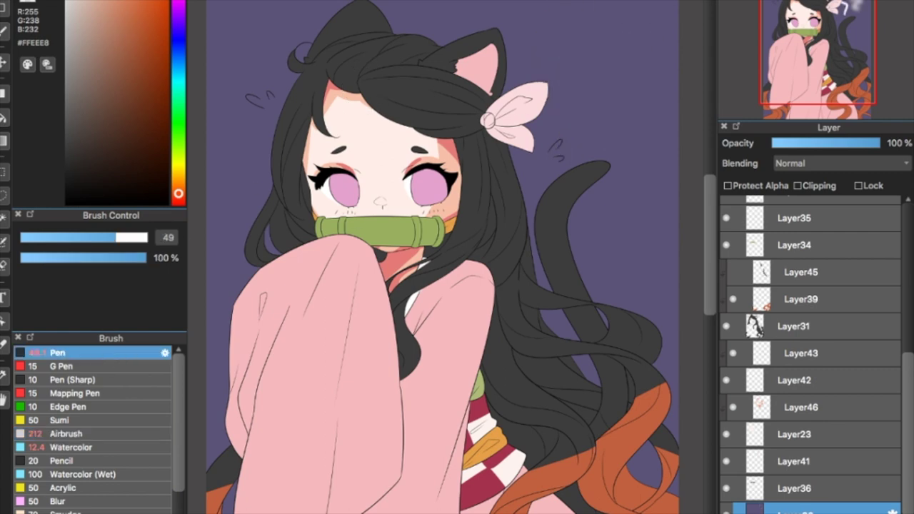
# On the alpha-protected skin shadow layer (Layer46), softly lighten the shadow edges on the face and neck with the Airbrush at size 168.
pyautogui.click(828, 406)
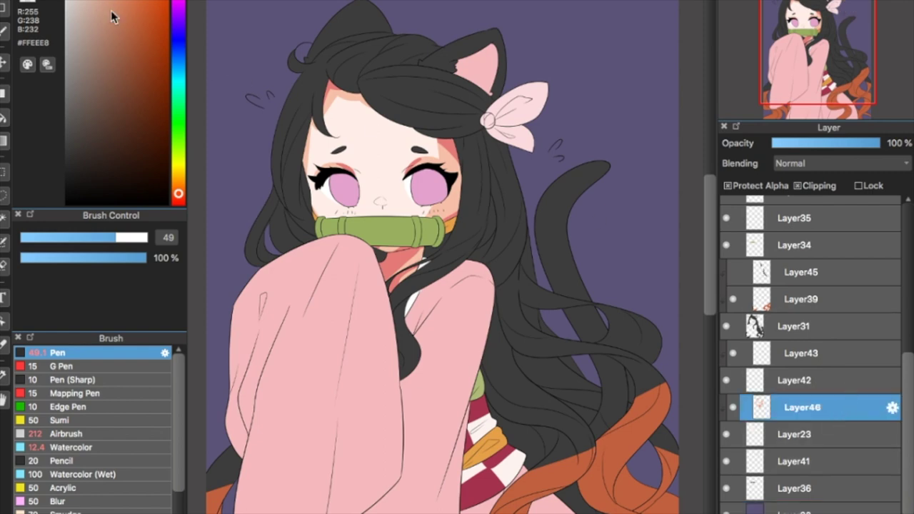
pyautogui.click(61, 434)
pyautogui.moveTo(132, 238); pyautogui.dragTo(152, 242)
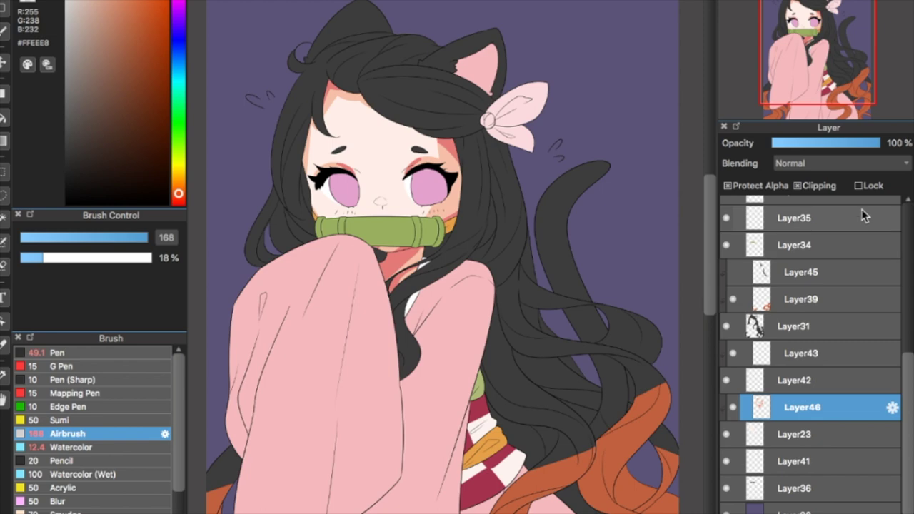
pyautogui.moveTo(327, 106)
pyautogui.mouseDown()
pyautogui.moveTo(339, 100)
pyautogui.moveTo(326, 127)
pyautogui.moveTo(356, 96)
pyautogui.moveTo(375, 116)
pyautogui.moveTo(368, 108)
pyautogui.mouseUp()
pyautogui.moveTo(320, 174); pyautogui.dragTo(312, 153)
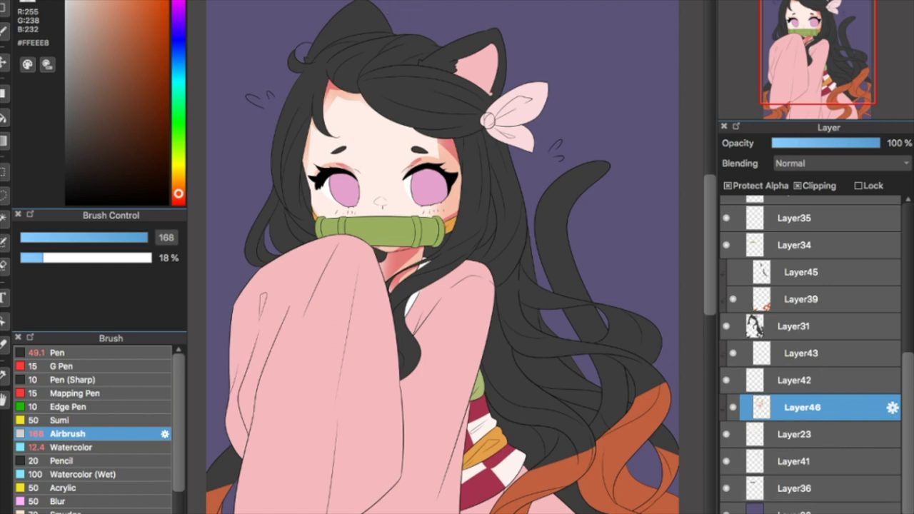
# Add another clipped layer above the skin shadow layer (Layer46) and select the base skin layer (Layer23).
pyautogui.click(751, 513)
pyautogui.click(814, 187)
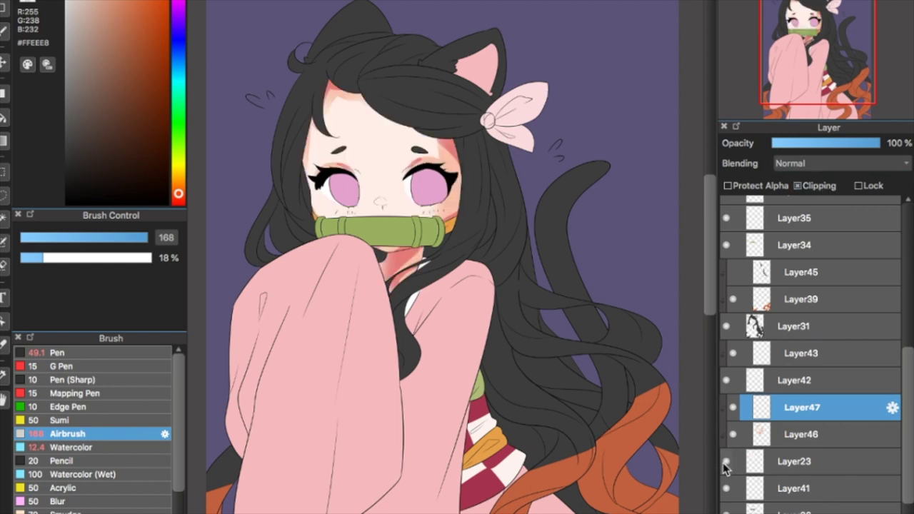
pyautogui.click(775, 462)
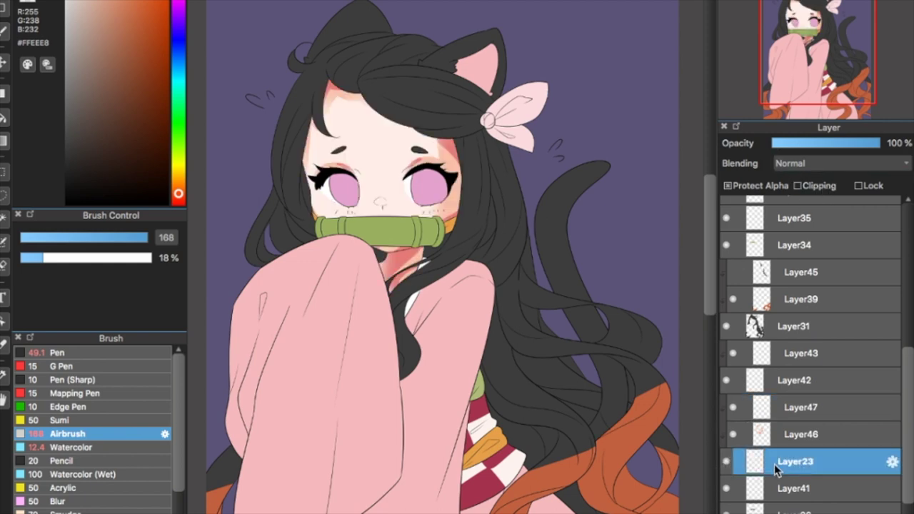
# Add an extra clipped layer above Layer47 on the skin stack, and delete it again.
pyautogui.click(800, 408)
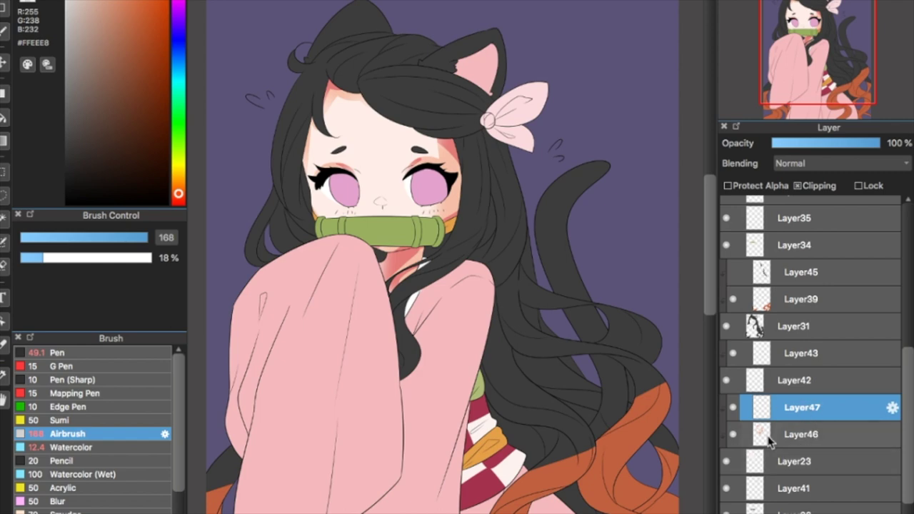
pyautogui.click(814, 471)
pyautogui.click(821, 408)
pyautogui.click(724, 463)
pyautogui.click(724, 462)
pyautogui.click(728, 512)
pyautogui.click(823, 185)
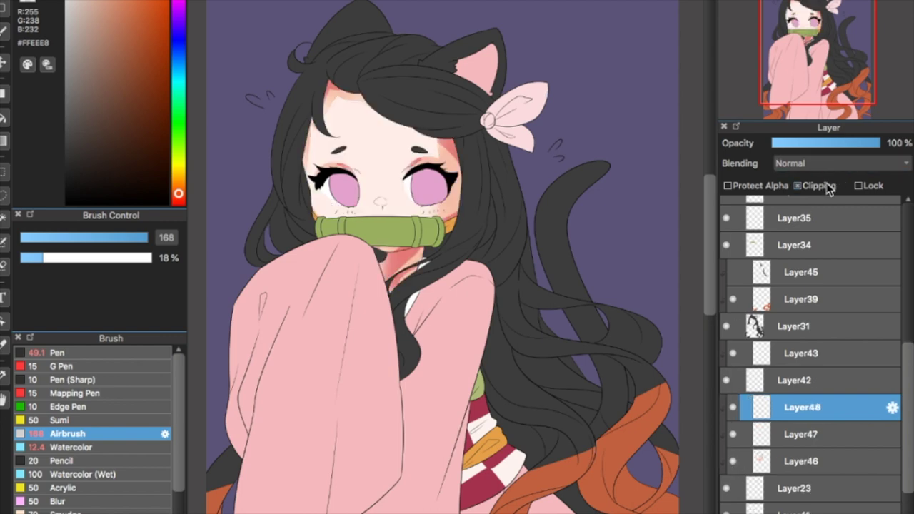
pyautogui.click(785, 187)
pyautogui.click(796, 491)
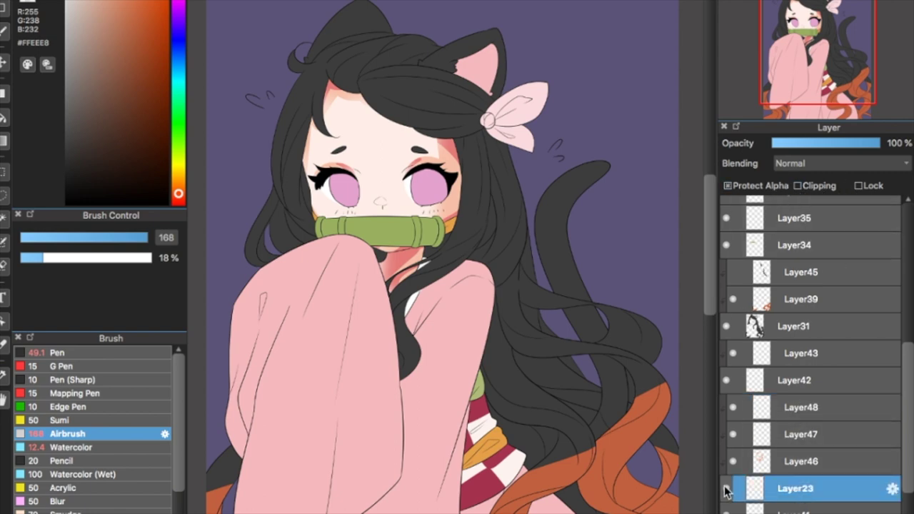
pyautogui.click(802, 412)
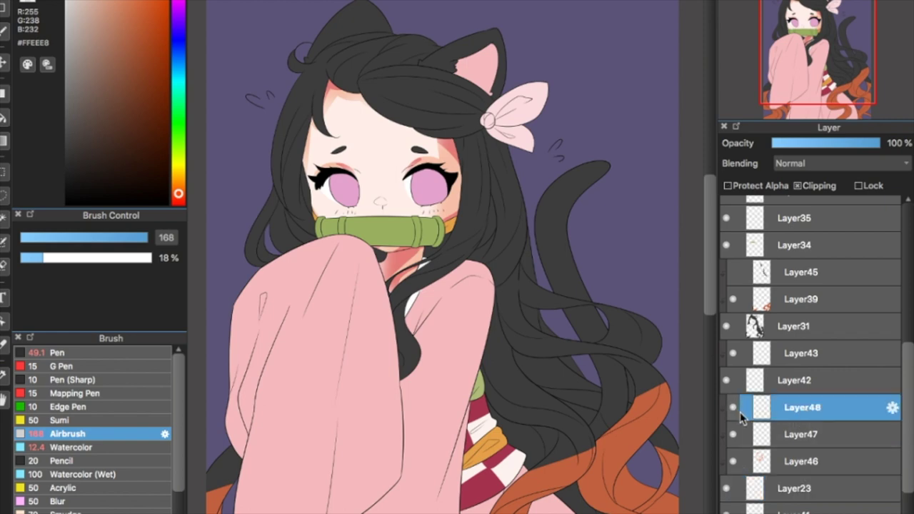
pyautogui.press('Delete')
# Set the blending mode of the clipped layer above the skin shadows (Layer47) to Multiply.
pyautogui.click(831, 407)
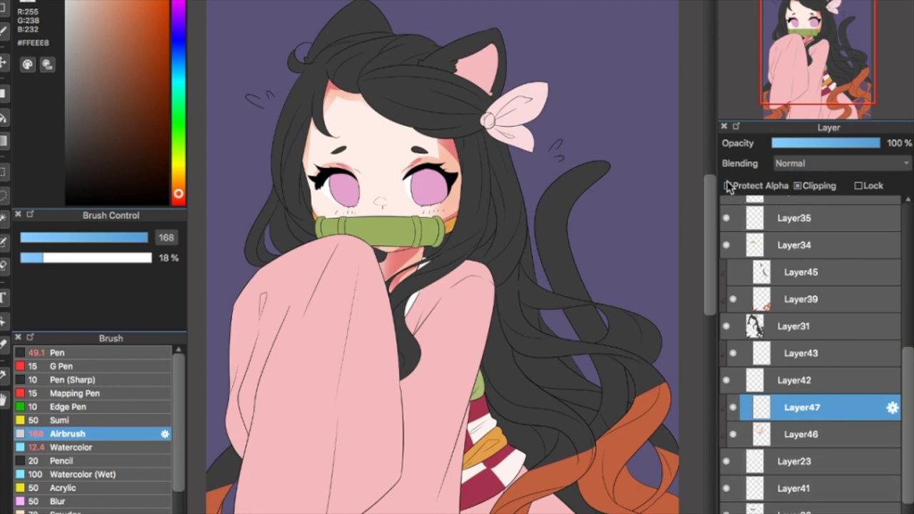
pyautogui.click(816, 165)
pyautogui.click(823, 177)
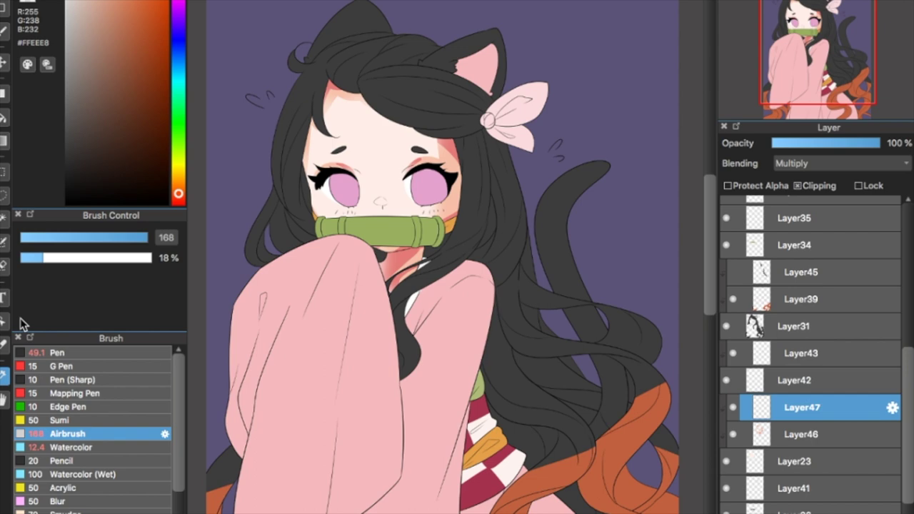
# Sample the peach shadow colour #F7BFA8 and softly shade the forehead and side of the face with the Airbrush at size 431.
pyautogui.keyDown('alt'); pyautogui.click(450, 165); pyautogui.keyUp('alt')
pyautogui.moveTo(150, 238)
pyautogui.mouseDown()
pyautogui.moveTo(200, 264)
pyautogui.moveTo(198, 255)
pyautogui.mouseUp()
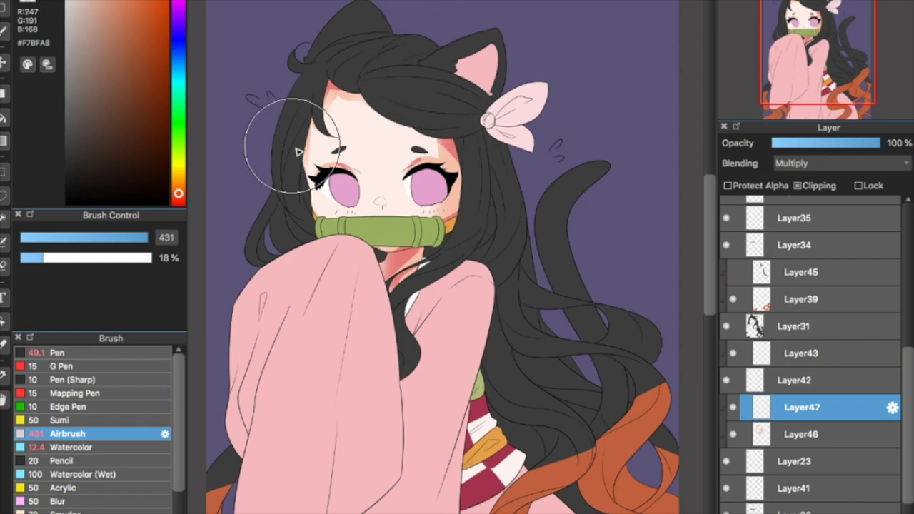
pyautogui.moveTo(390, 107); pyautogui.dragTo(274, 178)
pyautogui.moveTo(347, 92)
pyautogui.mouseDown()
pyautogui.moveTo(306, 115)
pyautogui.moveTo(350, 89)
pyautogui.moveTo(396, 105)
pyautogui.mouseUp()
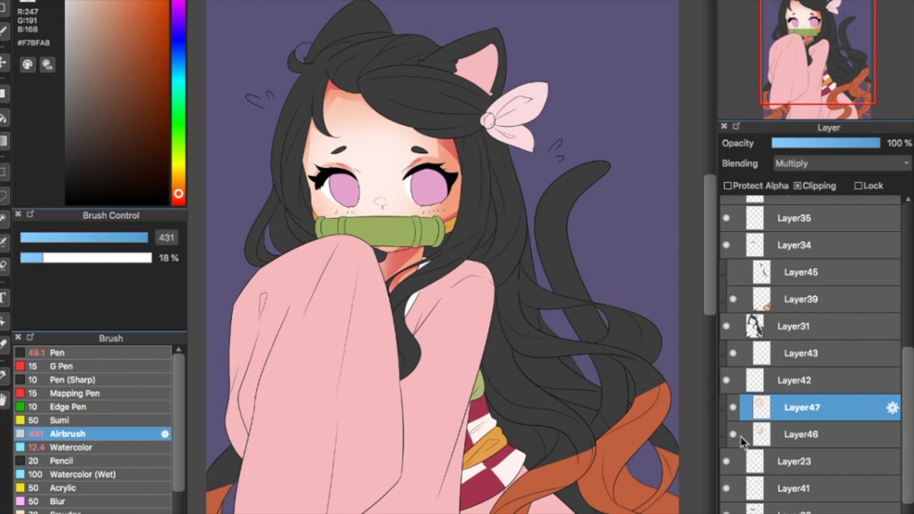
# Compare the soft shading layer (Layer47) in Normal and Multiply blending, ending on Multiply.
pyautogui.click(820, 164)
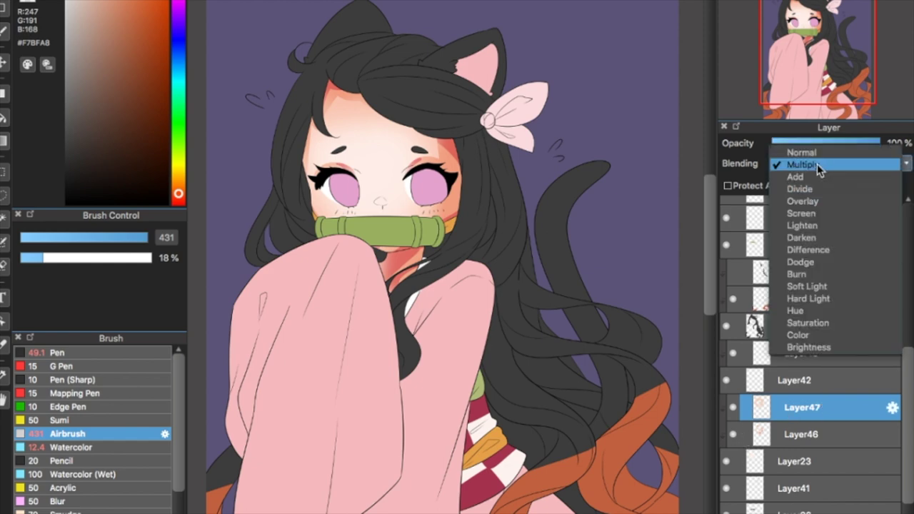
pyautogui.click(818, 153)
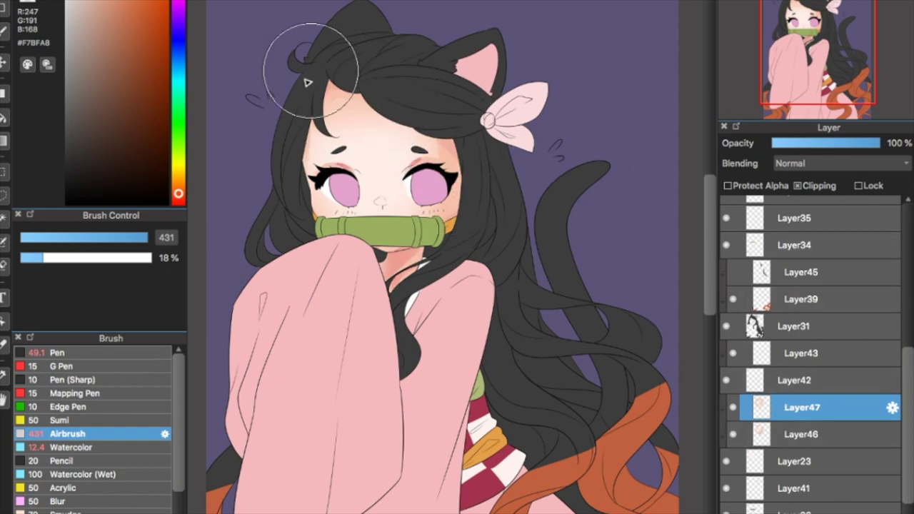
pyautogui.click(832, 162)
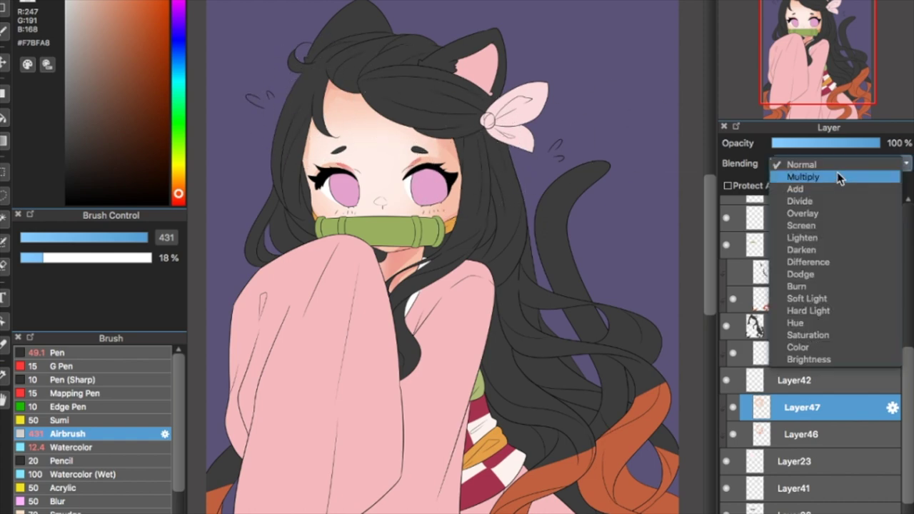
pyautogui.click(837, 177)
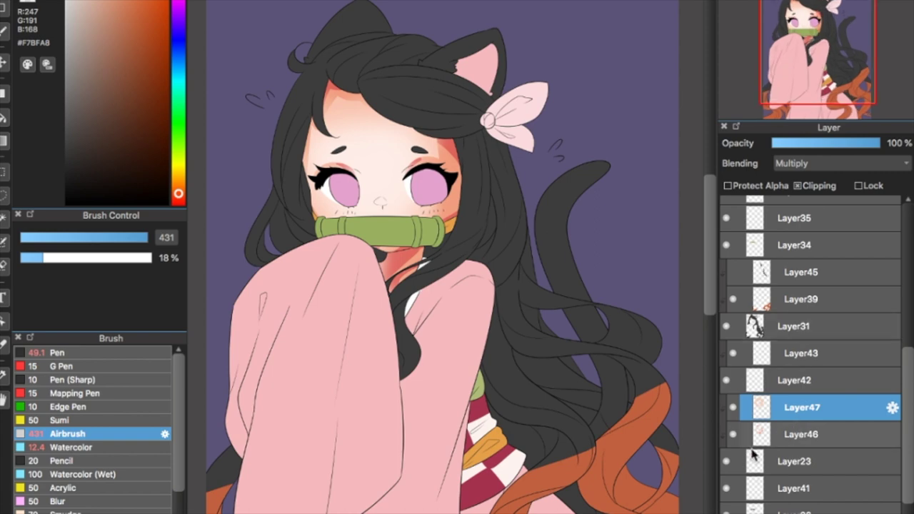
# Toggle the visibility of the soft shading layer (Layer47) and the skin shadow layer (Layer46) to compare their effect on the face.
pyautogui.click(733, 408)
pyautogui.click(733, 408)
pyautogui.click(732, 407)
pyautogui.click(732, 407)
pyautogui.click(732, 407)
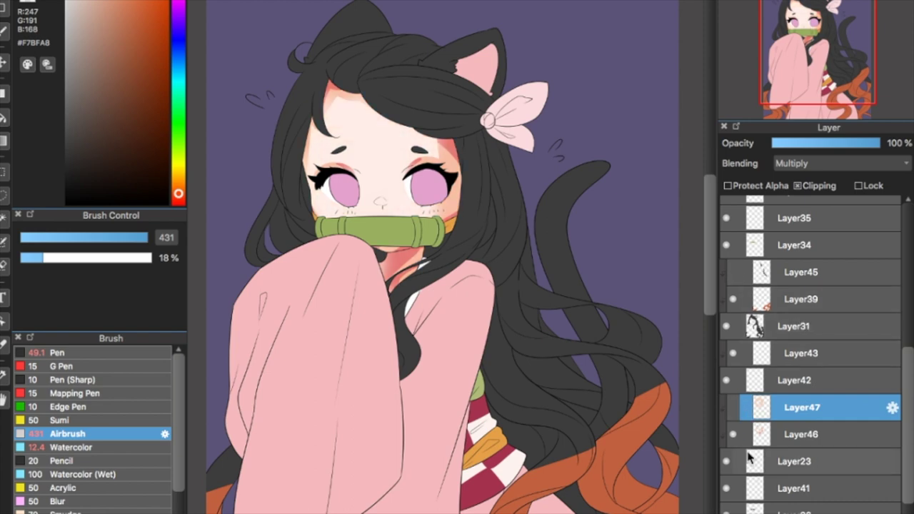
pyautogui.click(732, 434)
pyautogui.click(731, 435)
pyautogui.click(724, 437)
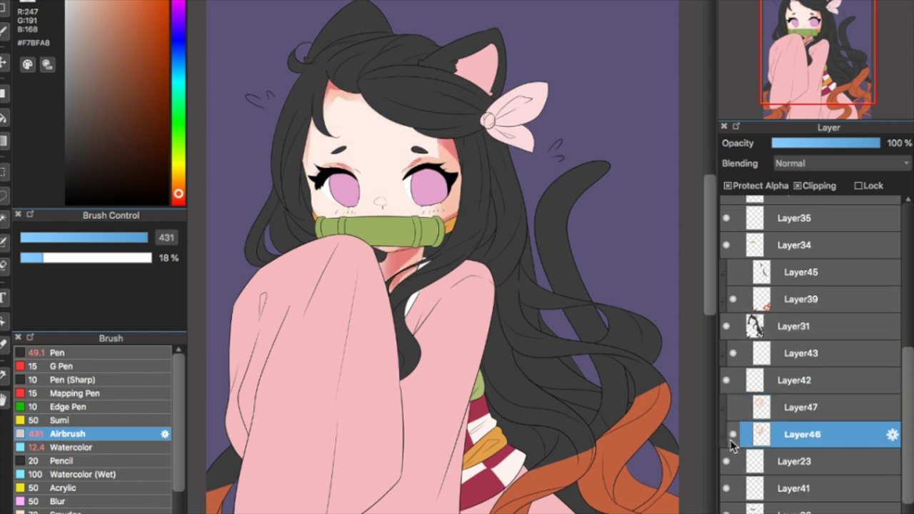
pyautogui.click(732, 436)
pyautogui.click(733, 435)
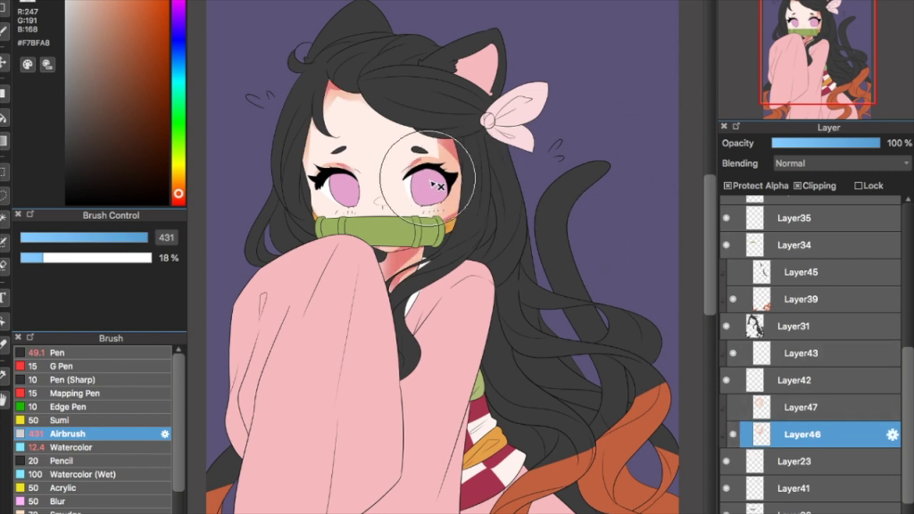
# Sample the light skin colour #FFEEE8 from the forehead and toggle the visibility of the soft shading layer (Layer47).
pyautogui.click(5, 372)
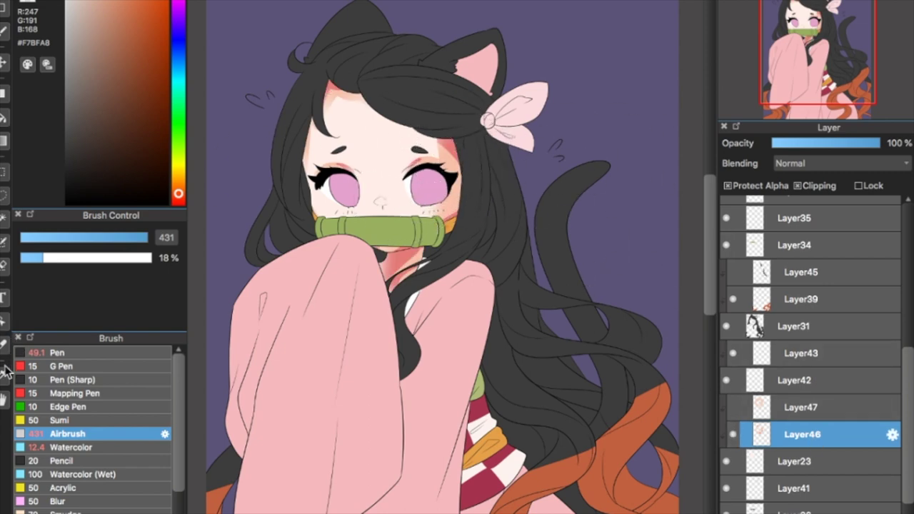
pyautogui.click(379, 130)
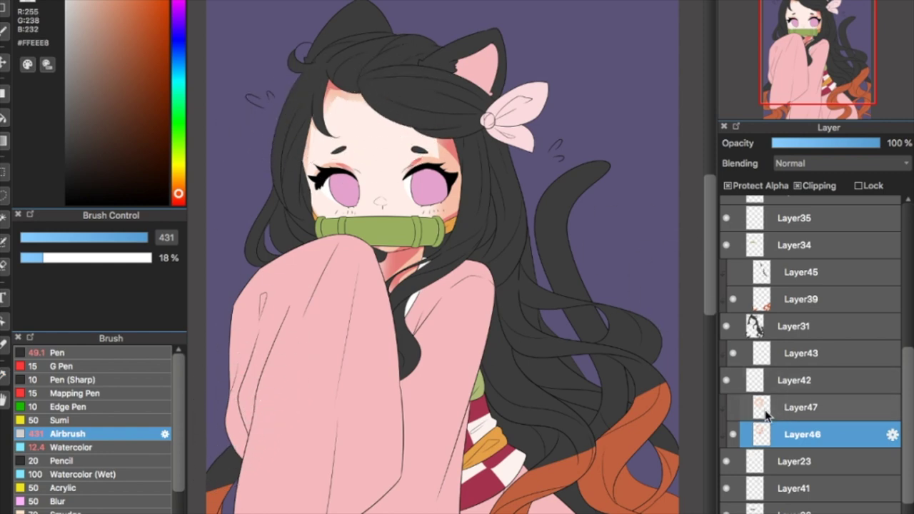
pyautogui.click(746, 409)
pyautogui.click(733, 407)
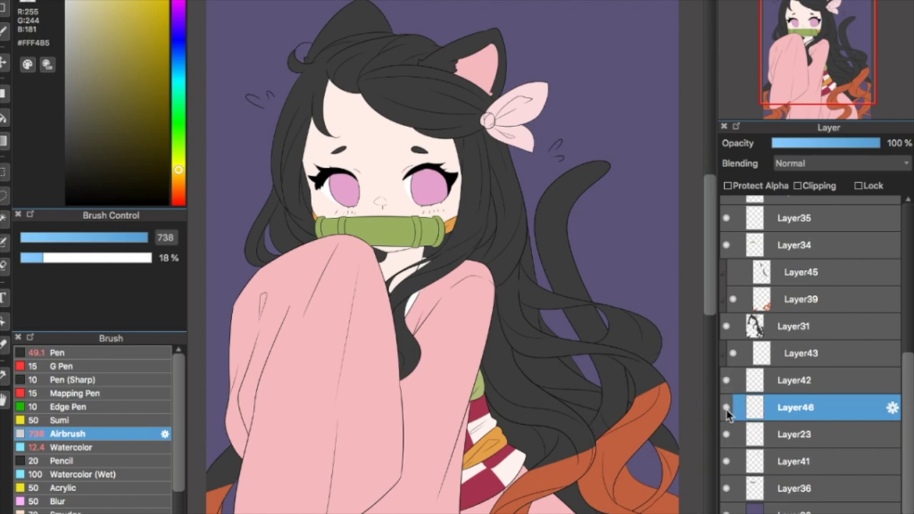
# On a new layer above the base skin (Layer23), draw a pale yellow #FFF4B5 sun with rays reaching the hair flower, using the Pen.
pyautogui.click(723, 432)
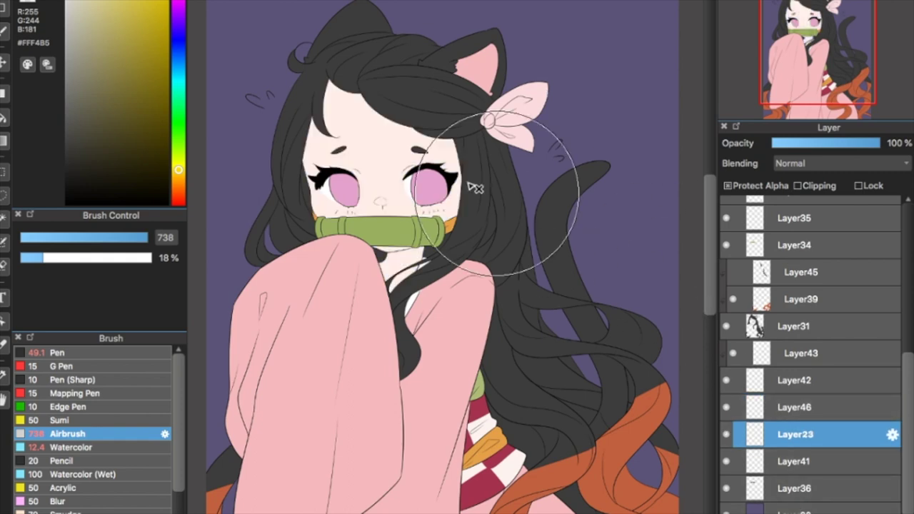
pyautogui.click(106, 353)
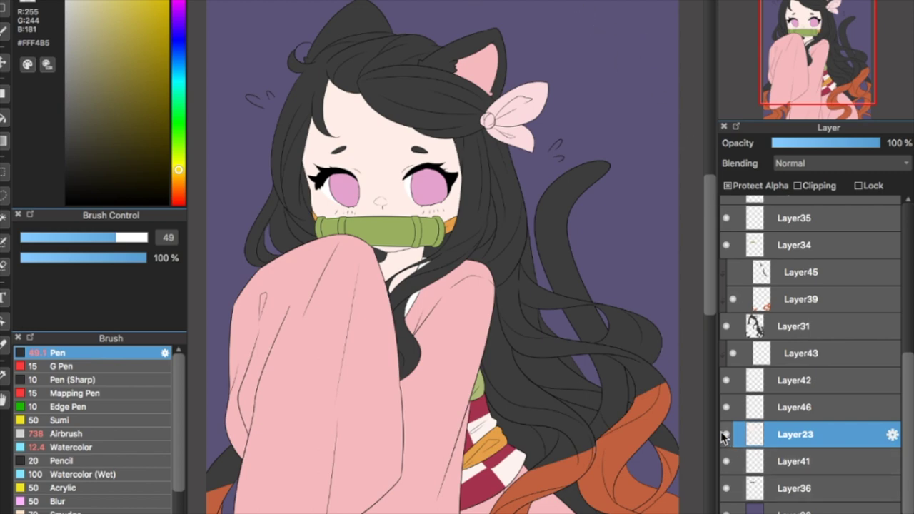
pyautogui.click(726, 513)
pyautogui.moveTo(626, 9)
pyautogui.mouseDown()
pyautogui.moveTo(580, 36)
pyautogui.moveTo(589, 31)
pyautogui.mouseUp()
pyautogui.moveTo(601, 77)
pyautogui.mouseDown()
pyautogui.moveTo(586, 105)
pyautogui.moveTo(626, 129)
pyautogui.mouseUp()
pyautogui.moveTo(651, 90); pyautogui.dragTo(655, 108)
pyautogui.moveTo(571, 33); pyautogui.dragTo(553, 32)
pyautogui.moveTo(576, 87); pyautogui.dragTo(528, 132)
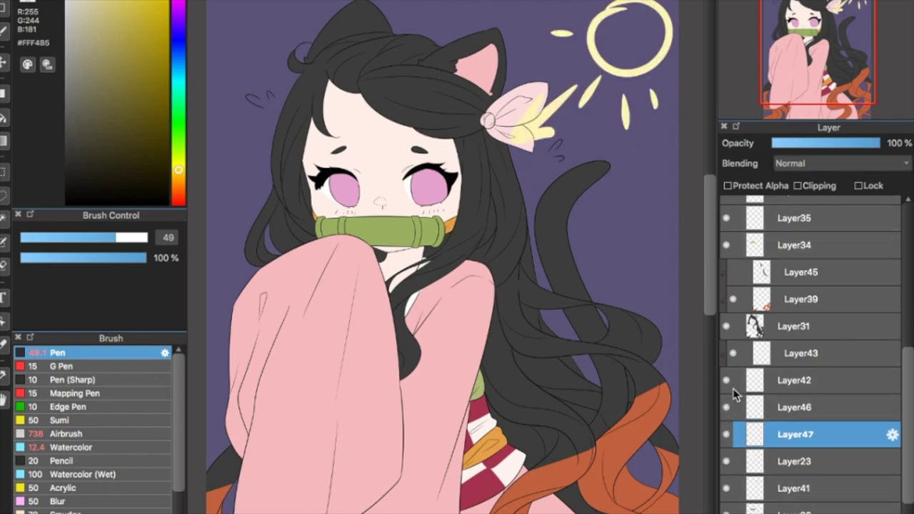
# Add a new layer directly above the base skin layer (Layer23) and clip it to the skin.
pyautogui.click(726, 462)
pyautogui.click(726, 461)
pyautogui.click(778, 462)
pyautogui.click(728, 513)
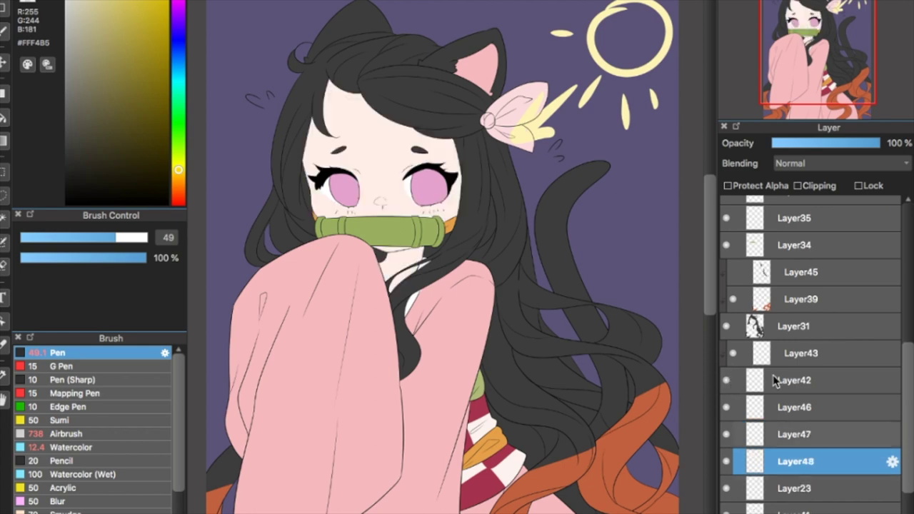
pyautogui.click(813, 187)
# Paint pale peach #FFD7C7 shadows with the Pen, at size 124 beside the eye near the flower and size 39 under the fringe.
pyautogui.click(180, 203)
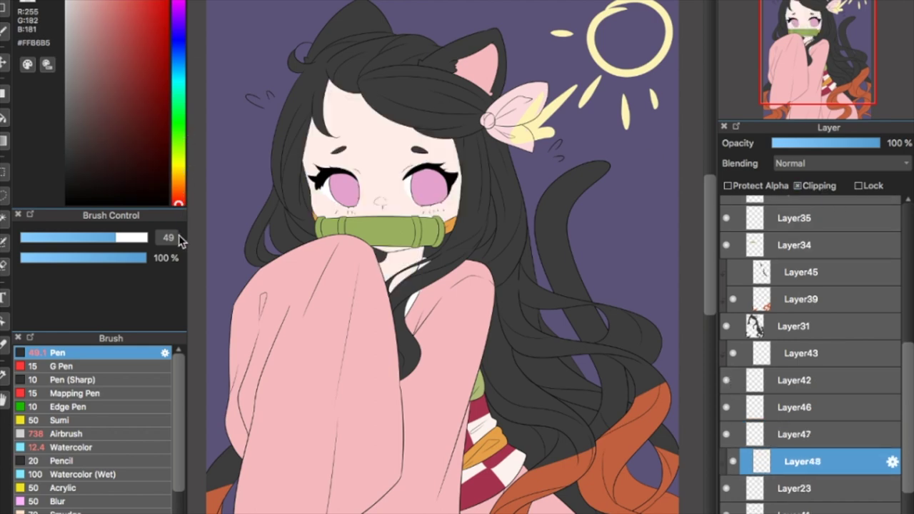
pyautogui.click(178, 194)
pyautogui.click(87, 1)
pyautogui.click(128, 238)
pyautogui.moveTo(131, 243); pyautogui.dragTo(144, 238)
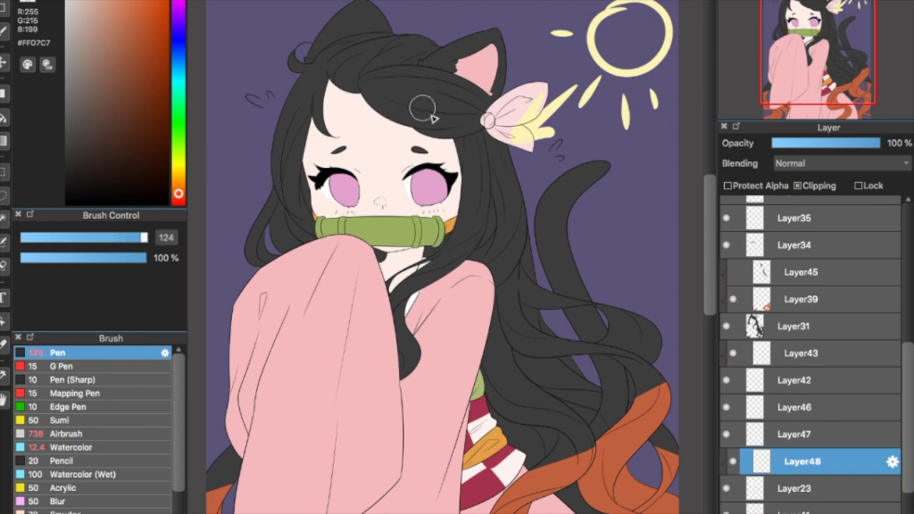
pyautogui.moveTo(454, 150); pyautogui.dragTo(453, 174)
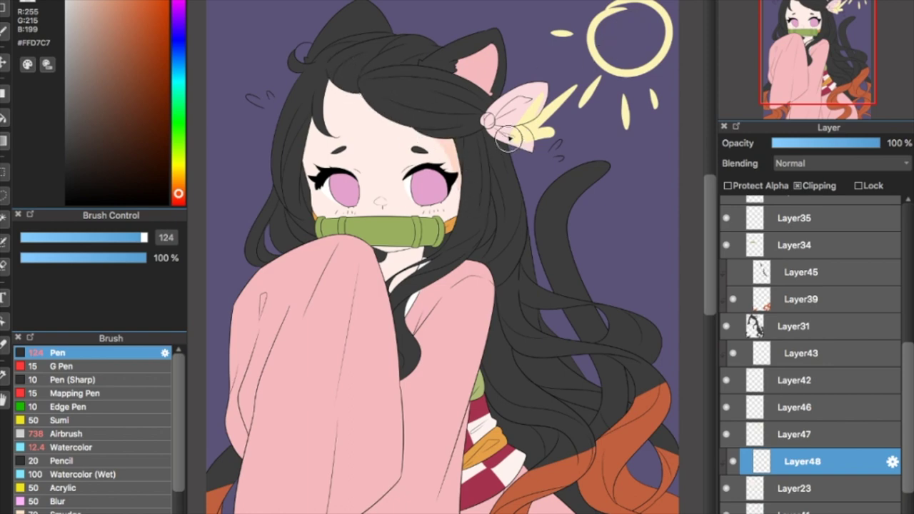
pyautogui.click(104, 237)
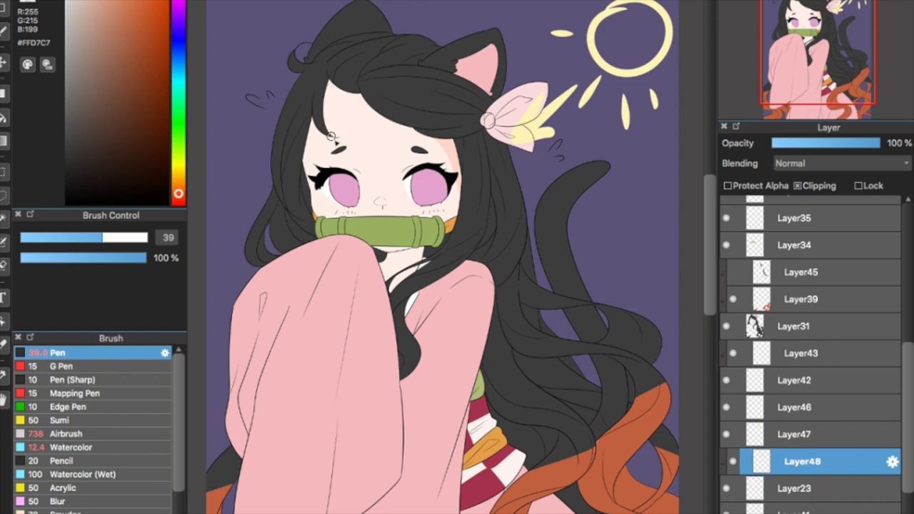
pyautogui.moveTo(328, 142); pyautogui.dragTo(312, 112)
# Hide the sun sketch layer (Layer47) and delete the clipped peach shadow layer above the base skin.
pyautogui.click(727, 434)
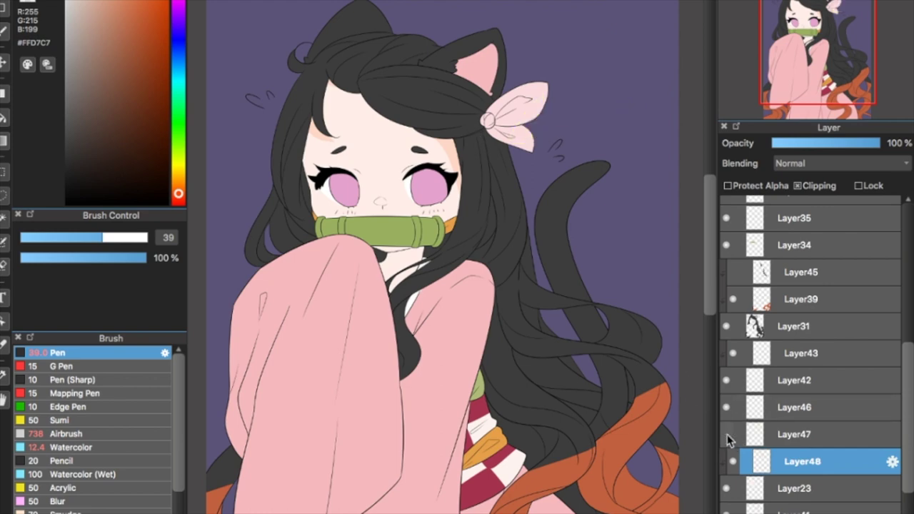
pyautogui.hscroll(-3, 446, 257)
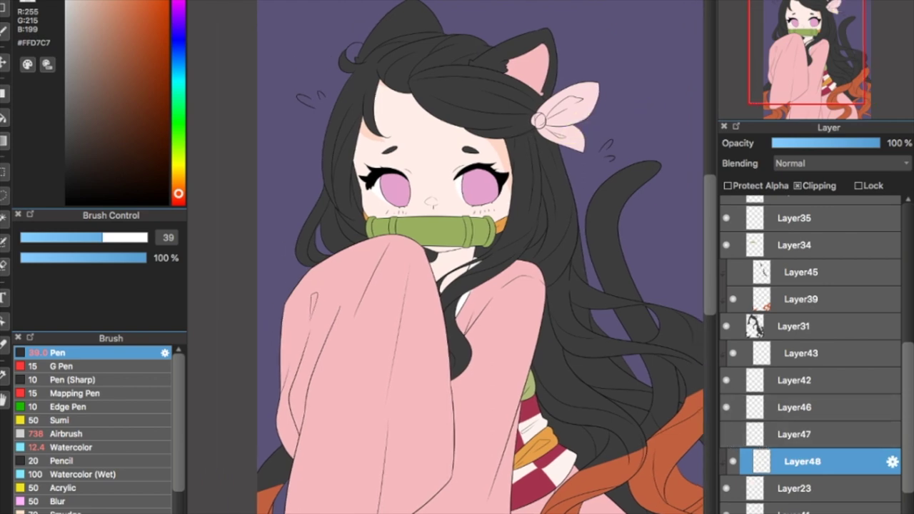
pyautogui.hscroll(2, 446, 257)
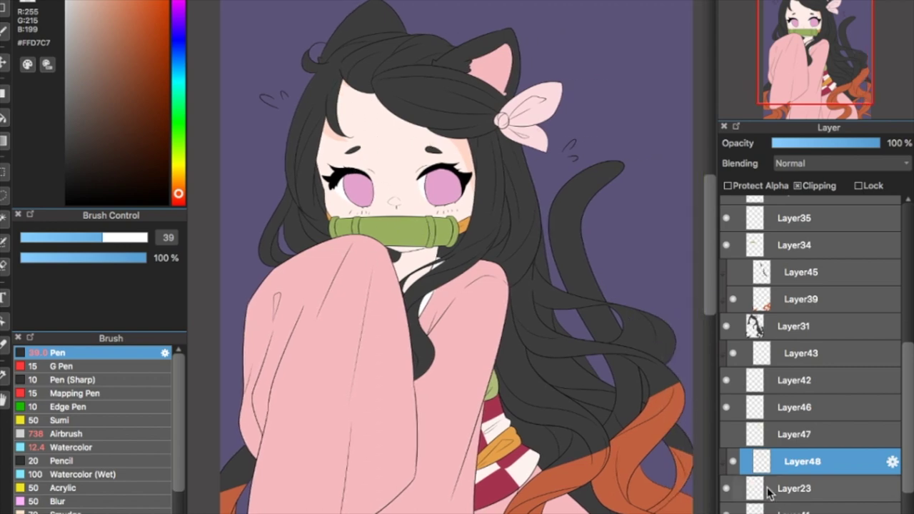
pyautogui.click(814, 513)
pyautogui.hotkey('ctrl', 'z')
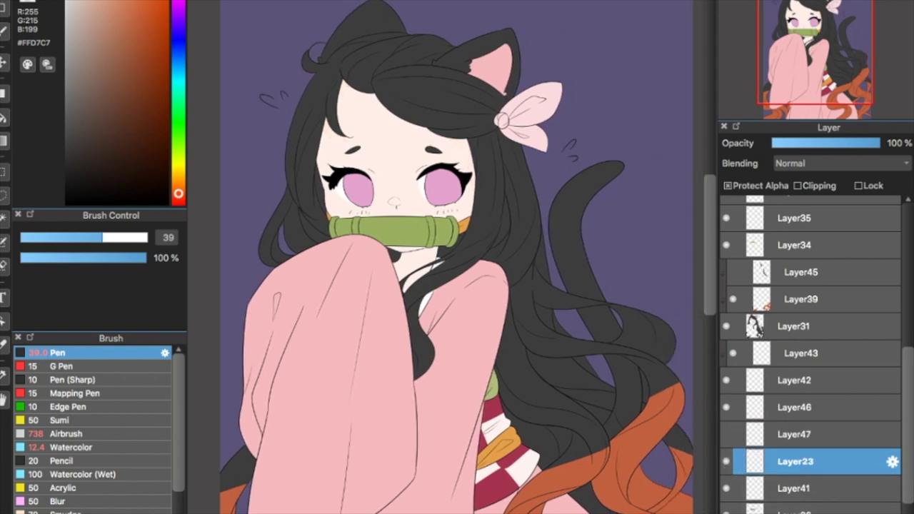
# On a new clipped layer above the base skin, paint pinkish #FFB8B0 shadows under the fringe and on the neck with the Pen at size 54.
pyautogui.click(816, 185)
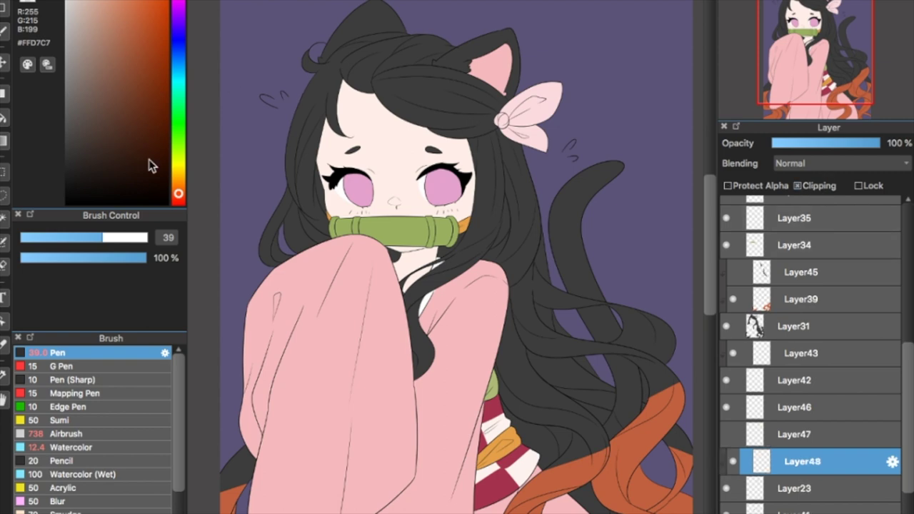
pyautogui.click(178, 201)
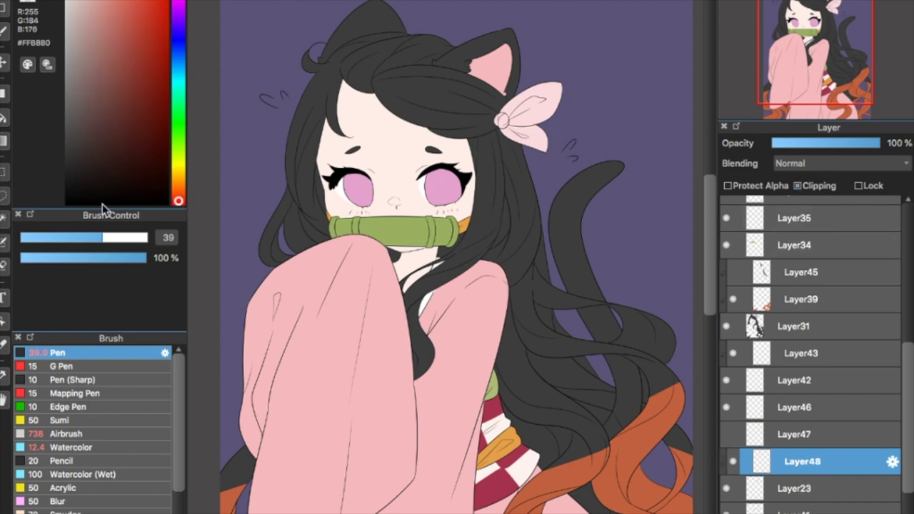
pyautogui.moveTo(102, 236); pyautogui.dragTo(119, 239)
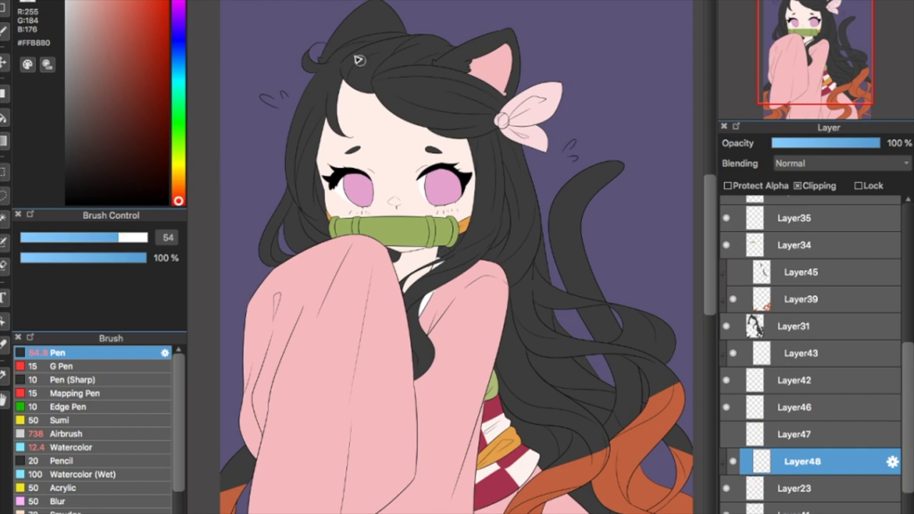
pyautogui.moveTo(346, 77); pyautogui.dragTo(338, 109)
pyautogui.moveTo(354, 91); pyautogui.dragTo(374, 94)
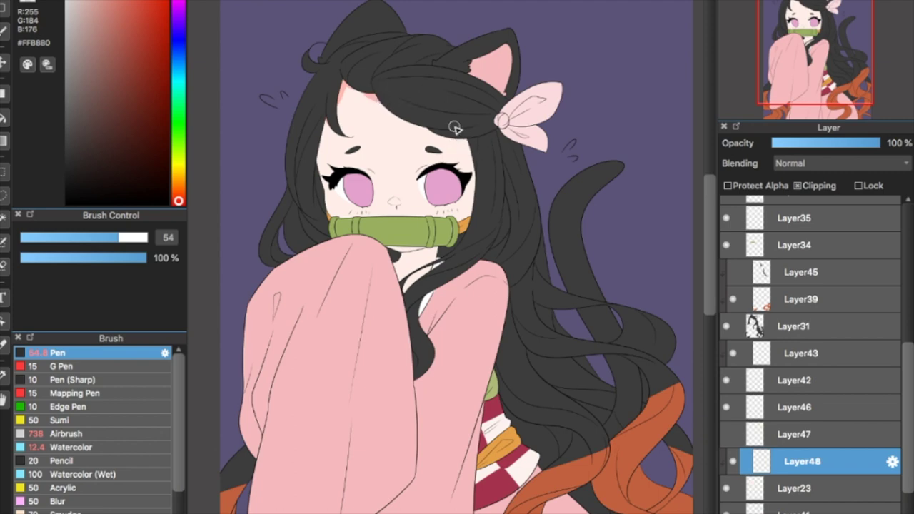
pyautogui.moveTo(435, 247)
pyautogui.mouseDown()
pyautogui.moveTo(398, 278)
pyautogui.moveTo(411, 289)
pyautogui.mouseUp()
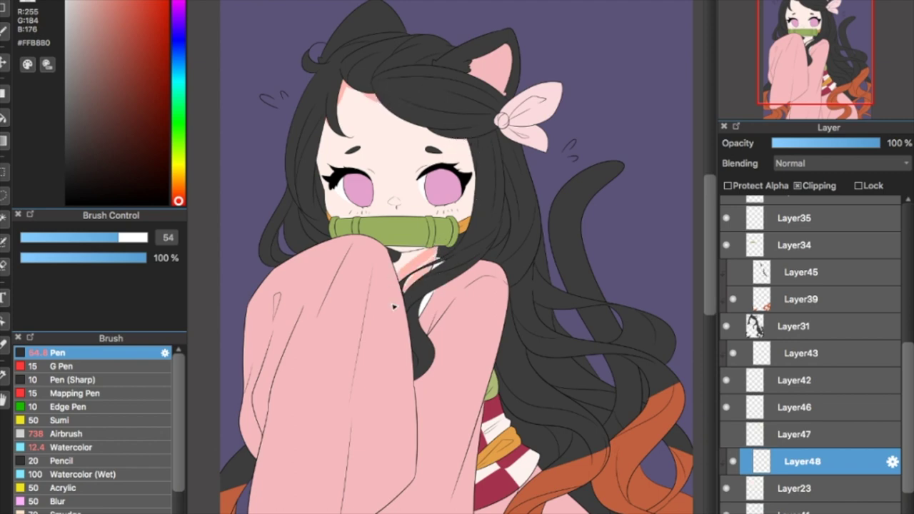
# Extend the pinkish #FFB8B0 skin shadows on the neck and cheeks with the size 54 Pen, trimming the neck shadow with a size 111 Eraser.
pyautogui.moveTo(437, 253)
pyautogui.mouseDown()
pyautogui.moveTo(387, 263)
pyautogui.moveTo(384, 250)
pyautogui.mouseUp()
pyautogui.moveTo(447, 224); pyautogui.dragTo(469, 223)
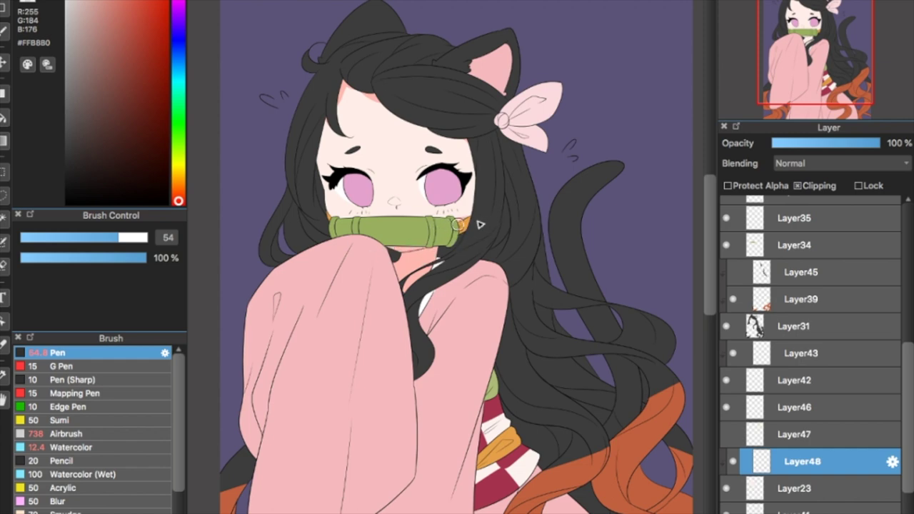
pyautogui.click(5, 7)
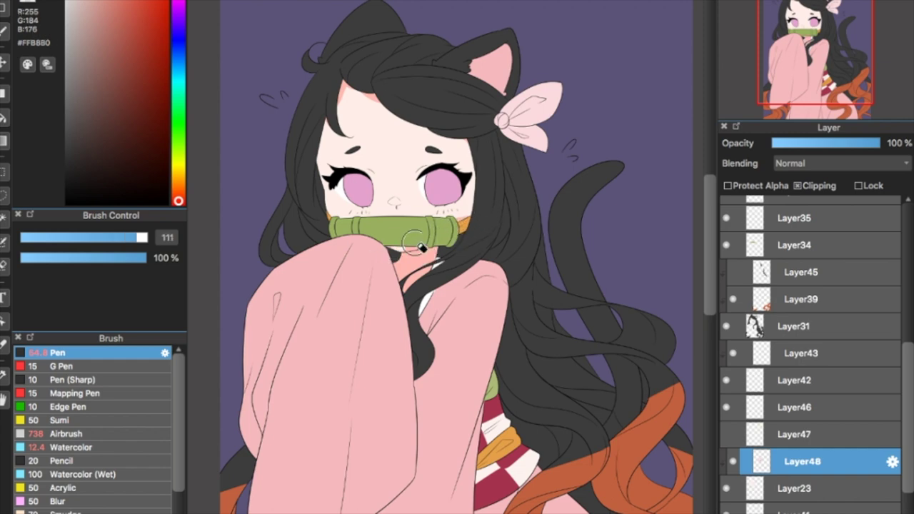
pyautogui.moveTo(415, 270); pyautogui.dragTo(405, 282)
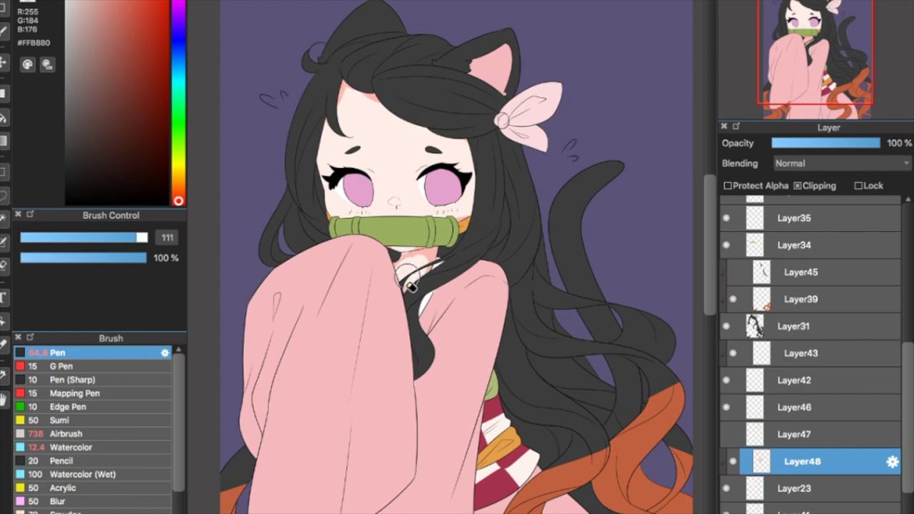
pyautogui.click(3, 1)
pyautogui.moveTo(327, 200); pyautogui.dragTo(345, 229)
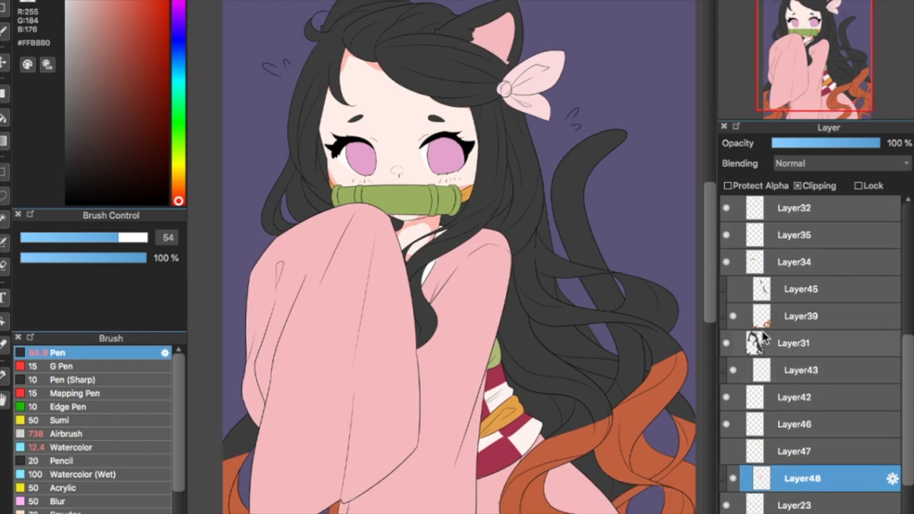
# Look through the layer stack, toggling a layer's visibility, to find the layers that hold the checkered obi.
pyautogui.click(802, 318)
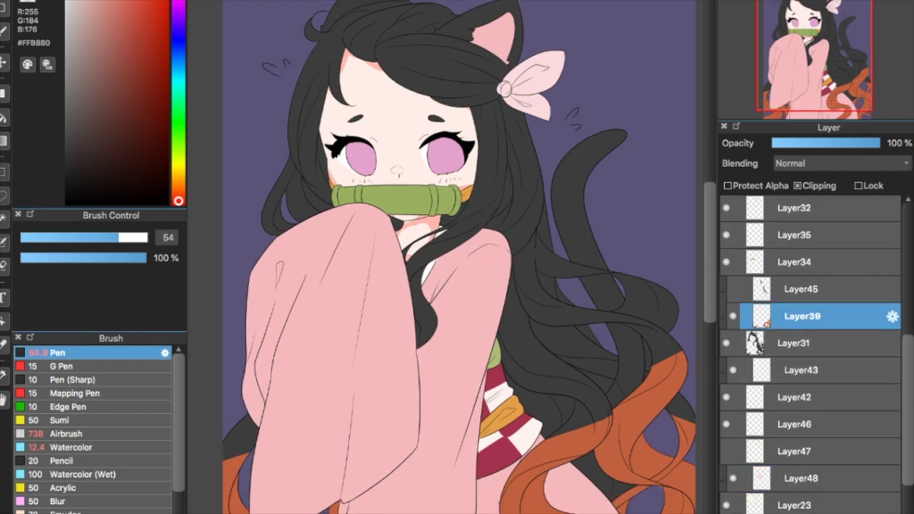
pyautogui.scroll(-2, 568, 416)
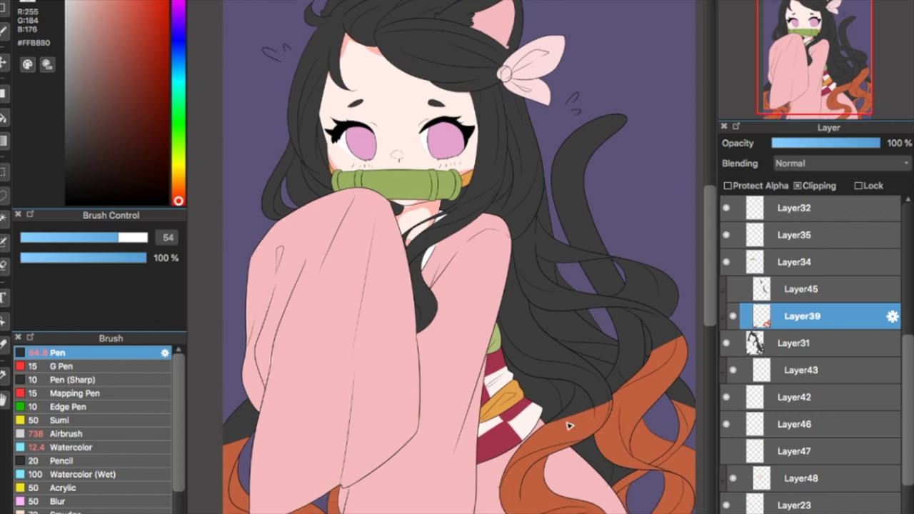
pyautogui.hscroll(1, 568, 417)
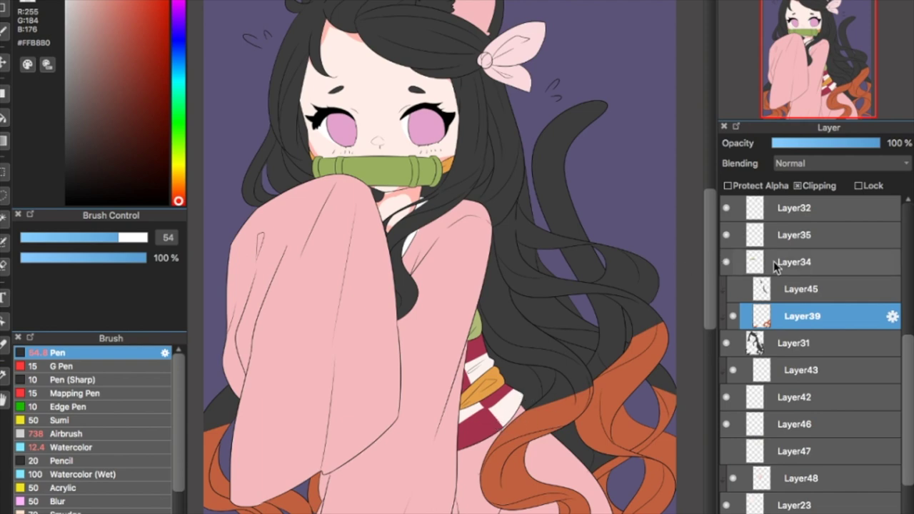
pyautogui.scroll(5, 775, 271)
pyautogui.click(725, 264)
pyautogui.click(725, 264)
pyautogui.click(725, 264)
pyautogui.click(725, 264)
pyautogui.click(725, 265)
pyautogui.click(725, 265)
pyautogui.scroll(2, 742, 280)
# Add a new clipped layer directly above Layer30 in the checkered obi's layer group.
pyautogui.click(742, 279)
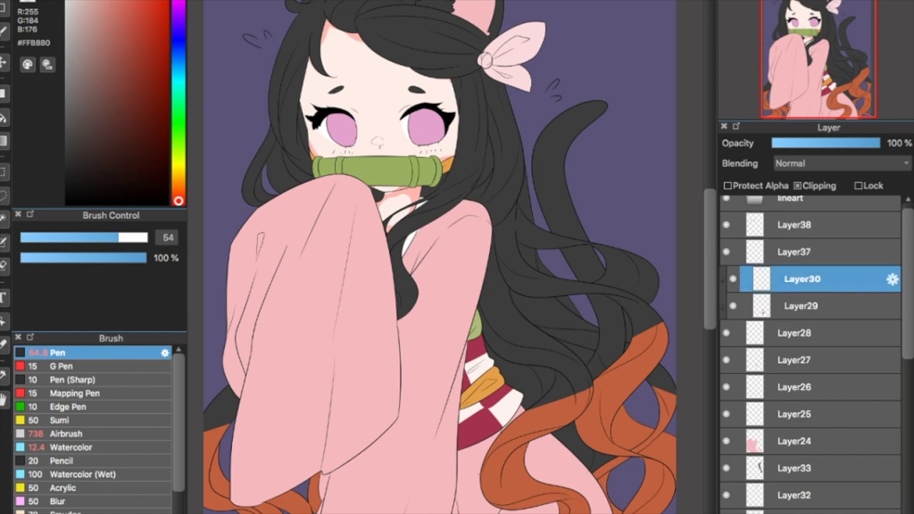
pyautogui.click(728, 512)
pyautogui.click(819, 182)
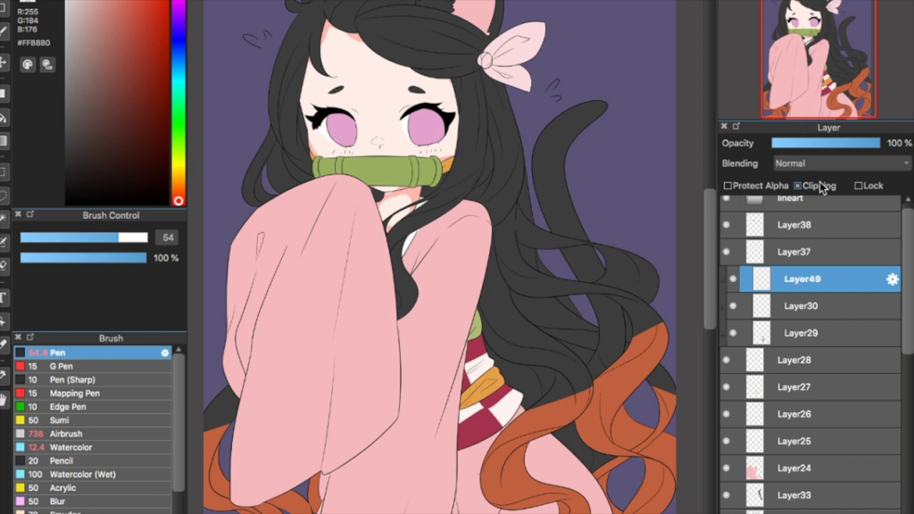
# Set the new obi layer to Multiply and paint pale lavender #D6C8FB shadows along the checkered obi with the size 54 Pen.
pyautogui.click(4, 375)
pyautogui.click(509, 400)
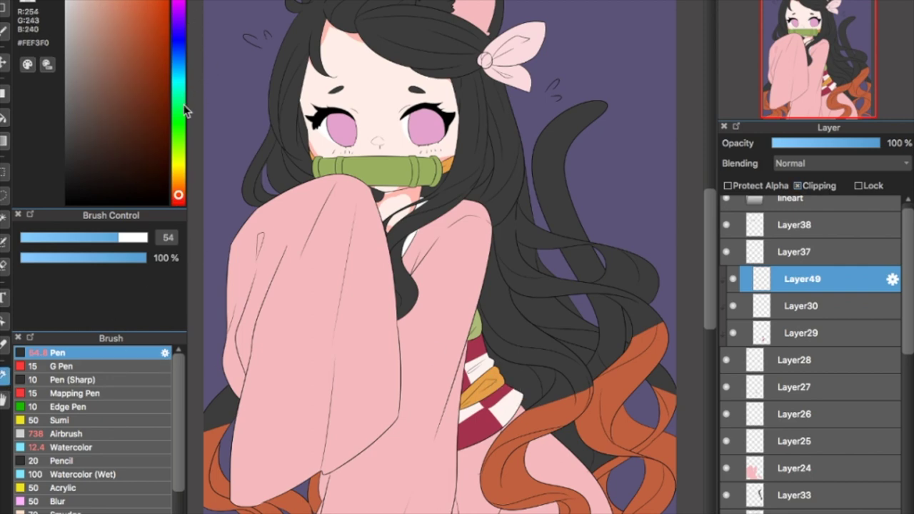
pyautogui.click(178, 30)
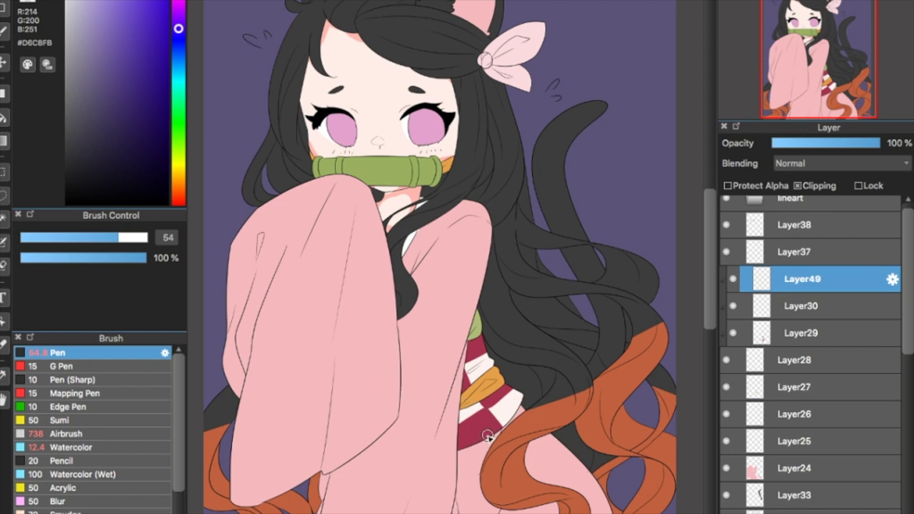
pyautogui.click(863, 166)
pyautogui.click(861, 178)
pyautogui.moveTo(474, 345); pyautogui.dragTo(493, 432)
pyautogui.moveTo(472, 386)
pyautogui.mouseDown()
pyautogui.moveTo(493, 431)
pyautogui.moveTo(469, 371)
pyautogui.moveTo(462, 405)
pyautogui.mouseUp()
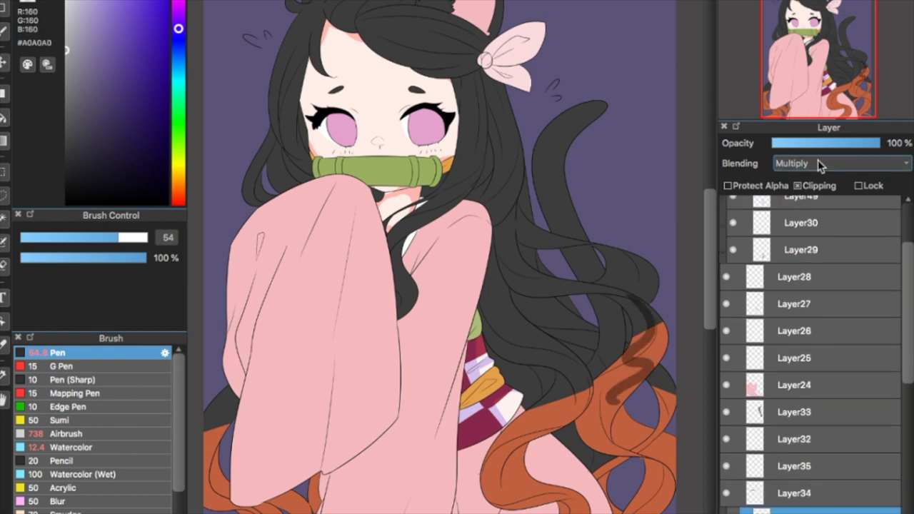
# Undo the grey #A0A0A0 Multiply stroke across the black-to-orange part of the hair.
pyautogui.press('super+z')
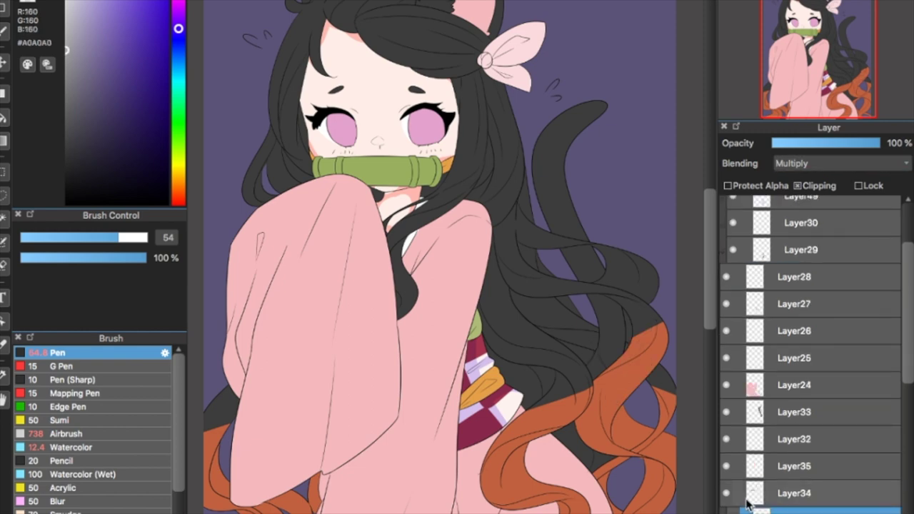